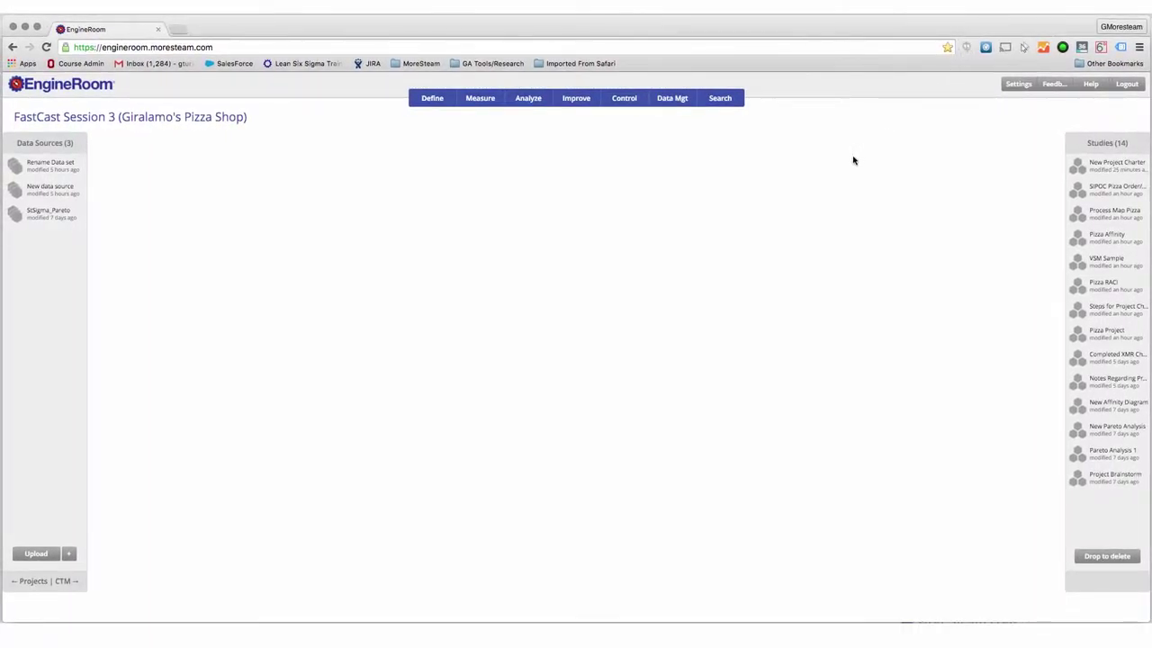
pyautogui.click(432, 105)
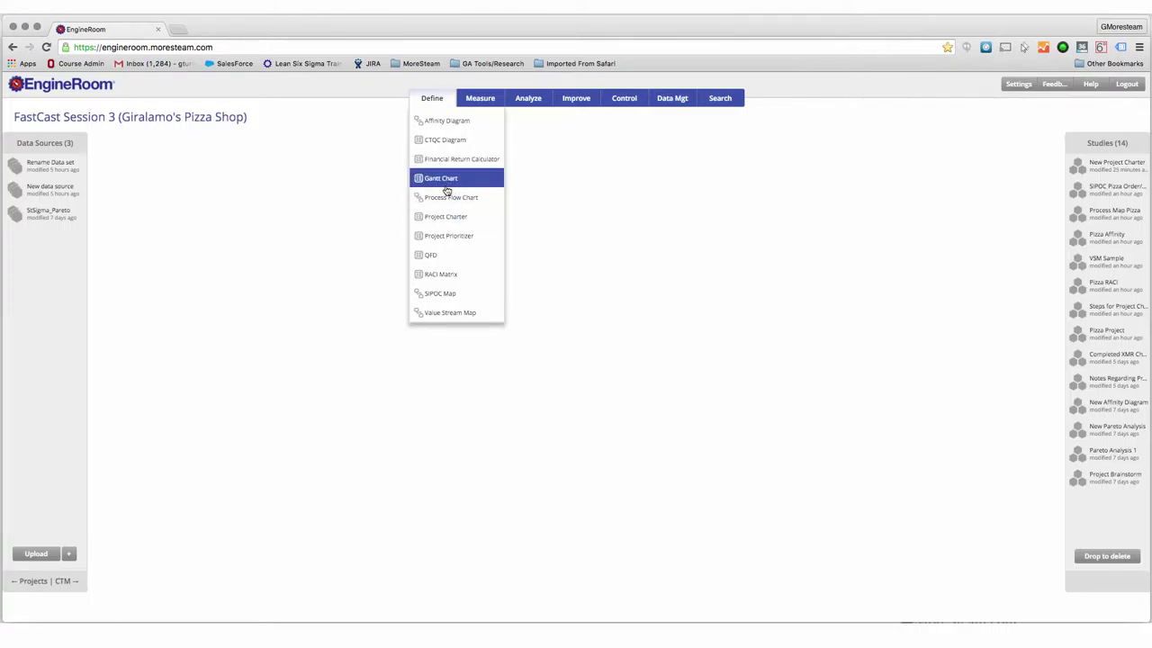
pyautogui.click(357, 135)
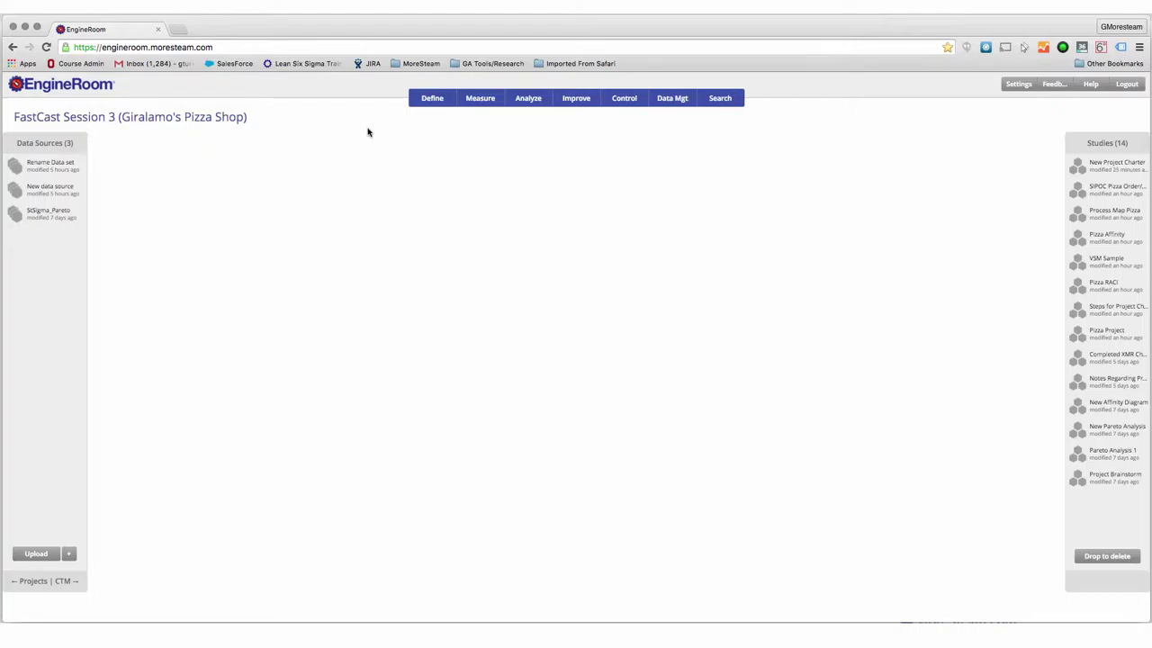
pyautogui.moveTo(428, 102)
pyautogui.click(430, 101)
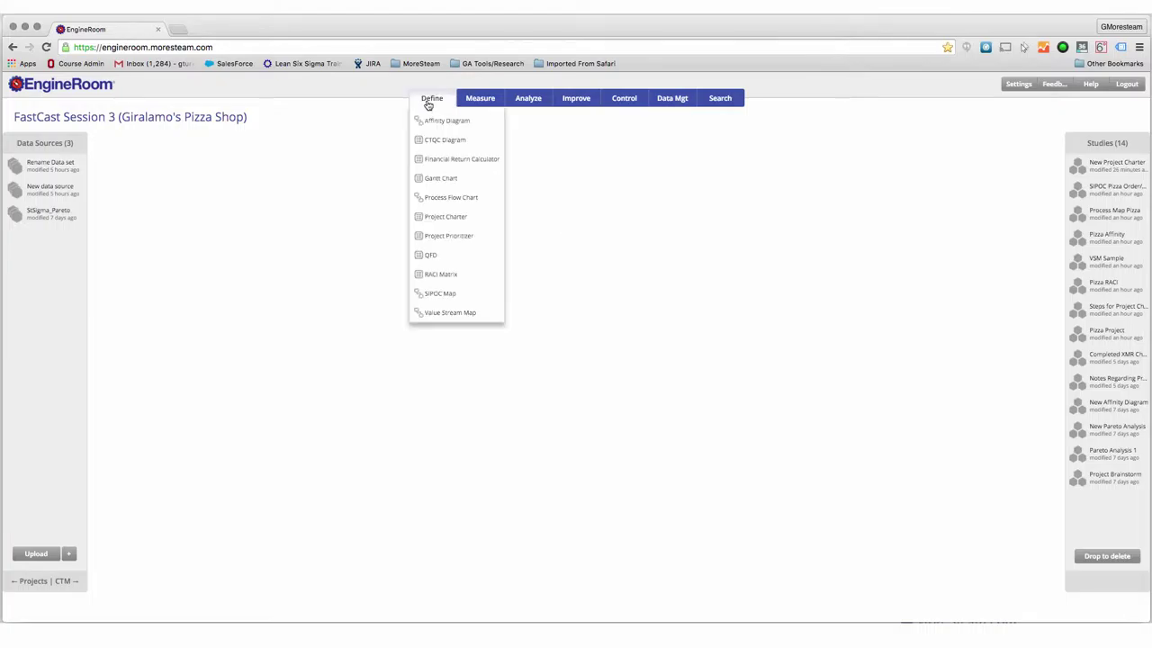
pyautogui.click(720, 100)
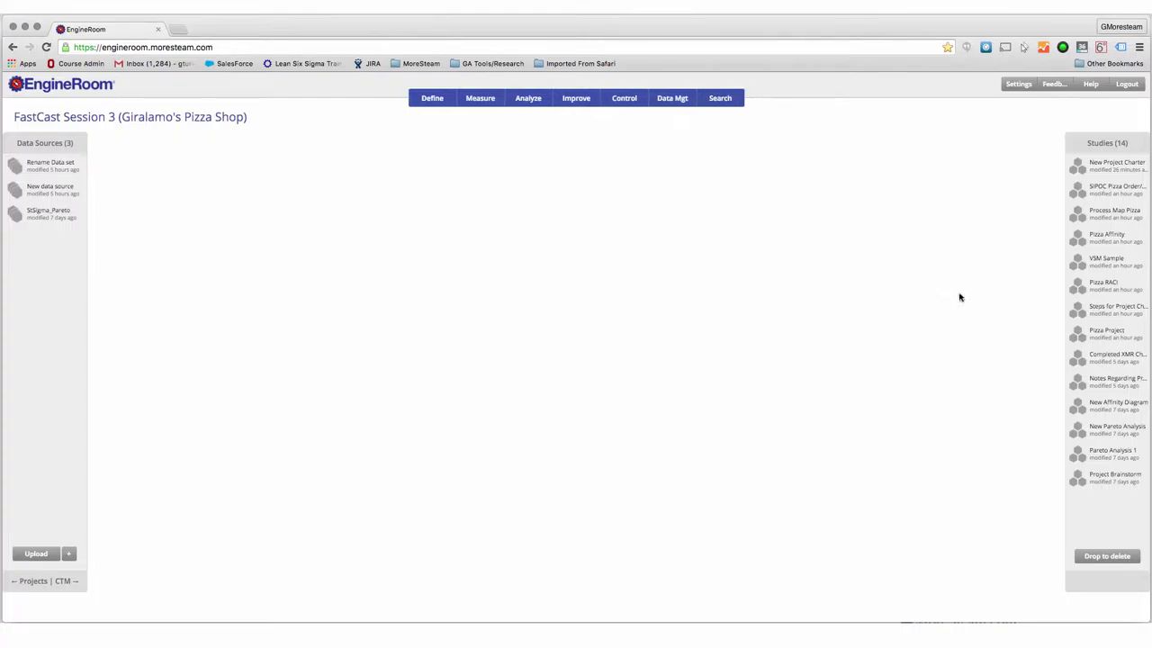
# - Open the Pizza Project charter, reposition and enlarge its window, and magnify the page for easier reading
pyautogui.click(1106, 338)
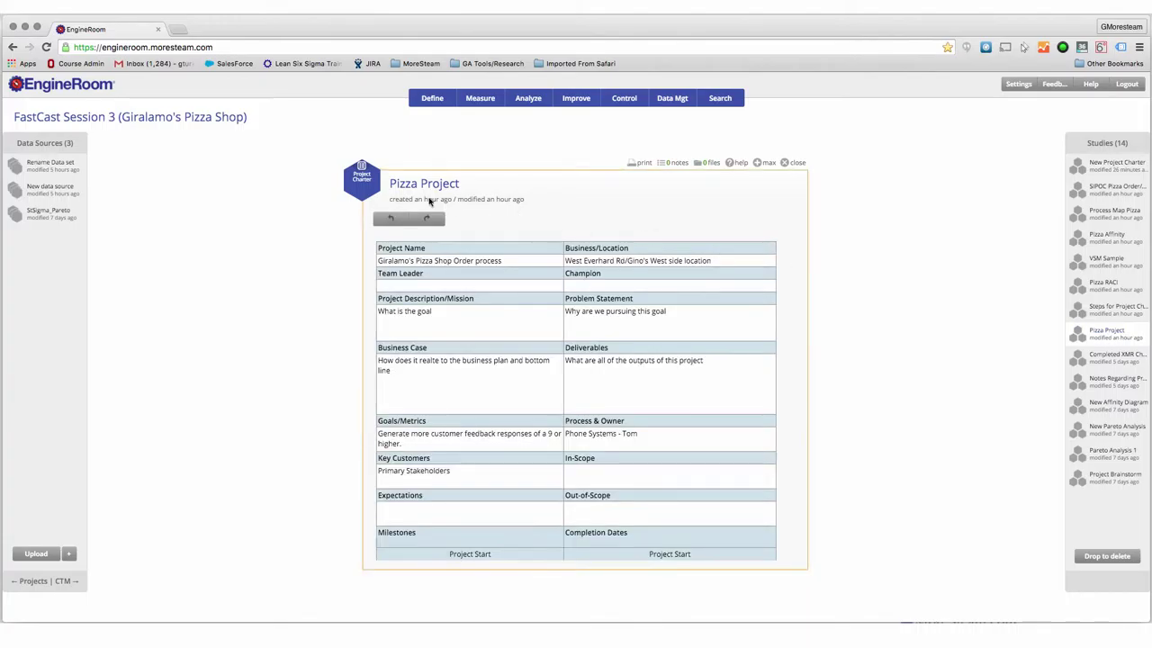
pyautogui.moveTo(767, 450); pyautogui.dragTo(719, 412)
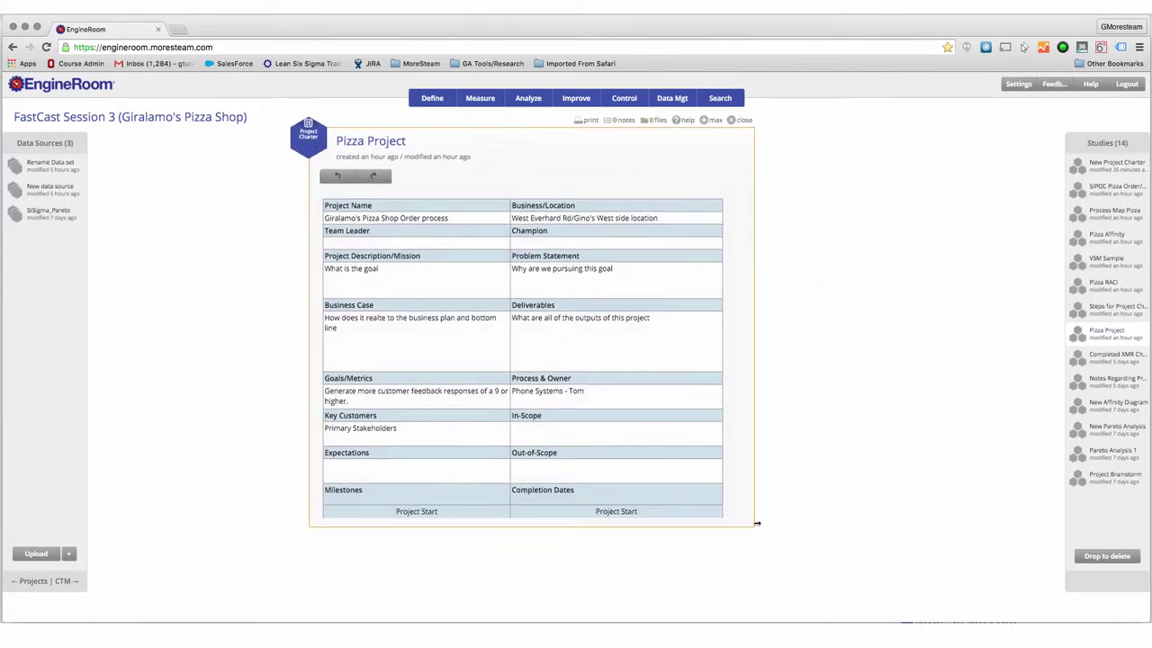
pyautogui.moveTo(756, 525); pyautogui.dragTo(935, 574)
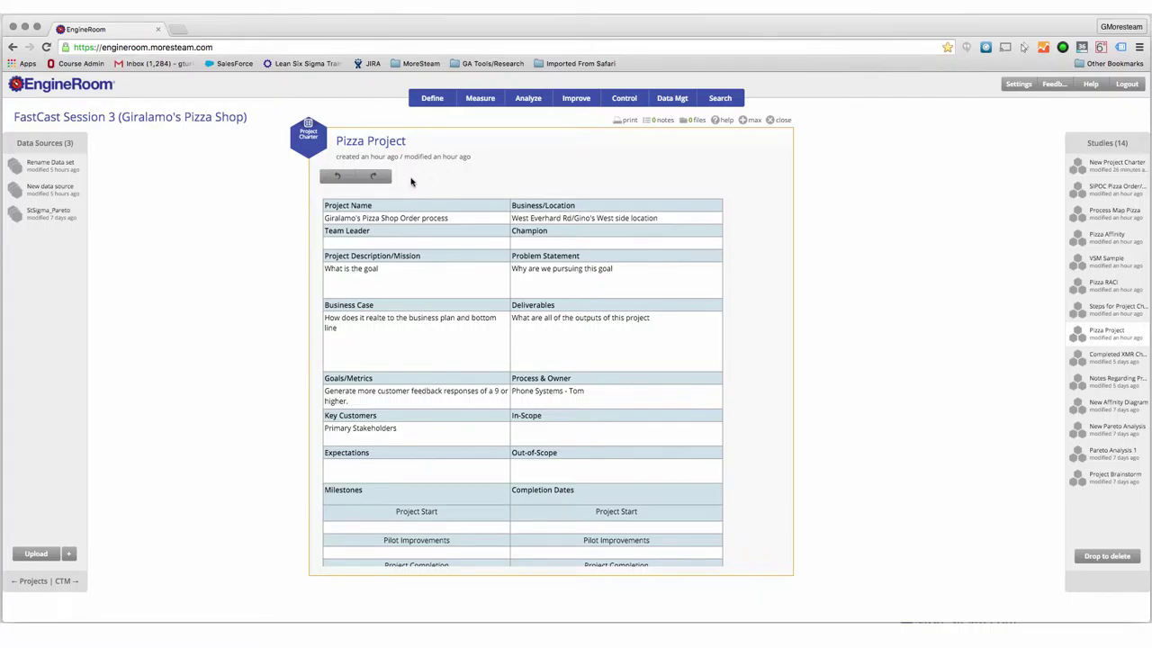
pyautogui.press('super+equal')
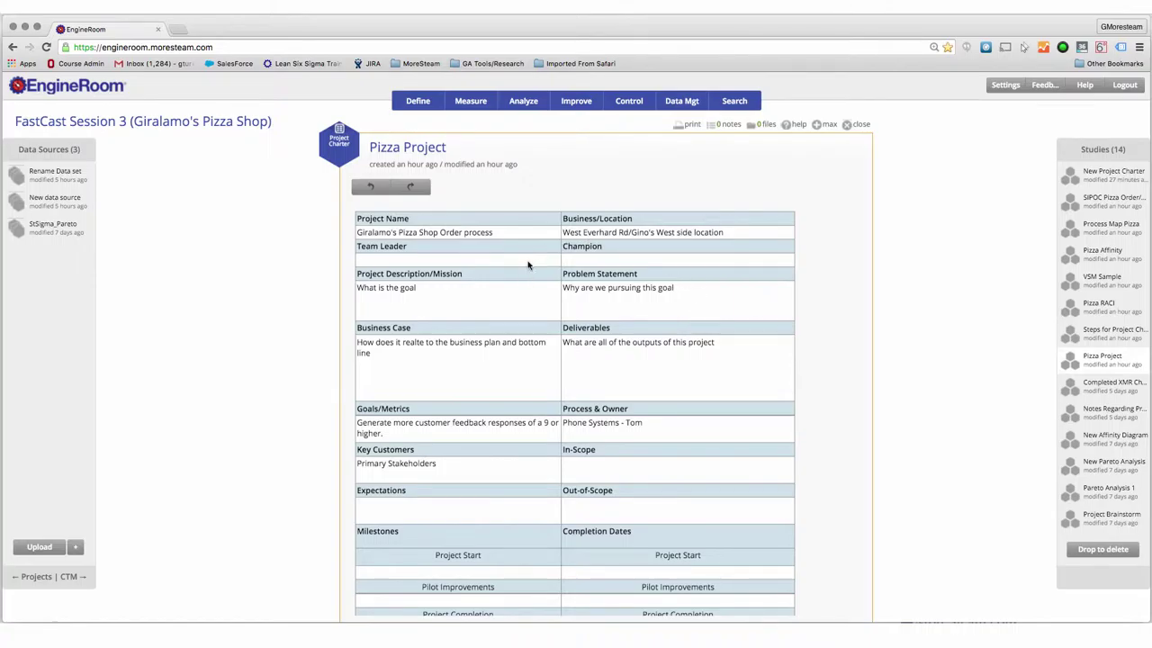
# - Replace the charter's "Project Name" heading with "Change the Name: Something else here"
pyautogui.scroll(-1, 536, 302)
pyautogui.scroll(1, 536, 302)
pyautogui.doubleClick(402, 219)
pyautogui.click(404, 221)
pyautogui.press('BackSpace')
pyautogui.press('BackSpace')
pyautogui.press('BackSpace')
pyautogui.press('BackSpace')
pyautogui.press('BackSpace')
pyautogui.press('BackSpace')
pyautogui.press('BackSpace')
pyautogui.press('BackSpace')
pyautogui.press('BackSpace')
pyautogui.press('BackSpace')
pyautogui.press('BackSpace')
pyautogui.press('BackSpace')
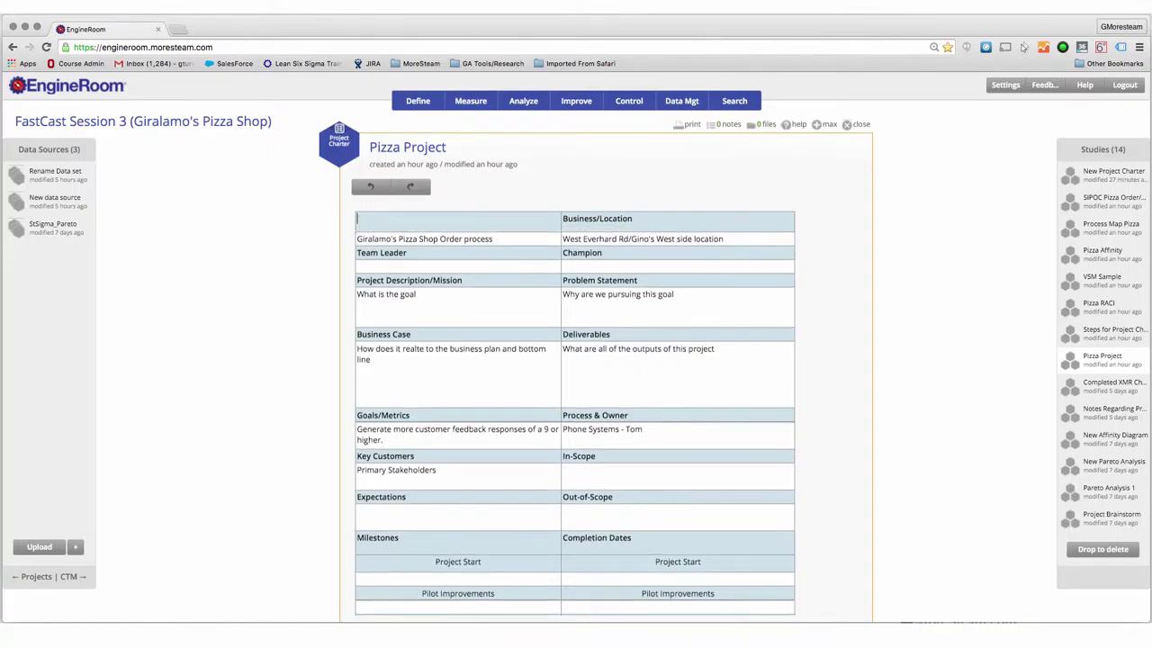
pyautogui.write('Change the Name:')
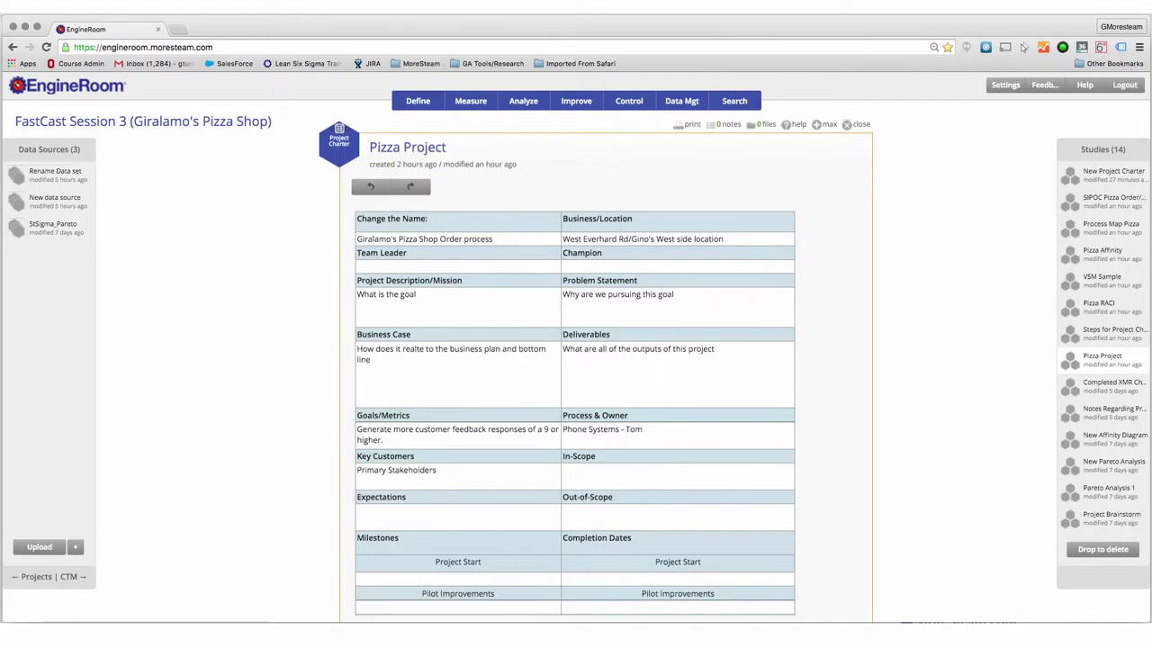
pyautogui.write('Something else')
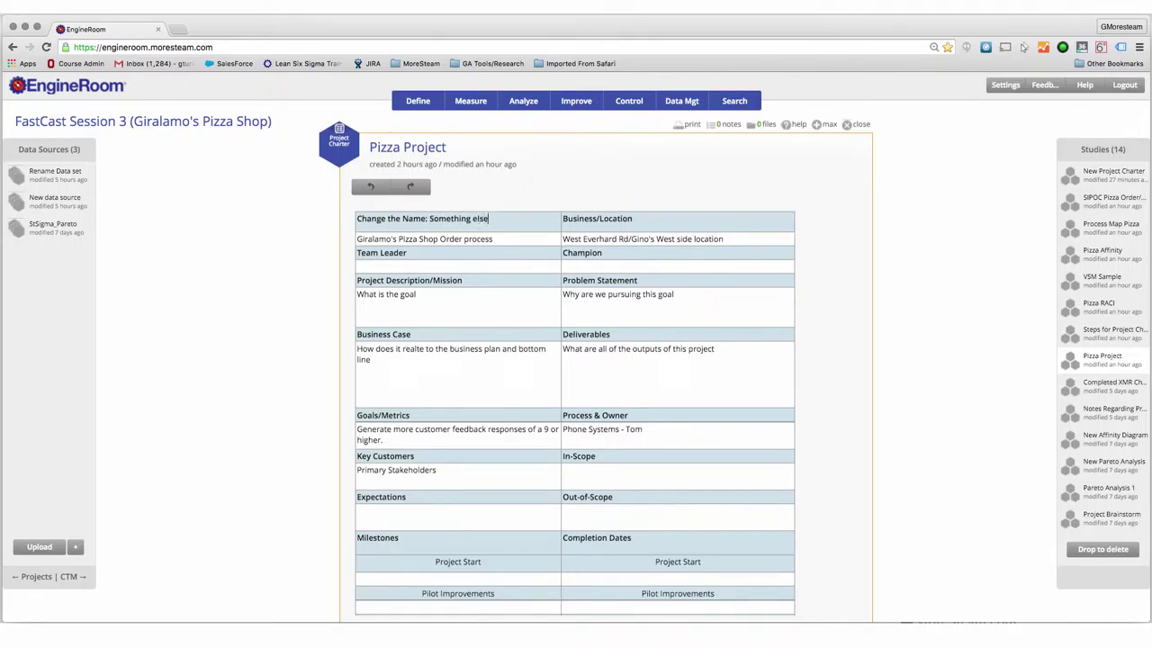
pyautogui.write(' here')
pyautogui.click(509, 220)
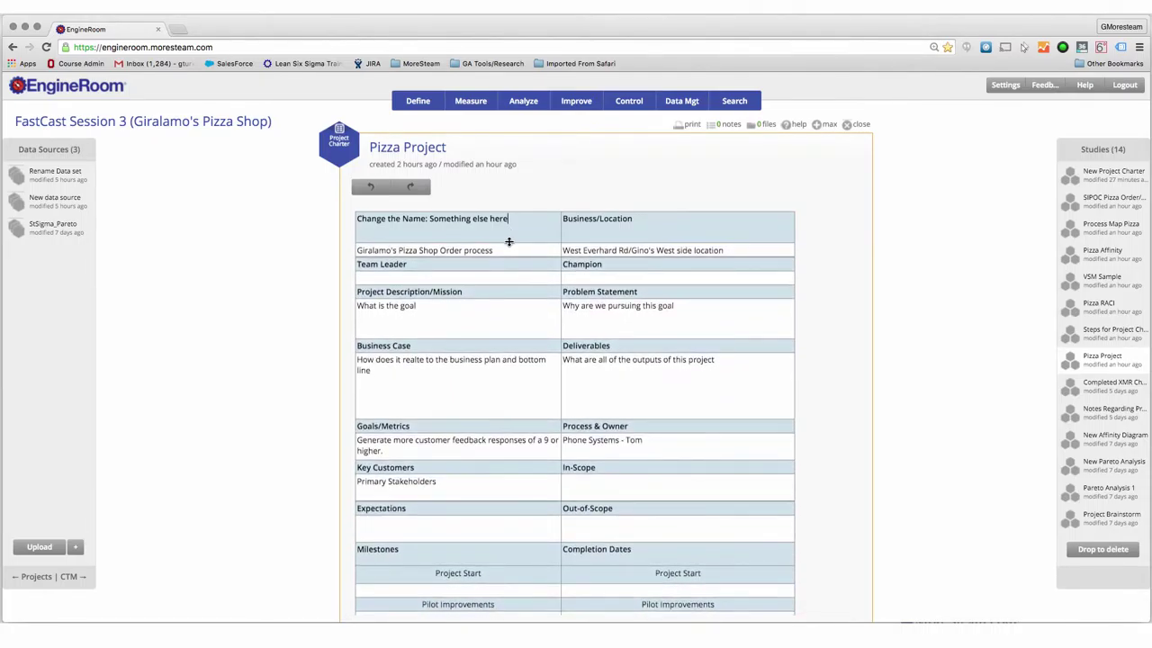
# - Widen the first column of the charter table slightly
pyautogui.moveTo(560, 236)
pyautogui.mouseDown()
pyautogui.moveTo(641, 236)
pyautogui.moveTo(582, 234)
pyautogui.mouseUp()
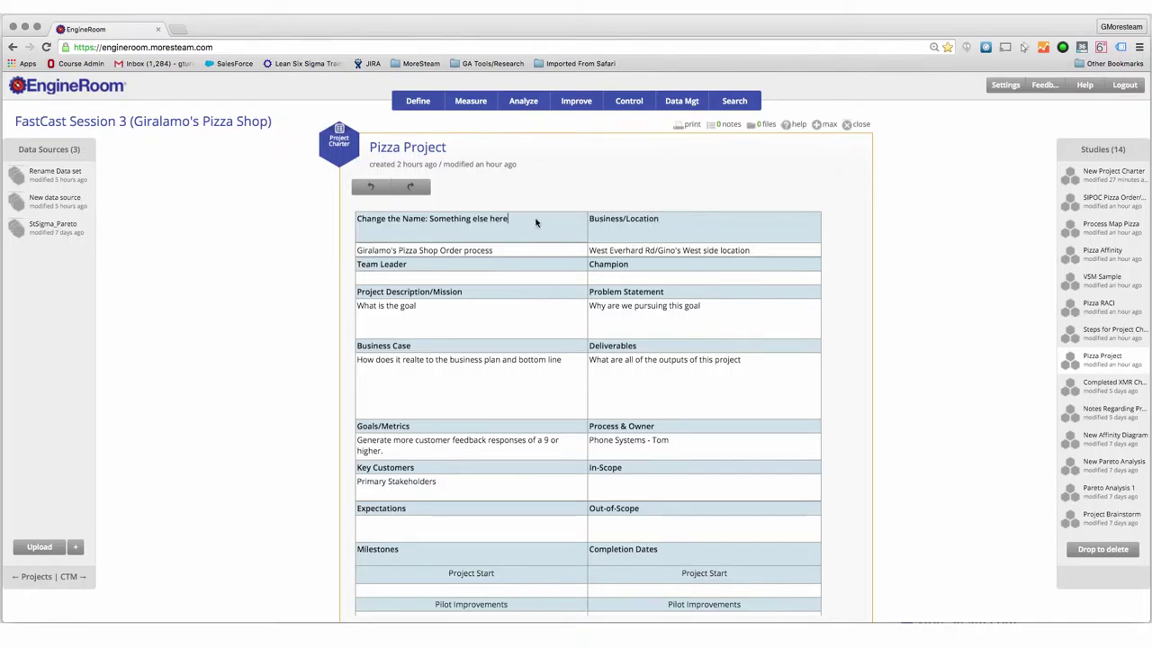
pyautogui.doubleClick(640, 218)
pyautogui.click(628, 264)
# - Clear the Compliance label under Expected Business Benefits and shrink its row to a thin strip
pyautogui.scroll(-2, 570, 306)
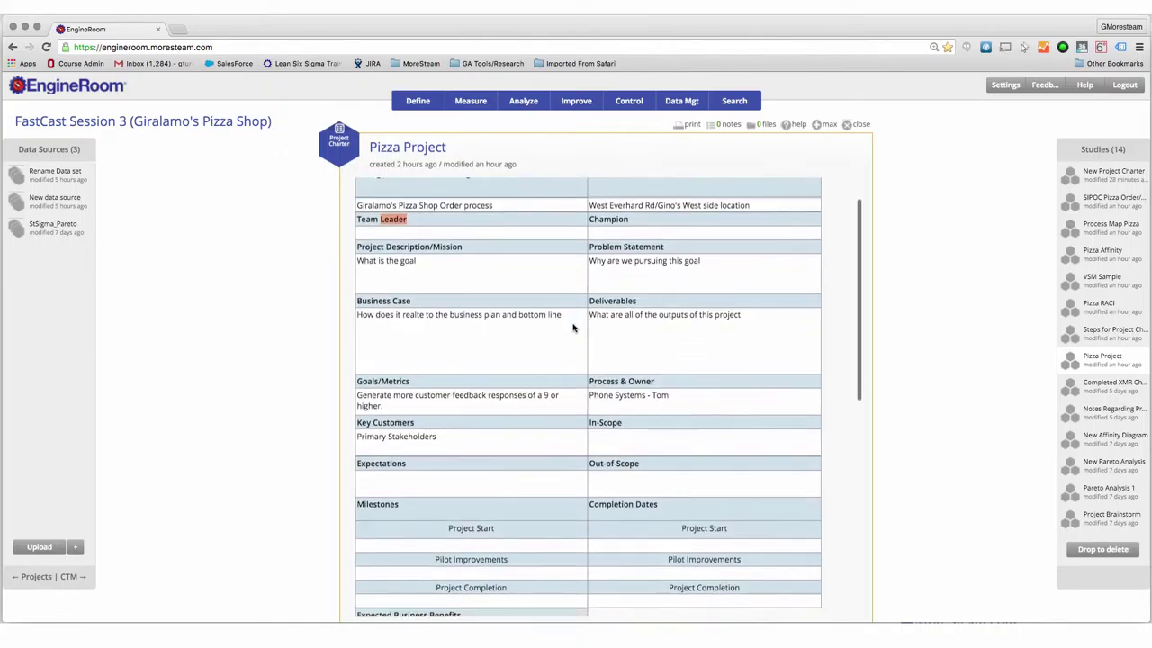
pyautogui.scroll(-5, 572, 327)
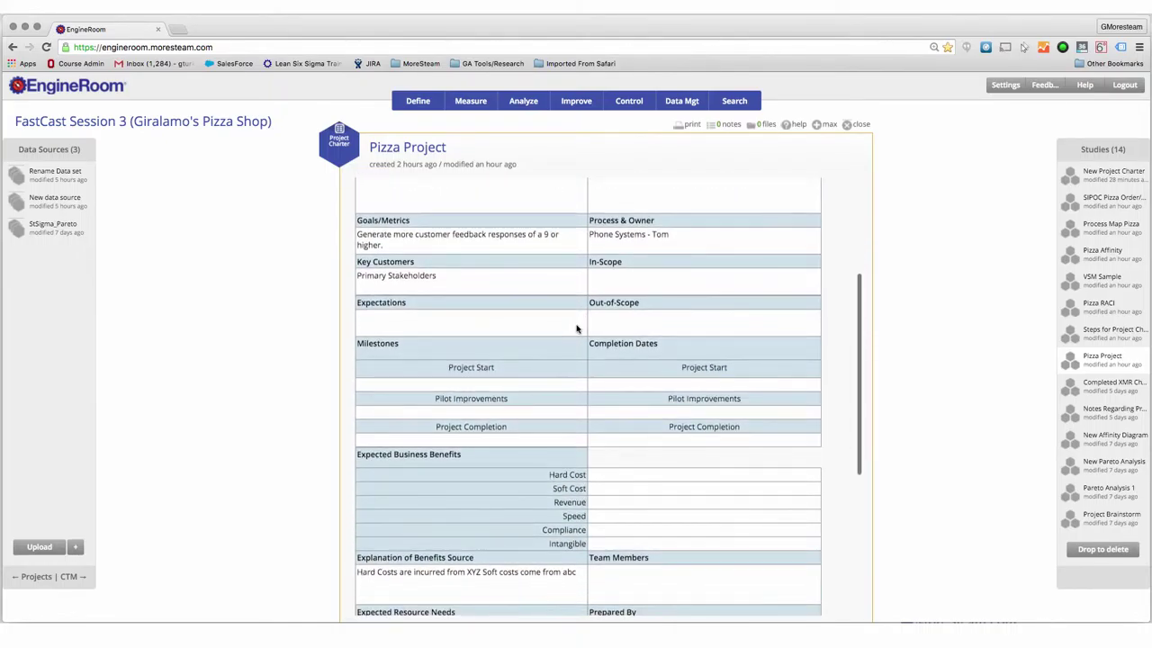
pyautogui.scroll(-4, 577, 328)
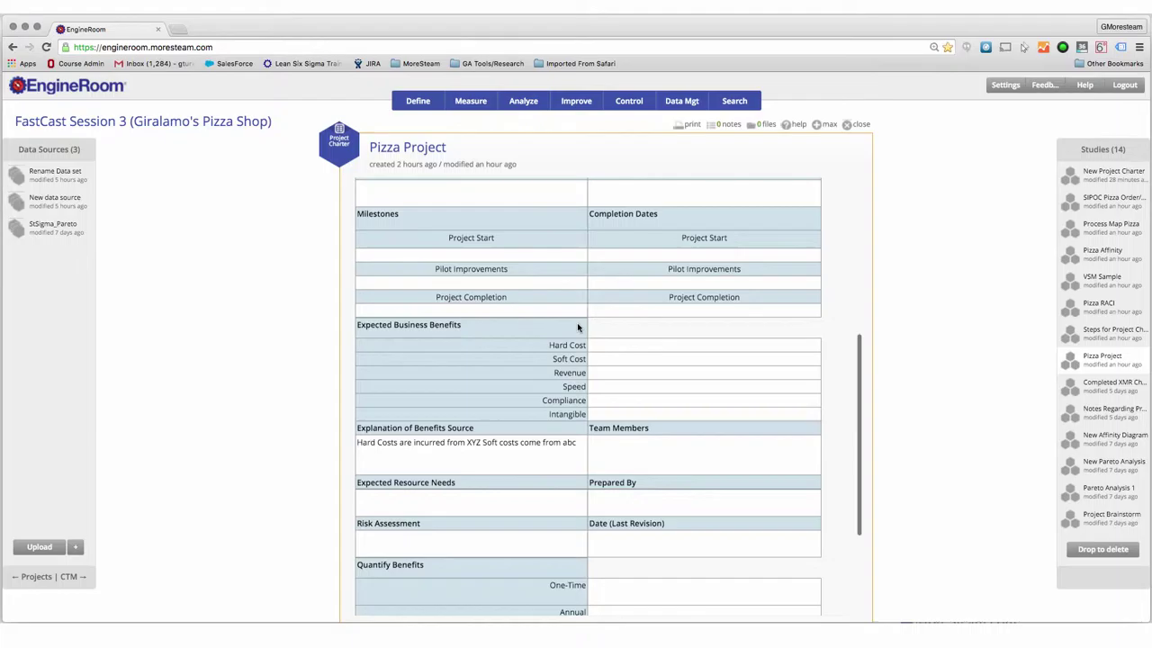
pyautogui.scroll(-1, 578, 326)
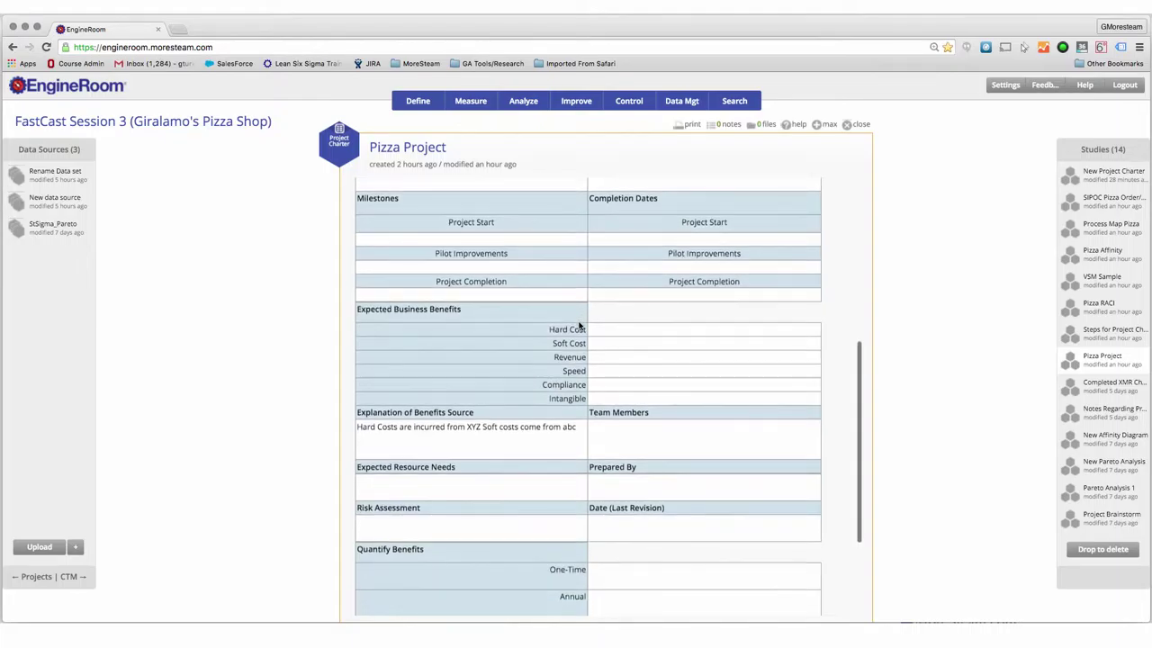
pyautogui.doubleClick(555, 387)
pyautogui.press('BackSpace')
pyautogui.moveTo(594, 388); pyautogui.dragTo(597, 377)
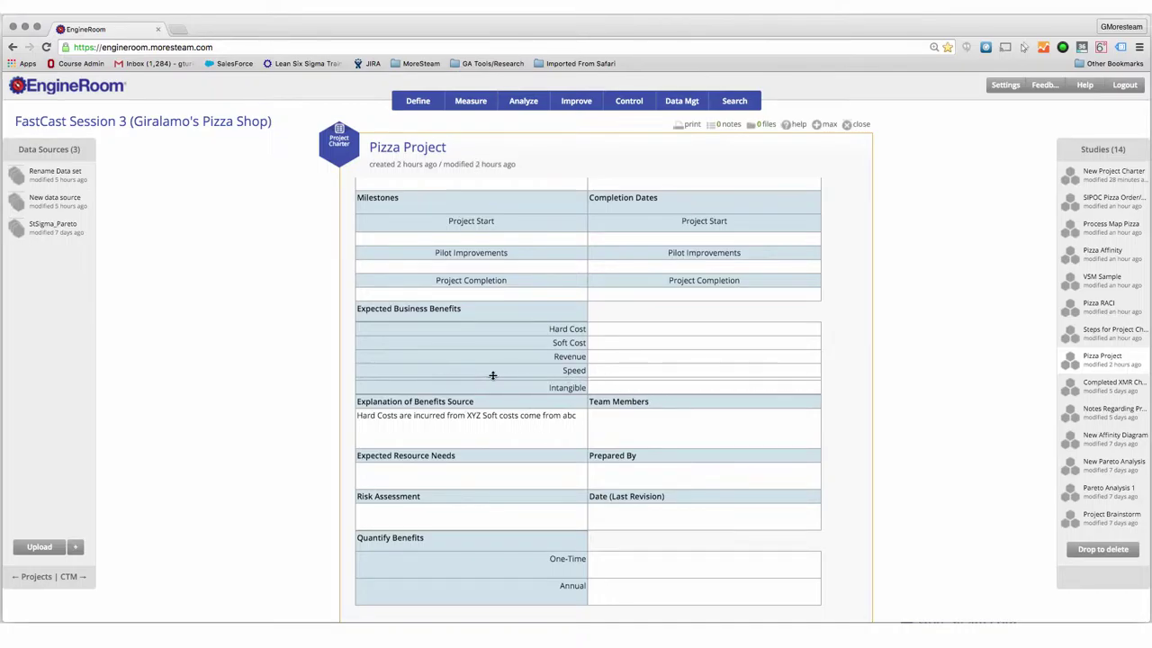
# - Replace the Project Description/Mission text with "mission here"
pyautogui.scroll(10, 763, 379)
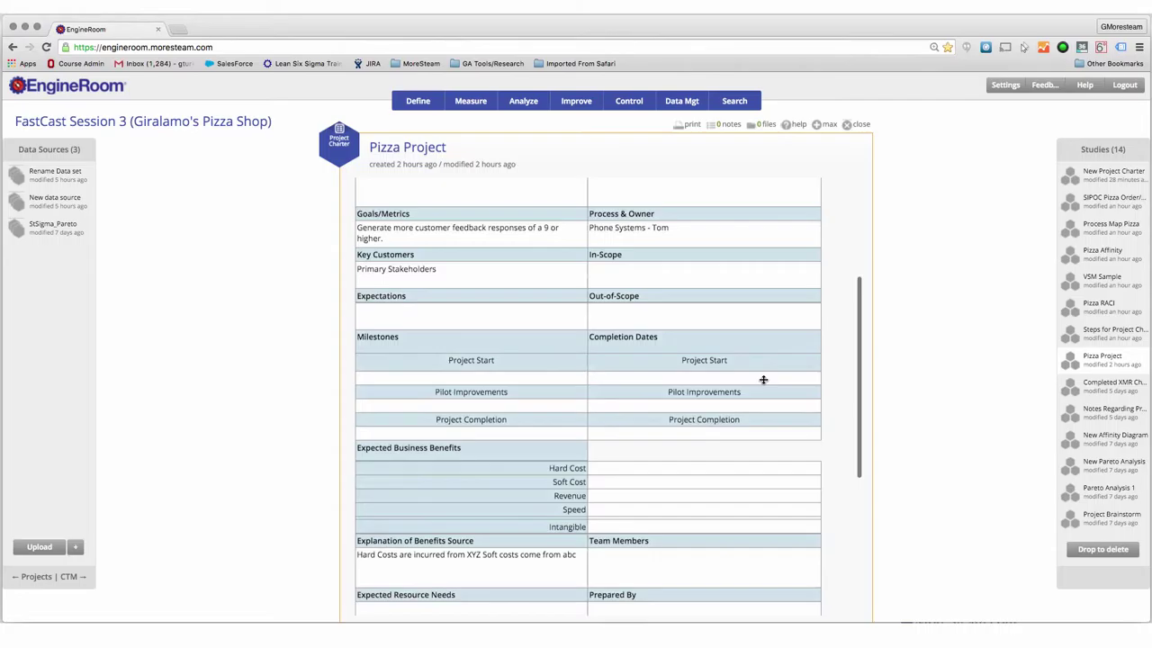
pyautogui.scroll(3, 763, 379)
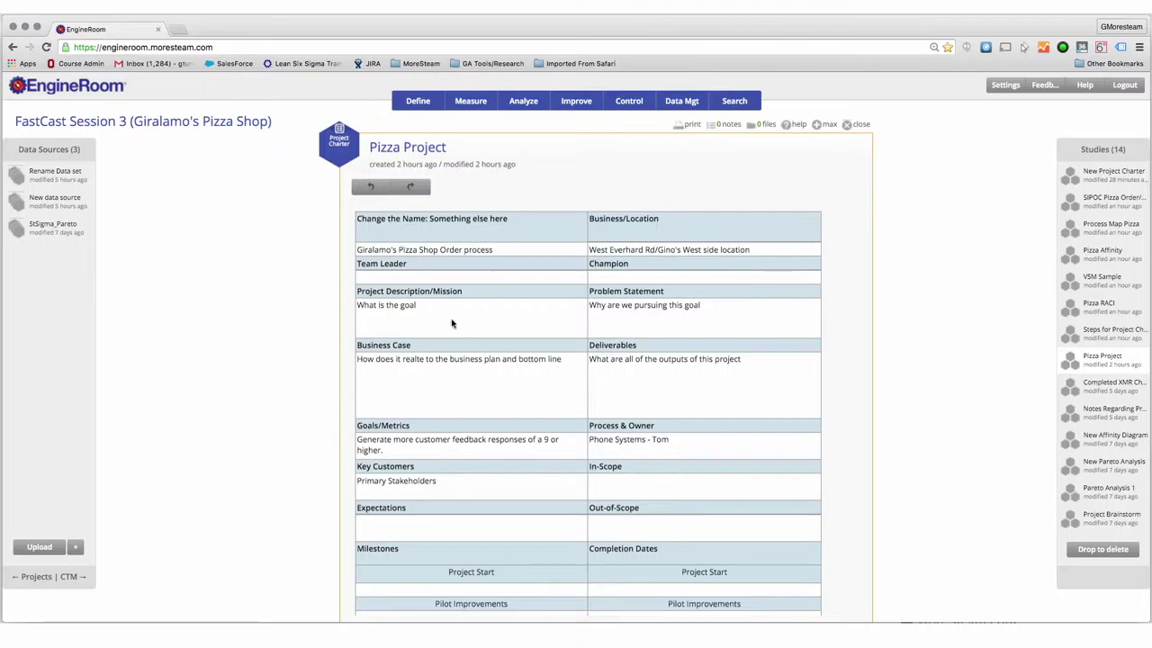
pyautogui.tripleClick(448, 309)
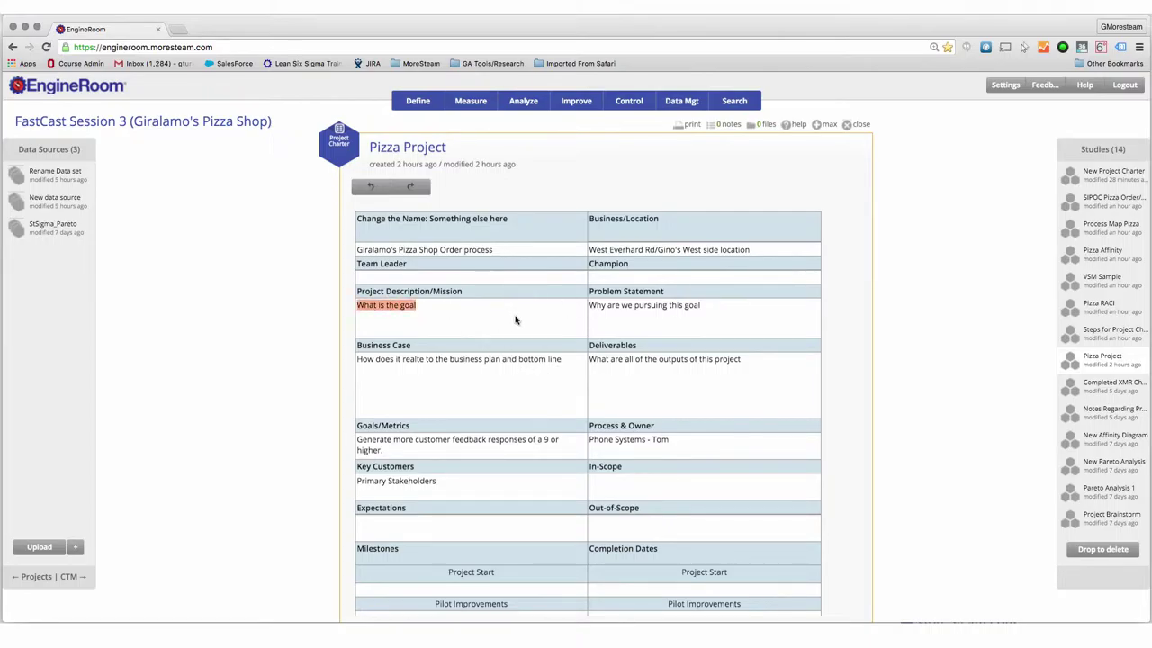
pyautogui.press('BackSpace')
pyautogui.write('mission here')
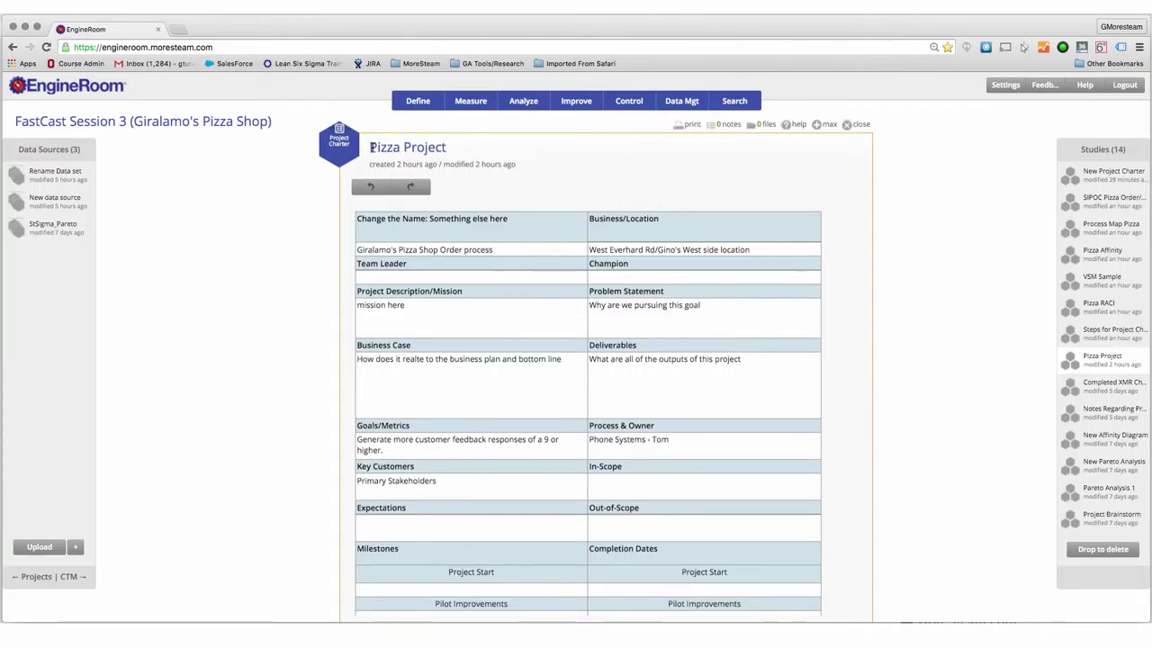
# - Rename the charter study "Draft: Pizza Project" and close it
pyautogui.tripleClick(371, 148)
pyautogui.click(371, 148)
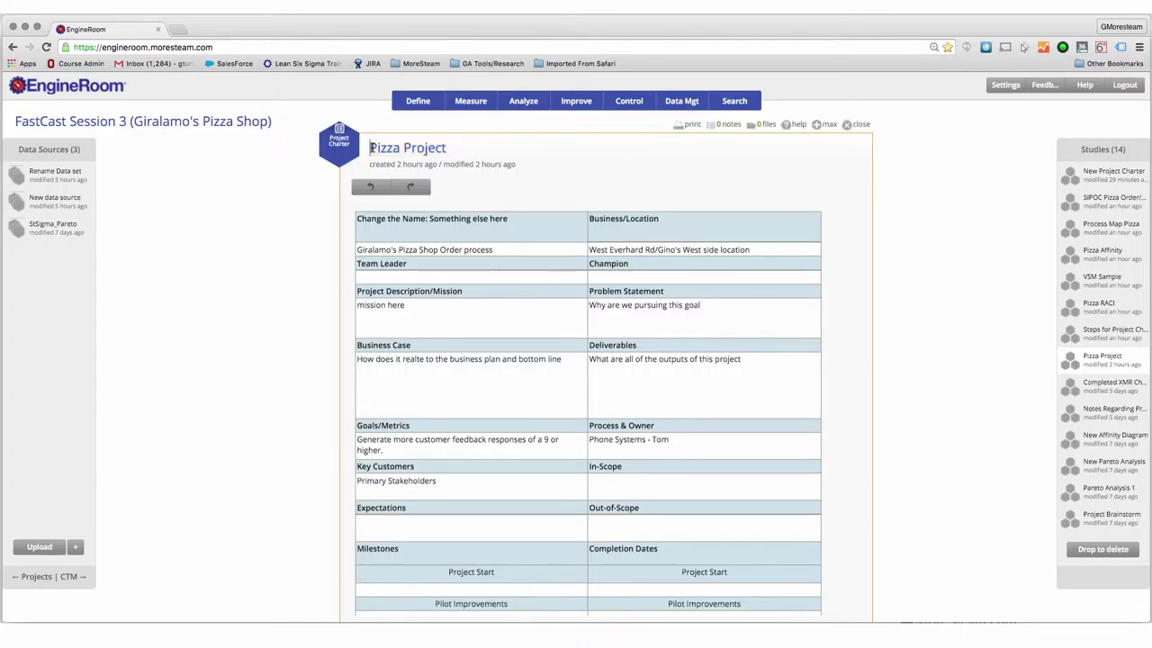
pyautogui.write('Draft:')
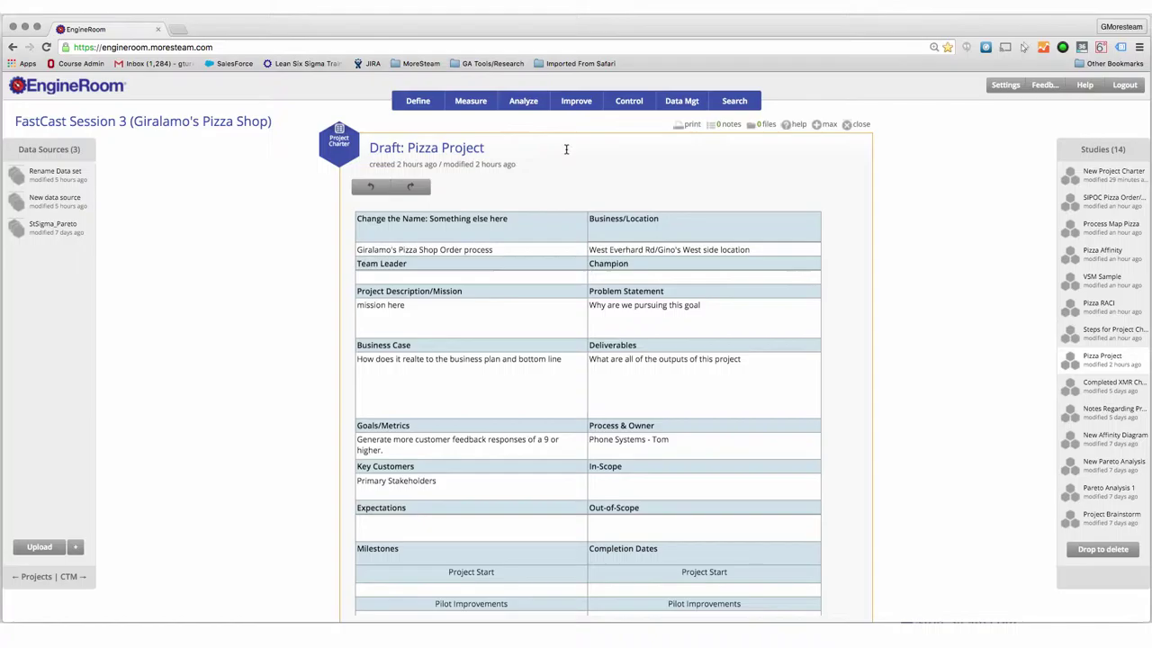
pyautogui.click(849, 128)
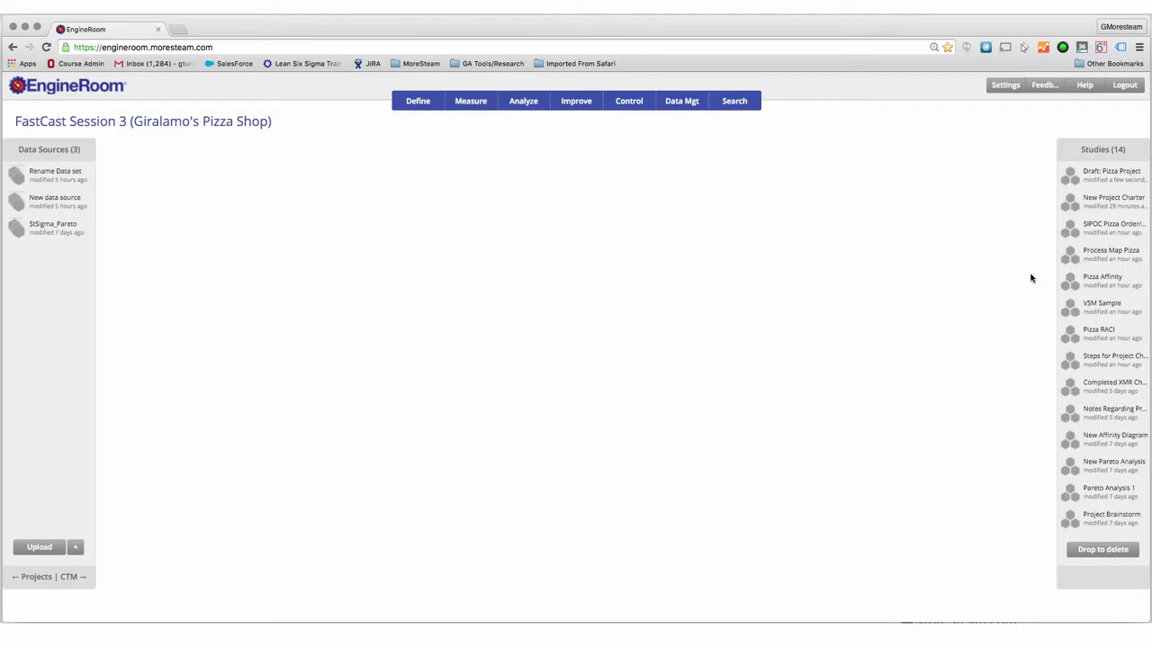
# - Open the Pizza Affinity diagram in an enlarged window and reposition the "Orders are wrong" and "Dishes aren't clean for in-store customers" notes
pyautogui.click(1102, 286)
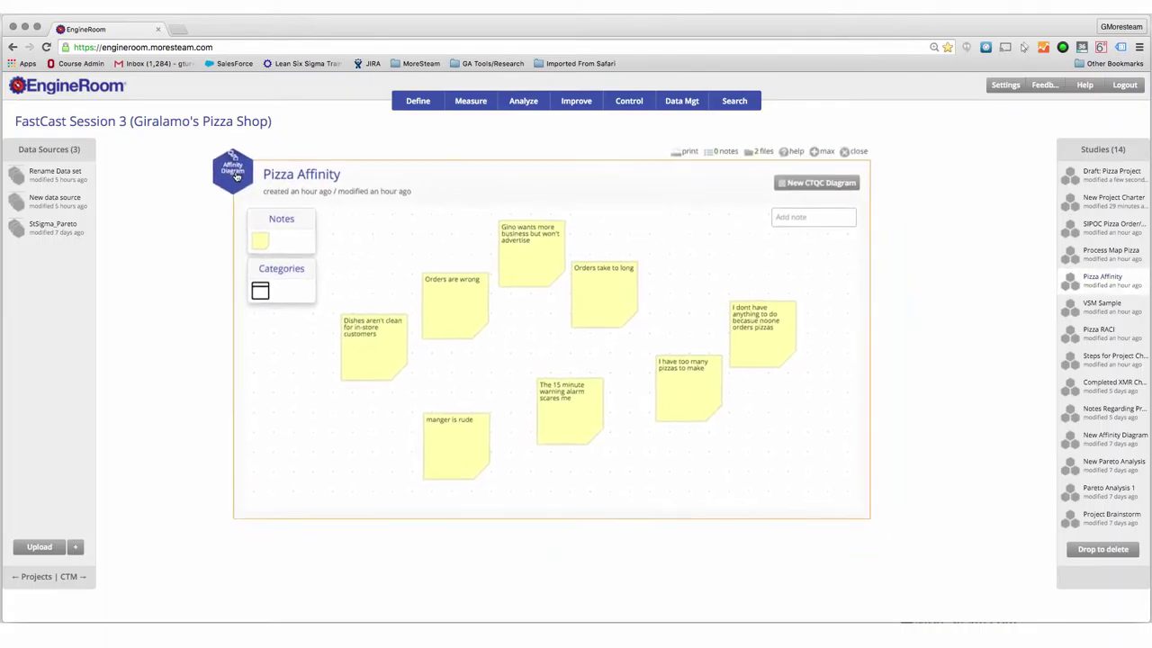
pyautogui.moveTo(866, 514); pyautogui.dragTo(1029, 587)
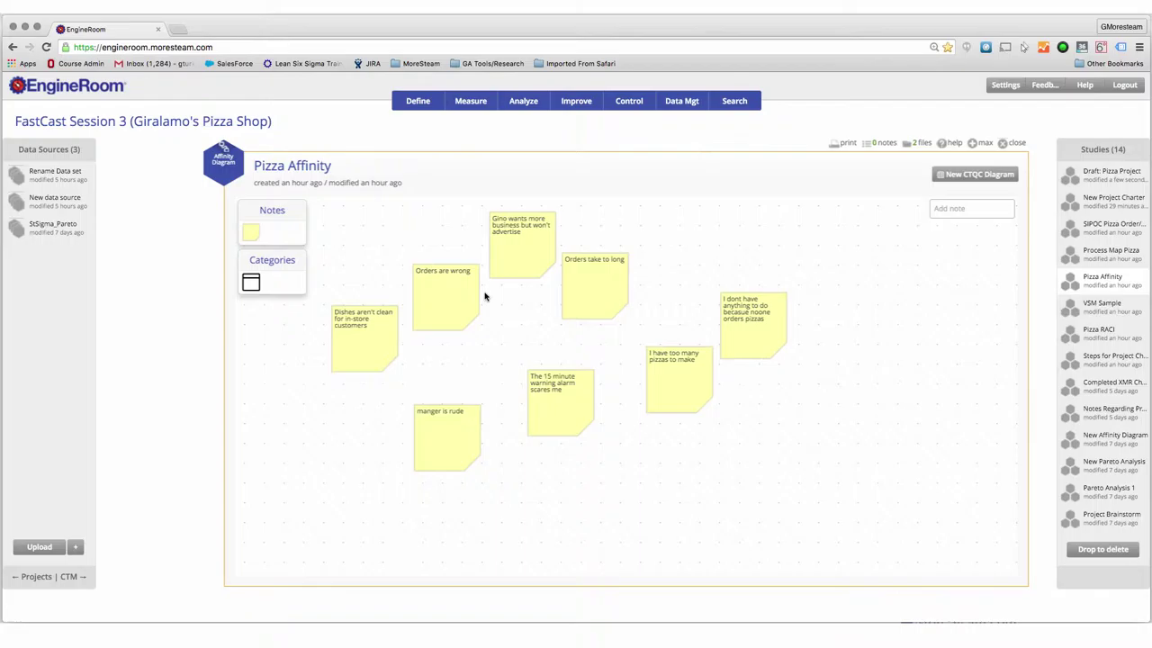
pyautogui.moveTo(460, 301); pyautogui.dragTo(456, 271)
pyautogui.moveTo(393, 327); pyautogui.dragTo(450, 338)
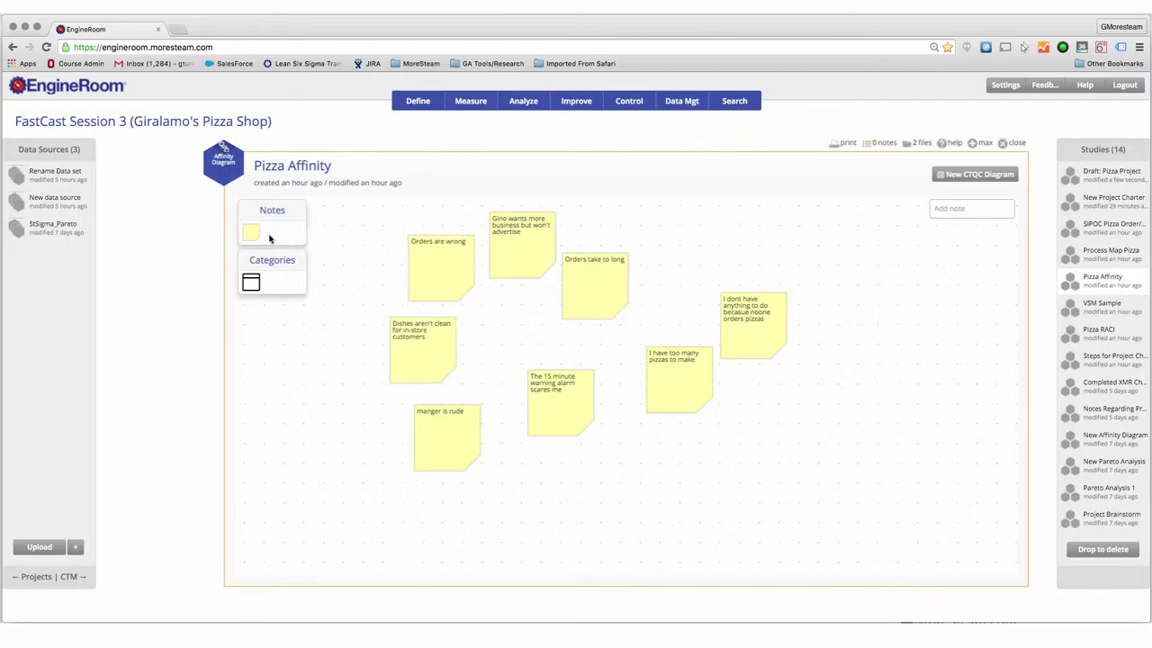
# - Add a note reading "Phone Systems are bad" above the "I dont have anything to do" note
pyautogui.moveTo(256, 236); pyautogui.dragTo(706, 215)
pyautogui.click(736, 248)
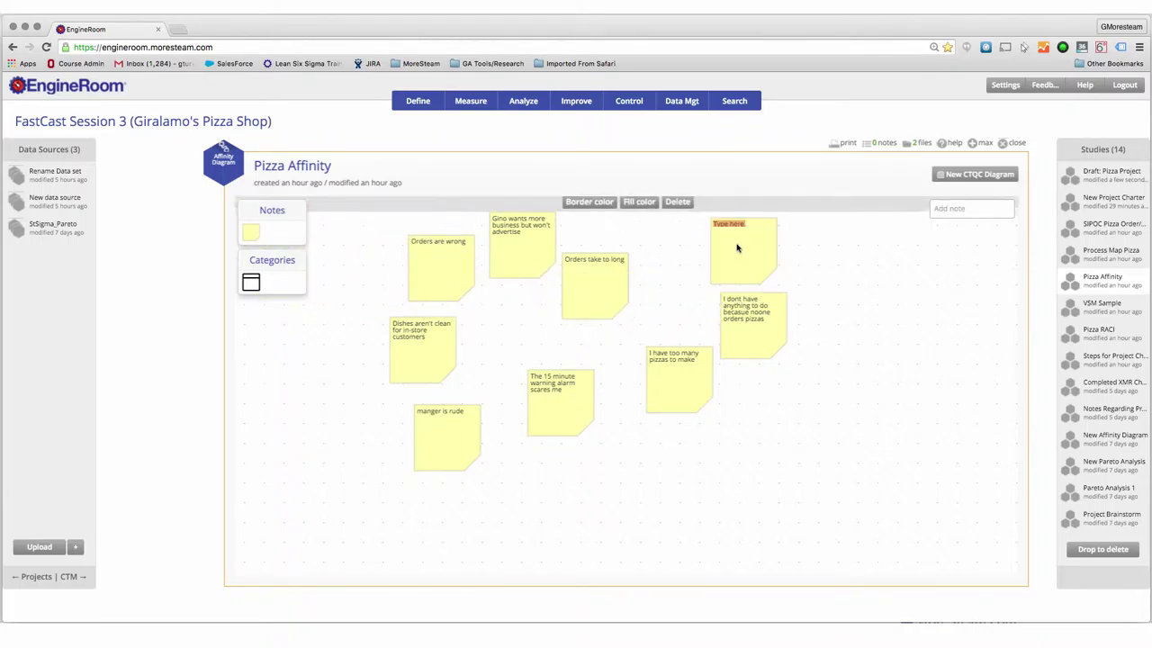
pyautogui.write('T')
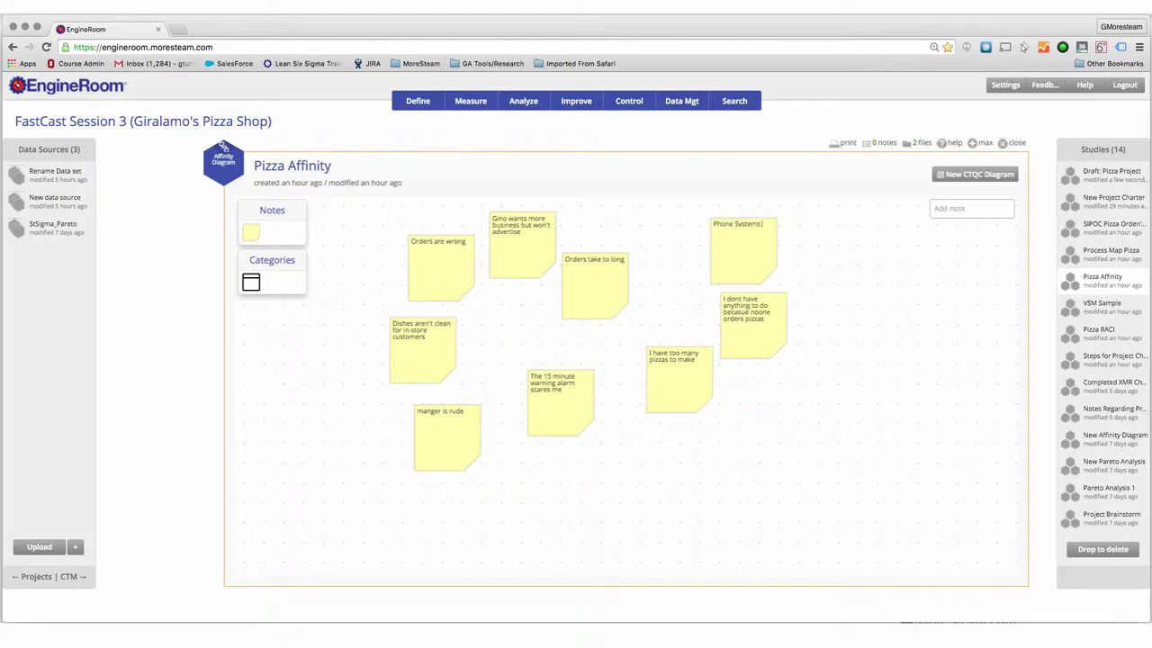
pyautogui.write('e bad')
pyautogui.click(683, 251)
# - Add a note reading "Delivery Vehicle is slow and old" and place it beside the "Orders are wrong" note
pyautogui.write('Delivery Vehicle is sl')
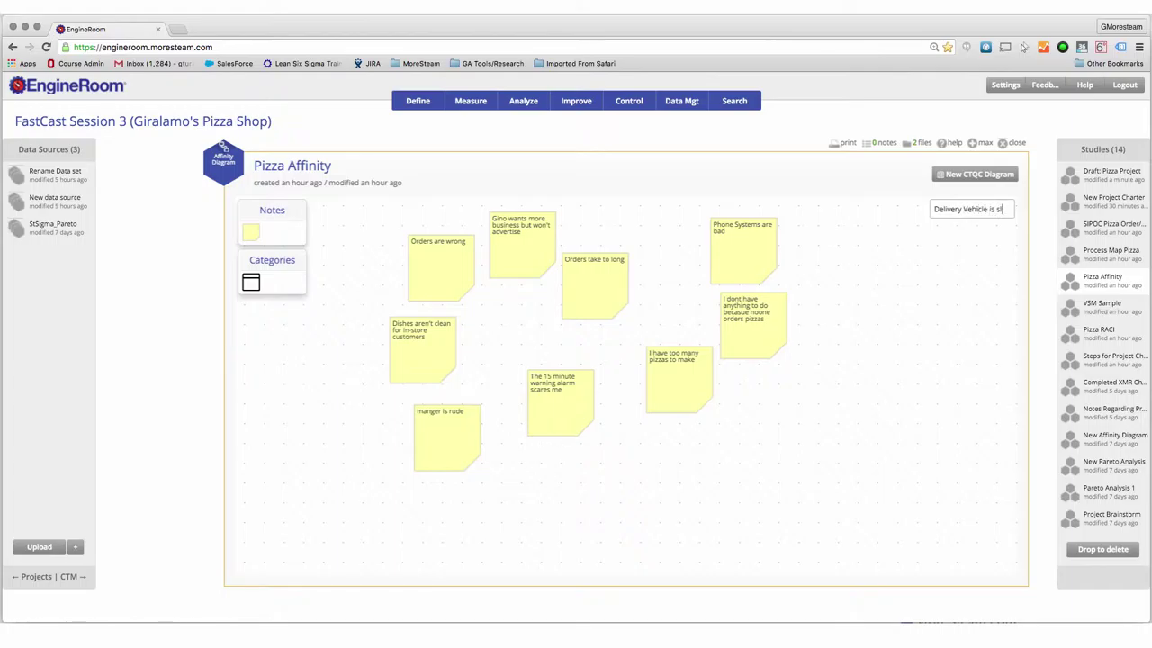
pyautogui.write('ow and old')
pyautogui.press('Return')
pyautogui.moveTo(993, 288); pyautogui.dragTo(504, 295)
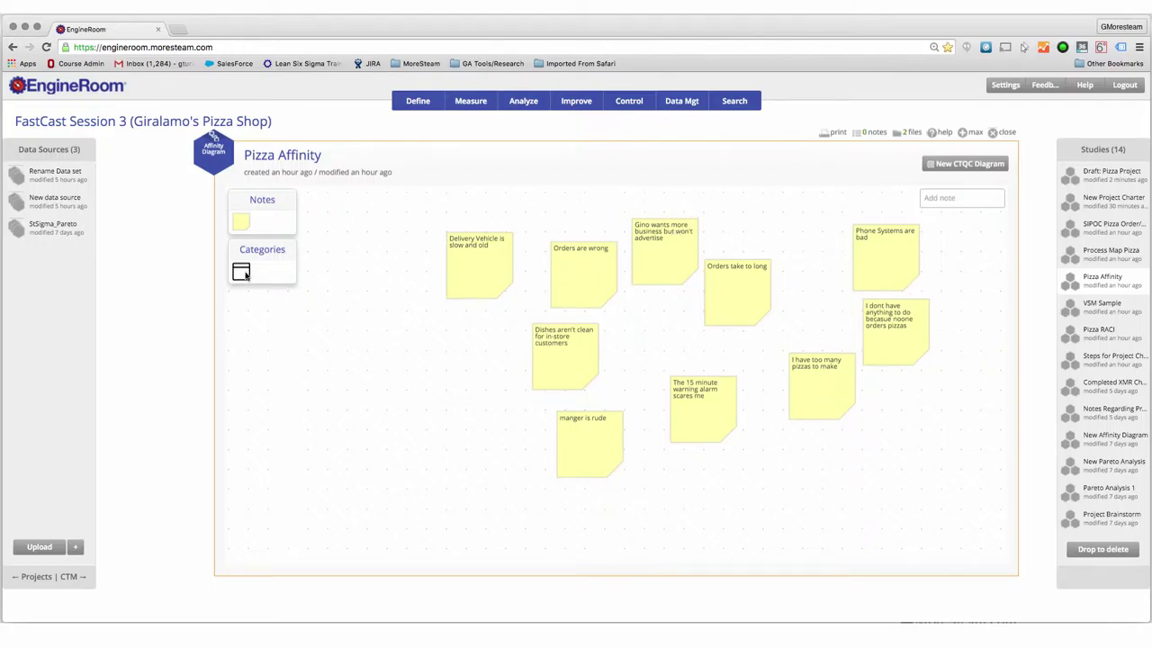
# - Add a category box beside the "Delivery Vehicle is slow and old" note and enlarge it into a tall column
pyautogui.moveTo(244, 275); pyautogui.dragTo(341, 202)
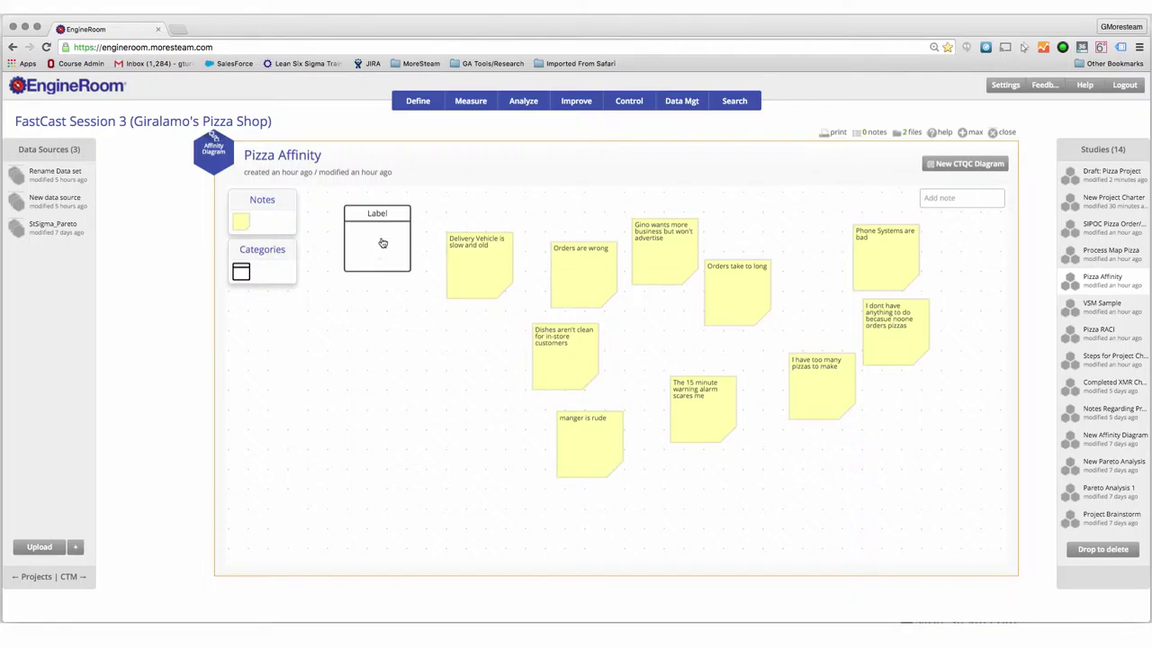
pyautogui.click(383, 243)
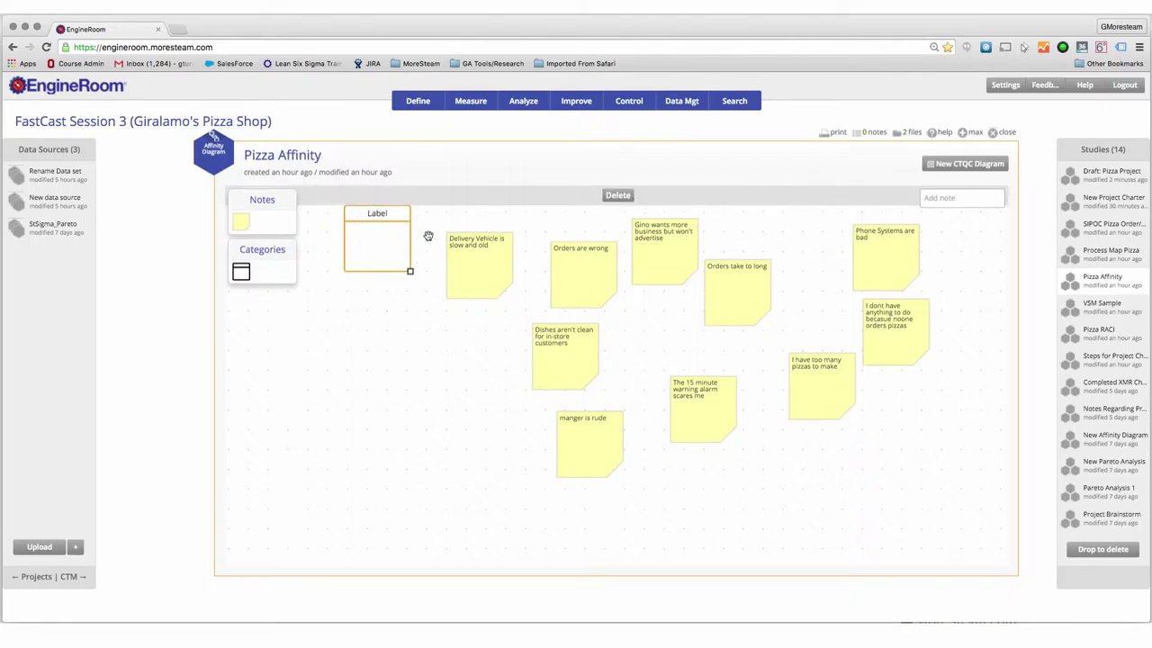
pyautogui.moveTo(411, 271); pyautogui.dragTo(499, 514)
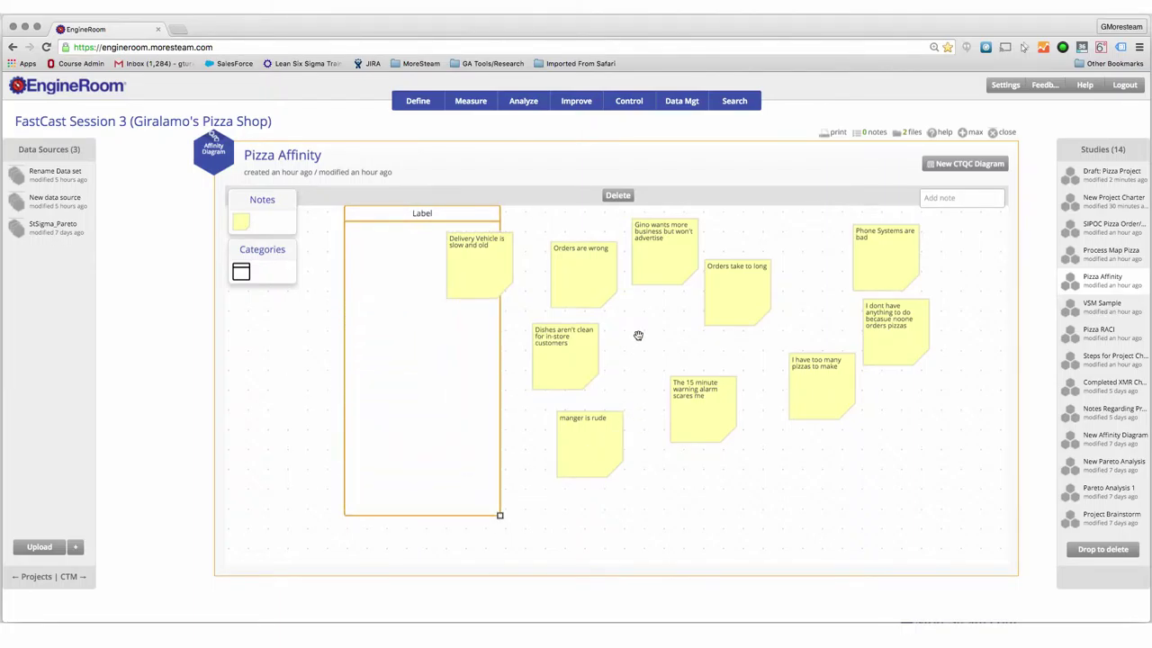
# - Move the "Delivery Vehicle is slow and old" note out of the empty category box and label the box "Delivery System"
pyautogui.click(501, 254)
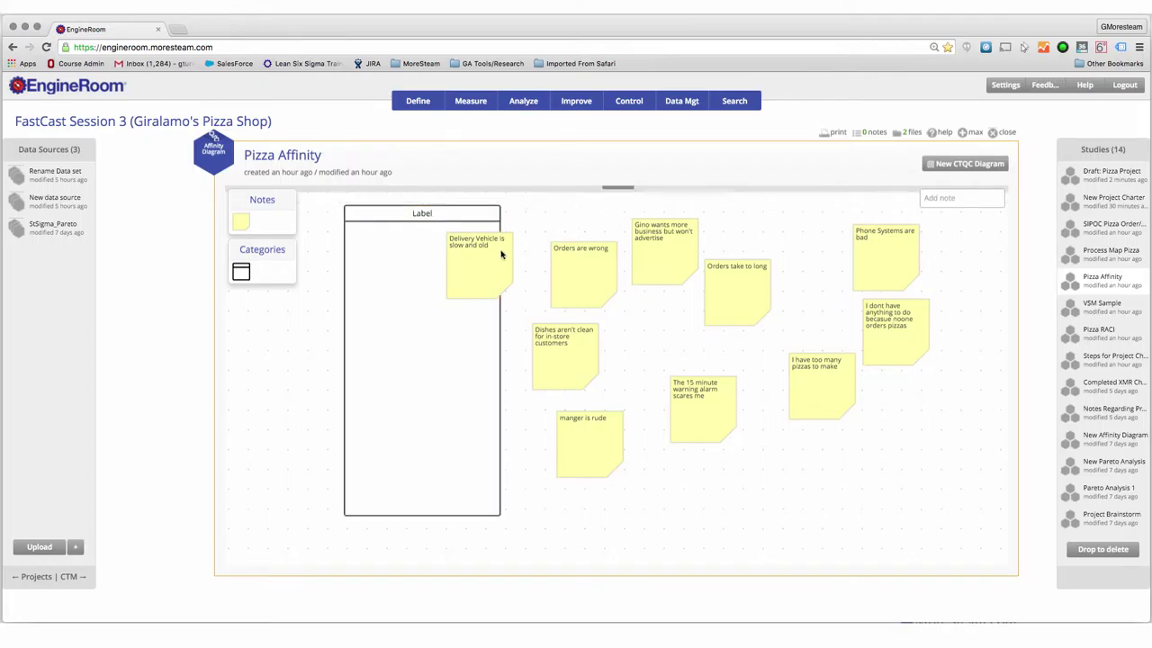
pyautogui.moveTo(492, 258); pyautogui.dragTo(635, 326)
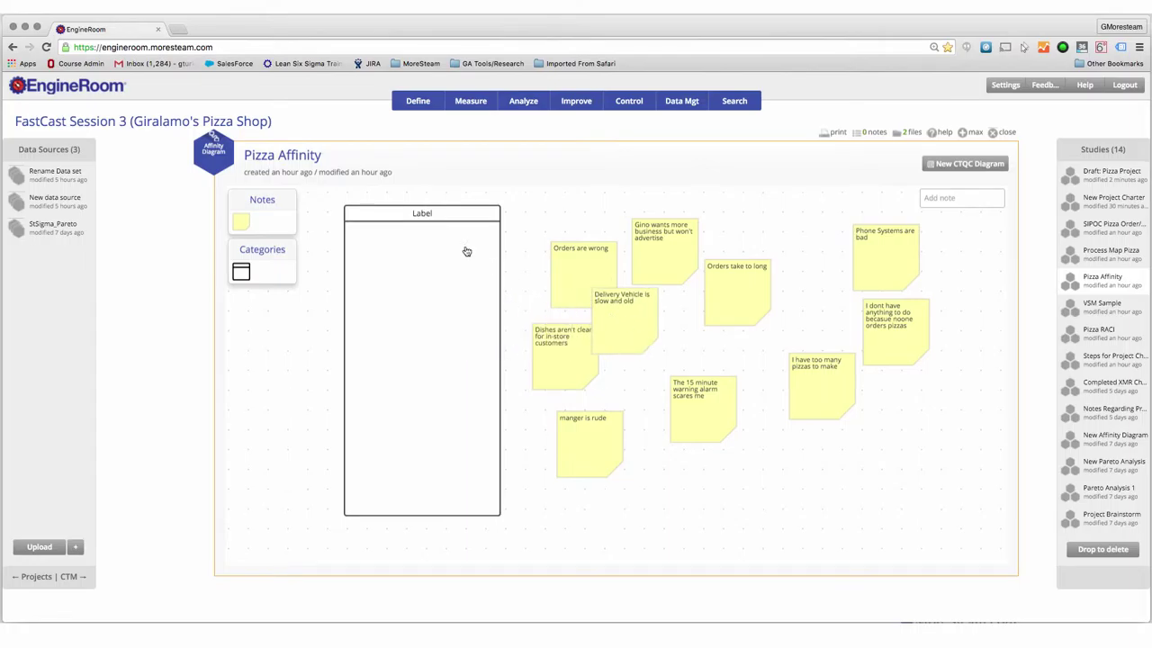
pyautogui.click(424, 215)
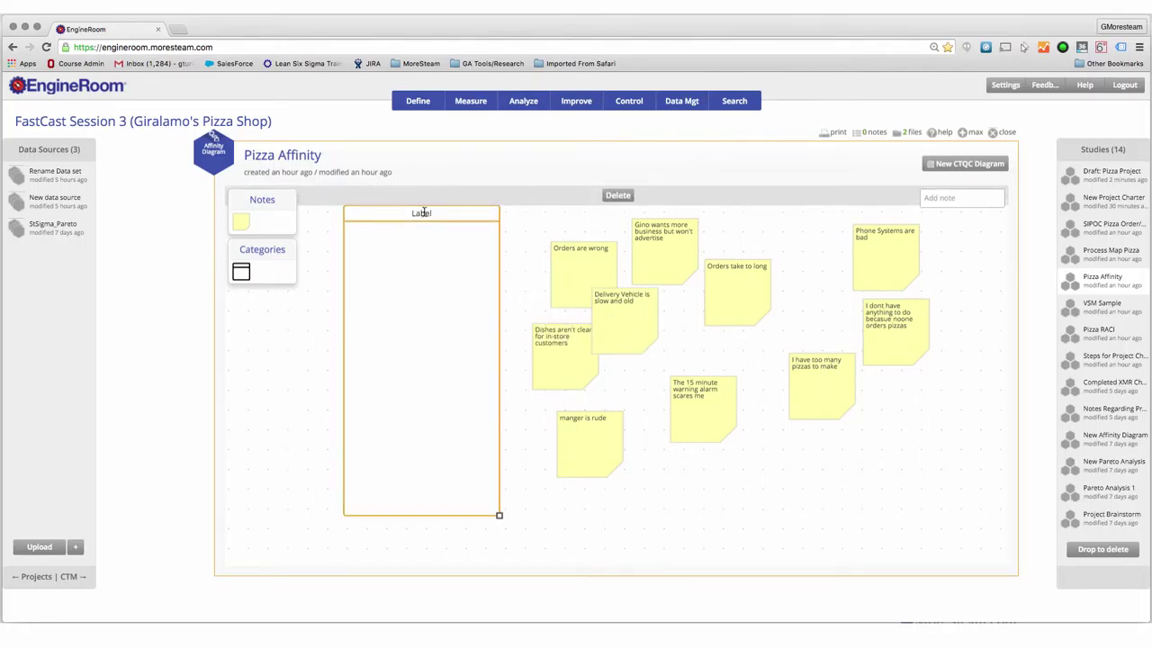
pyautogui.doubleClick(423, 214)
pyautogui.write('Deliver')
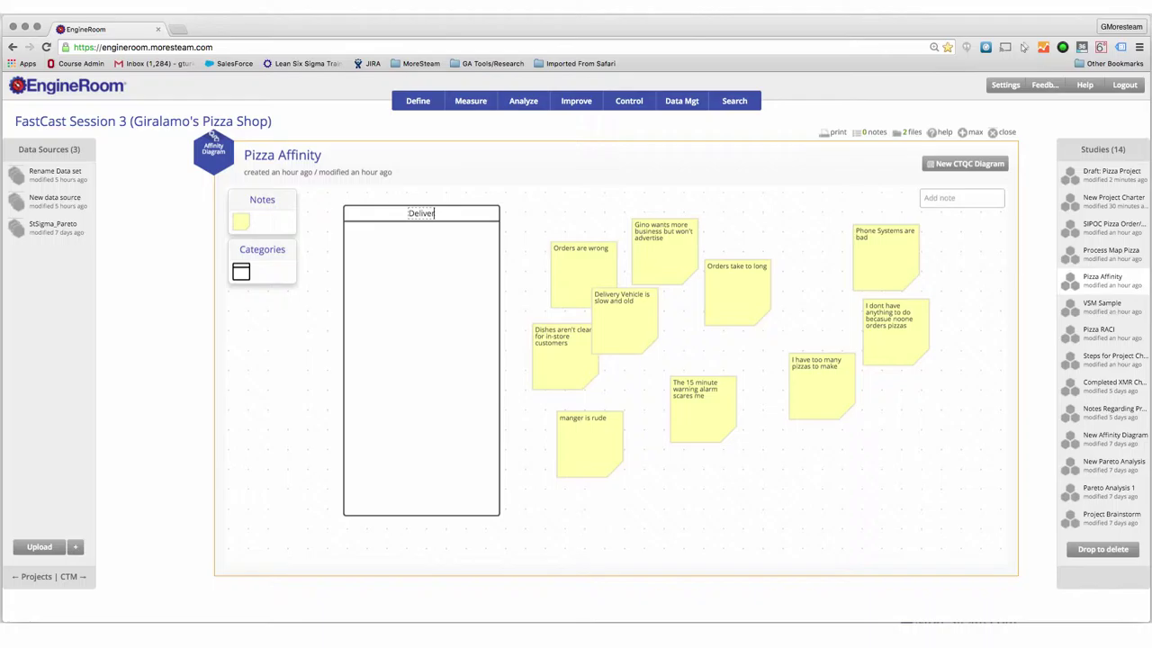
pyautogui.write('y System')
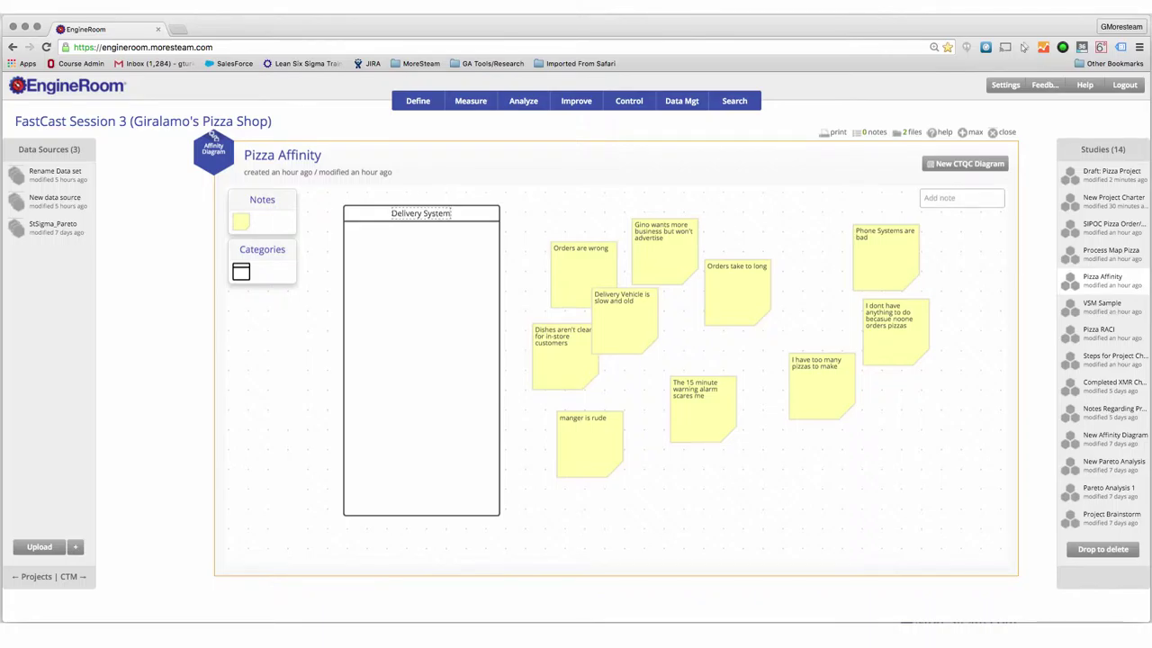
pyautogui.click(795, 231)
# - Place the "Phone Systems are bad" and "Delivery Vehicle is slow and old" notes inside the Delivery System category
pyautogui.moveTo(862, 265); pyautogui.dragTo(390, 270)
pyautogui.moveTo(617, 329); pyautogui.dragTo(383, 344)
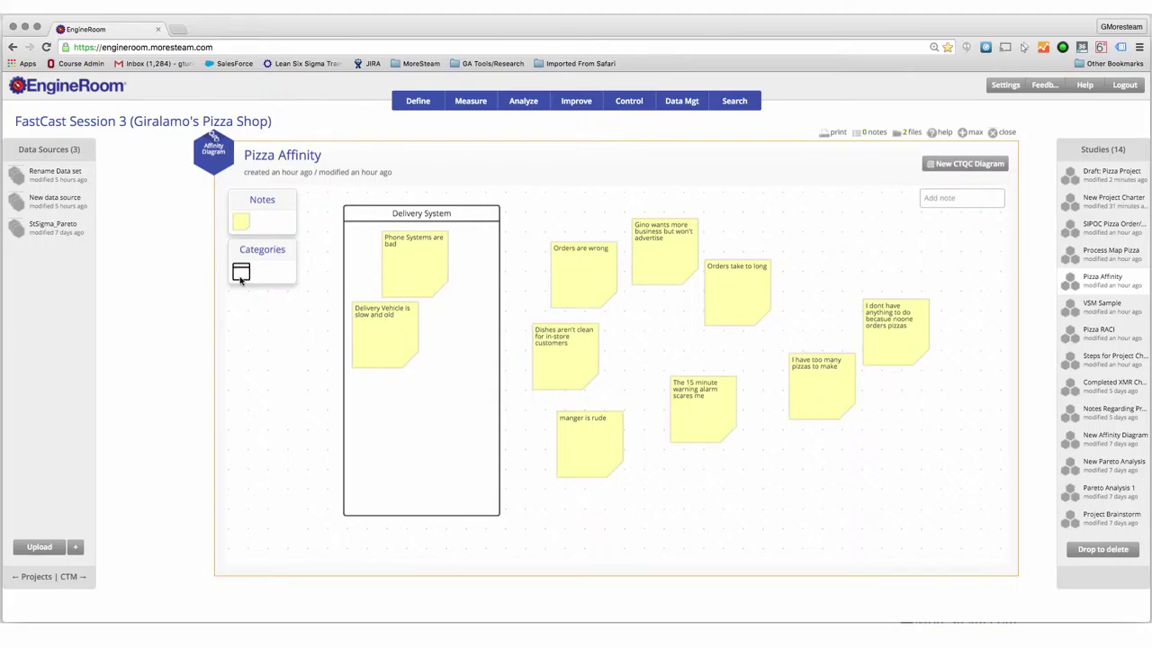
# - Add a second category box, enlarge it around the loose notes, and place it beside the Delivery System category
pyautogui.moveTo(242, 280); pyautogui.dragTo(530, 206)
pyautogui.click(546, 238)
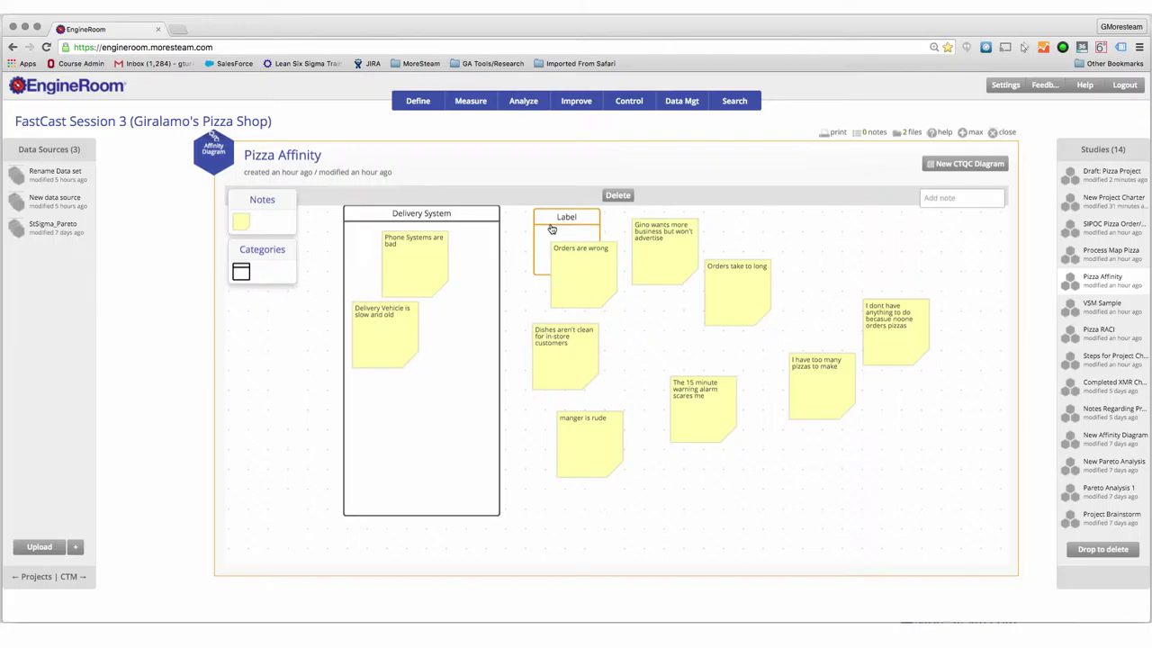
pyautogui.moveTo(553, 217); pyautogui.dragTo(484, 232)
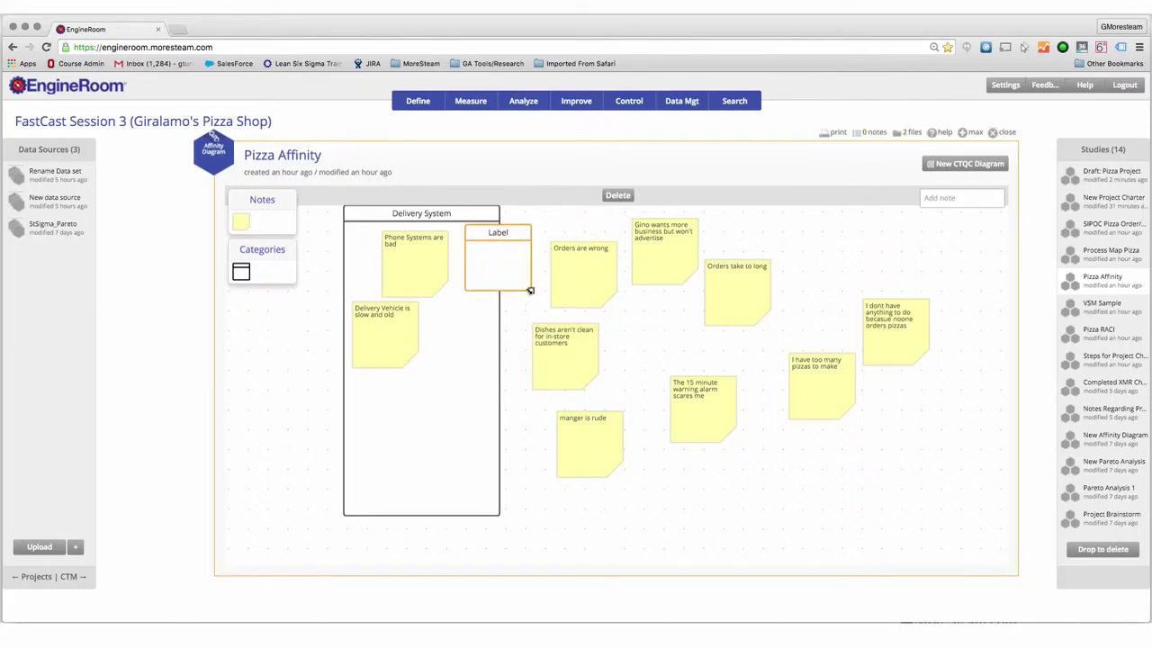
pyautogui.moveTo(530, 290); pyautogui.dragTo(685, 511)
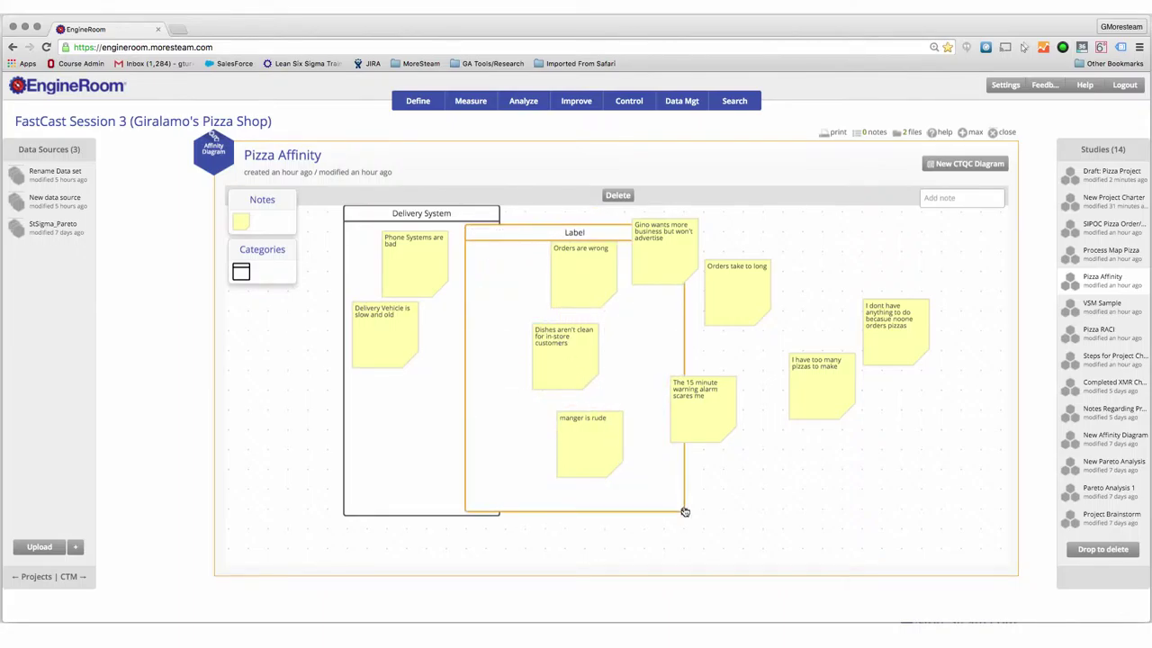
pyautogui.moveTo(540, 231); pyautogui.dragTo(586, 214)
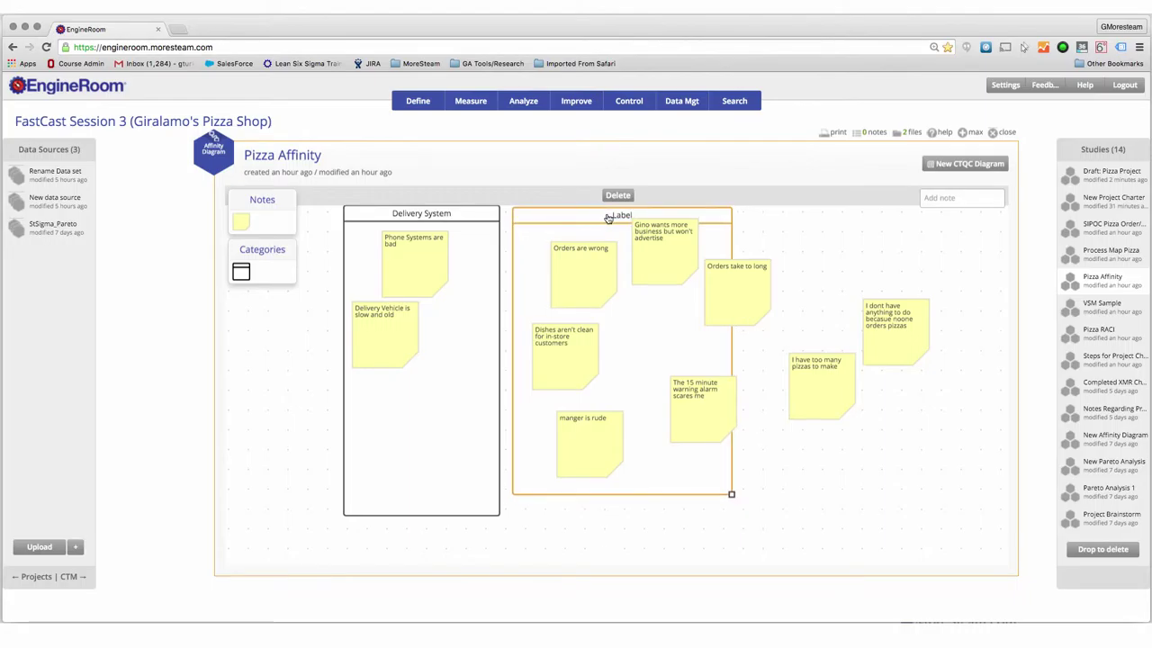
# - Label the second category box "Orders"
pyautogui.doubleClick(617, 216)
pyautogui.write('Orders')
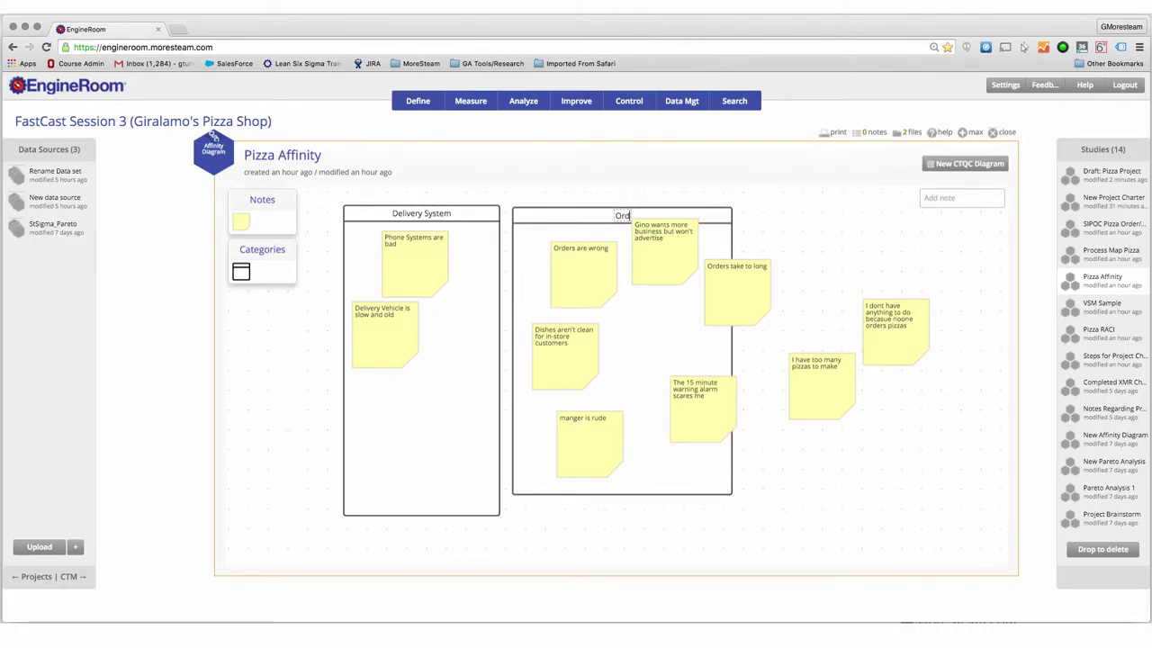
pyautogui.click(808, 243)
# - Rearrange the notes within the Orders category, bringing "Orders take to long" and "The 15 minute warning alarm scares me" fully inside
pyautogui.moveTo(754, 266); pyautogui.dragTo(680, 294)
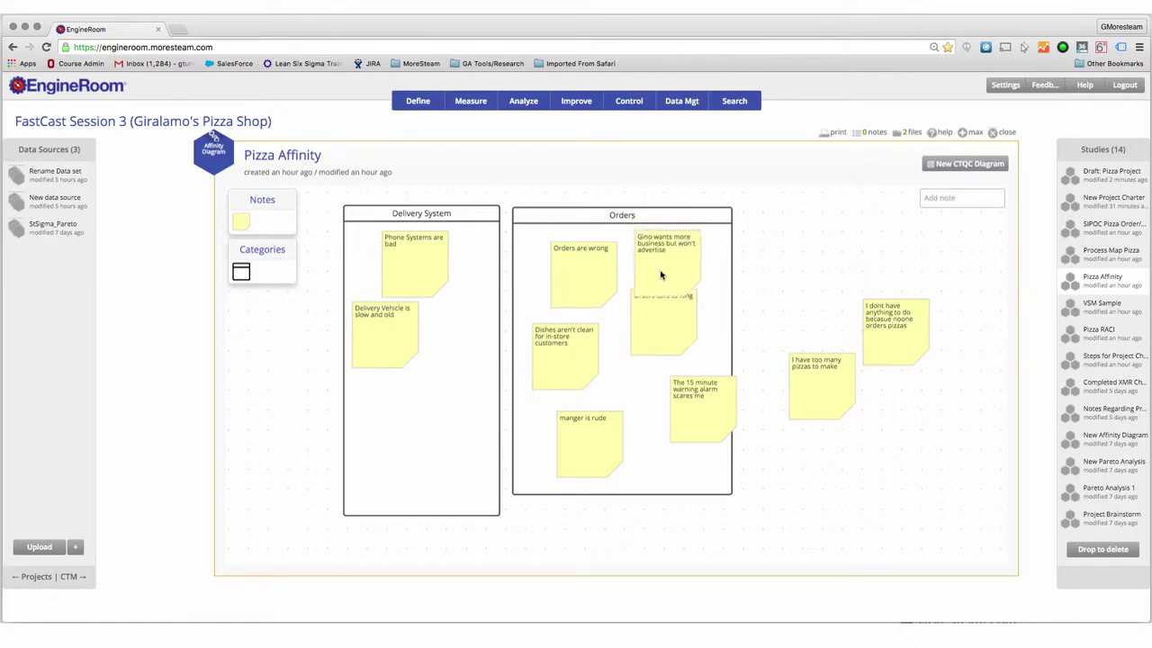
pyautogui.moveTo(579, 344); pyautogui.dragTo(580, 330)
pyautogui.moveTo(690, 386); pyautogui.dragTo(675, 427)
# - Move the "I dont have anything to do", "Phone Systems are bad" and "I have too many pizzas to make" notes into the Orders category
pyautogui.moveTo(891, 340); pyautogui.dragTo(605, 386)
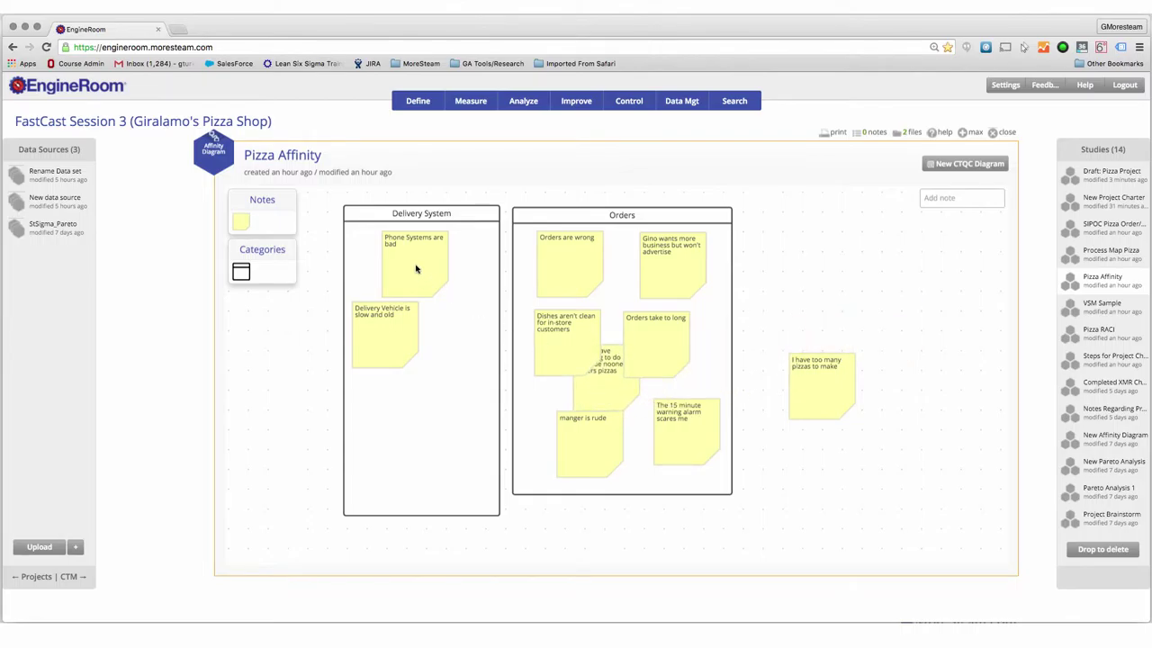
pyautogui.moveTo(416, 268); pyautogui.dragTo(632, 306)
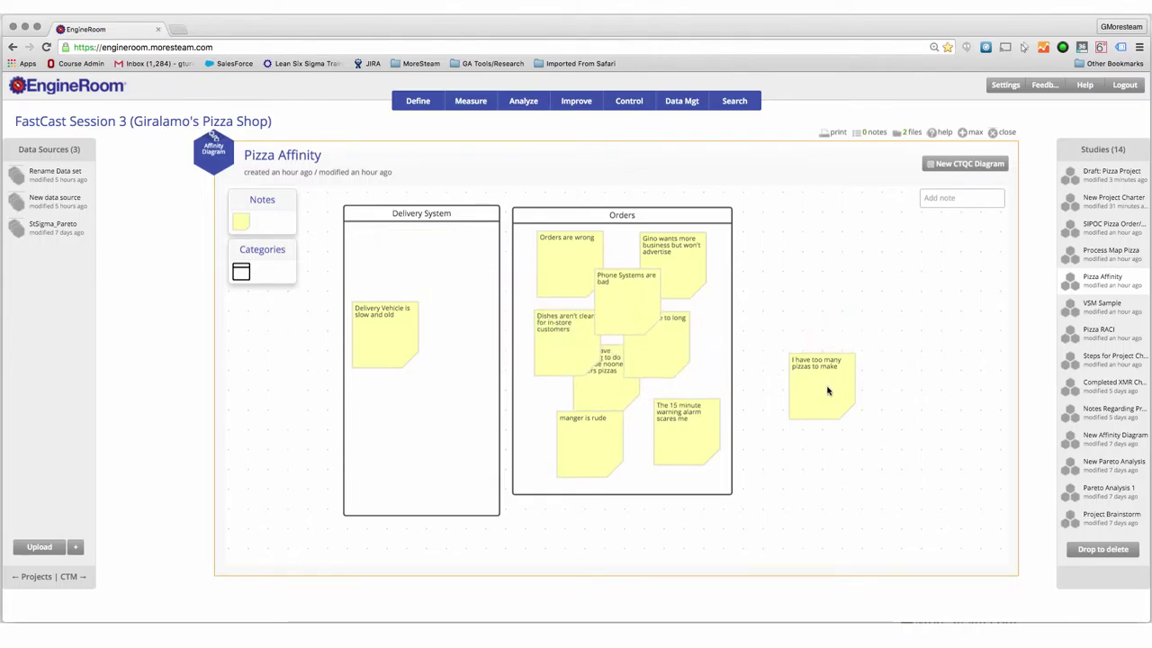
pyautogui.moveTo(827, 390); pyautogui.dragTo(664, 401)
# - Move the "Gino wants more business but won't advertise" and "manger is rude" notes into the Delivery System category
pyautogui.moveTo(671, 280); pyautogui.dragTo(442, 290)
pyautogui.moveTo(589, 456); pyautogui.dragTo(438, 402)
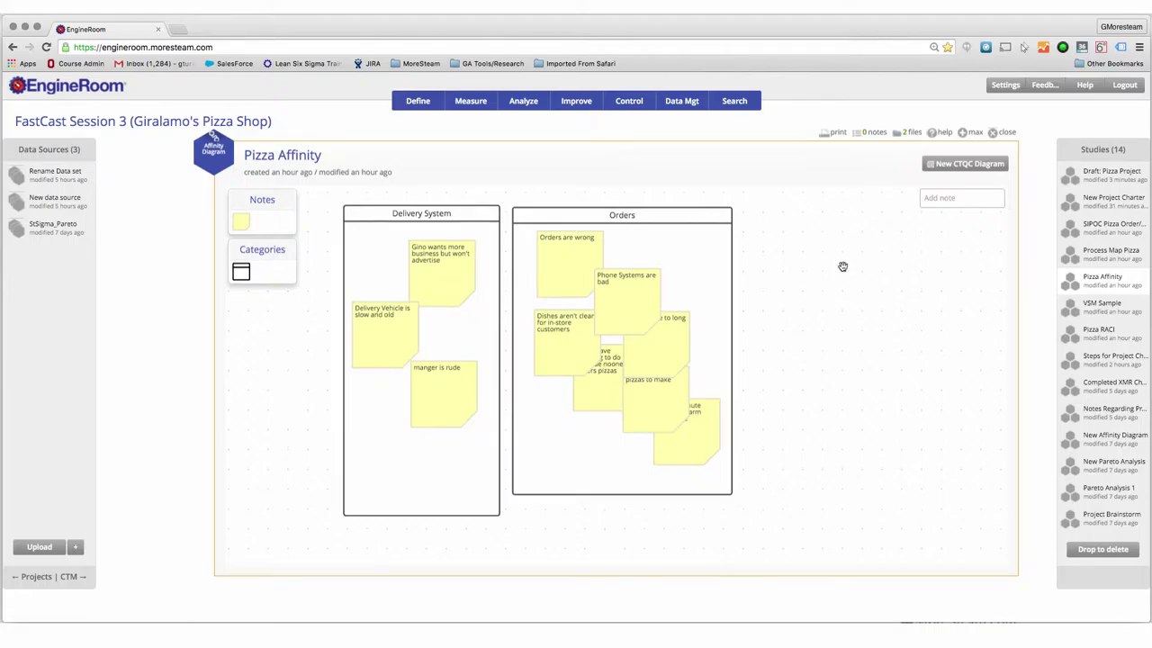
pyautogui.moveTo(883, 267); pyautogui.dragTo(736, 271)
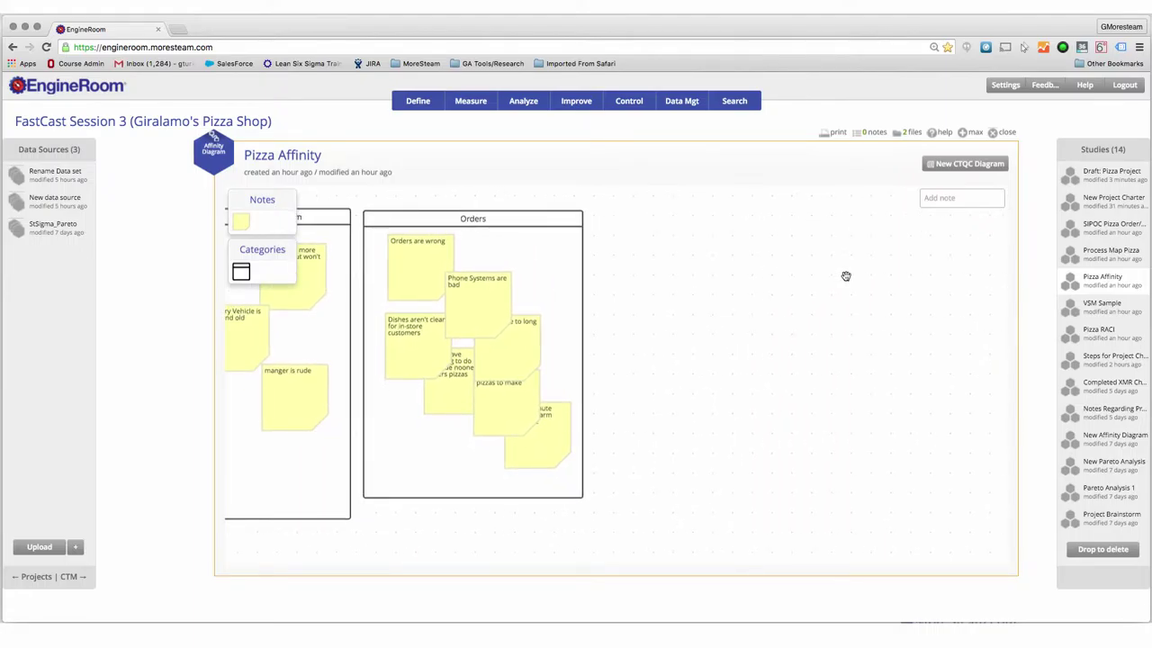
pyautogui.moveTo(846, 276); pyautogui.dragTo(707, 305)
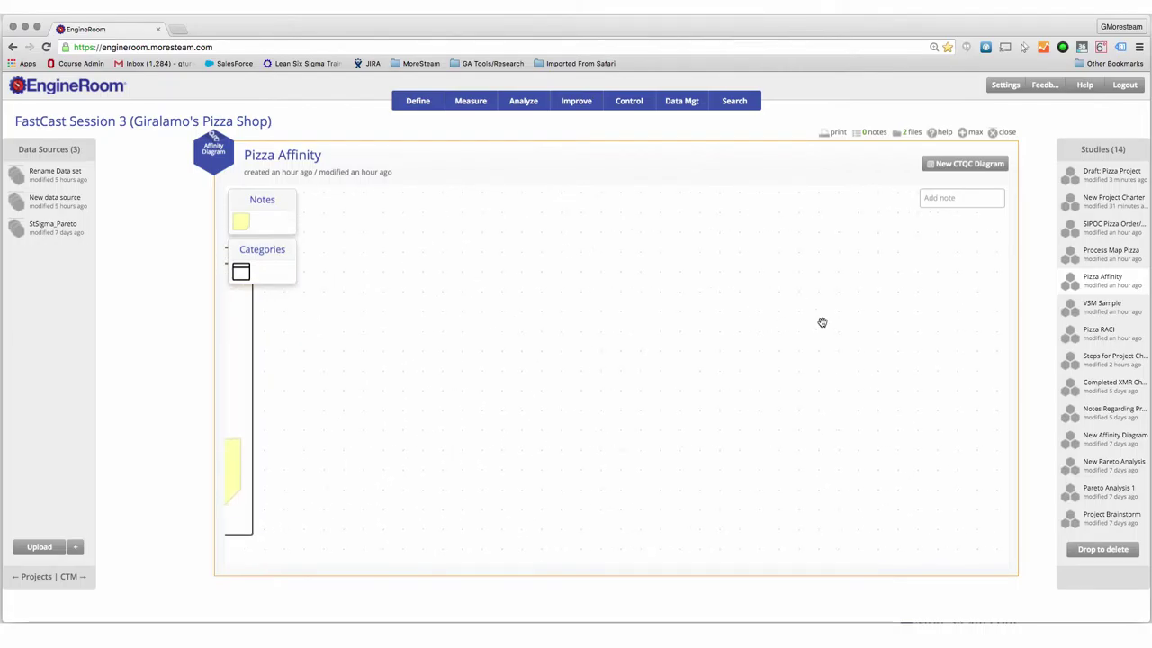
pyautogui.moveTo(821, 322); pyautogui.dragTo(789, 316)
pyautogui.moveTo(624, 321); pyautogui.dragTo(926, 316)
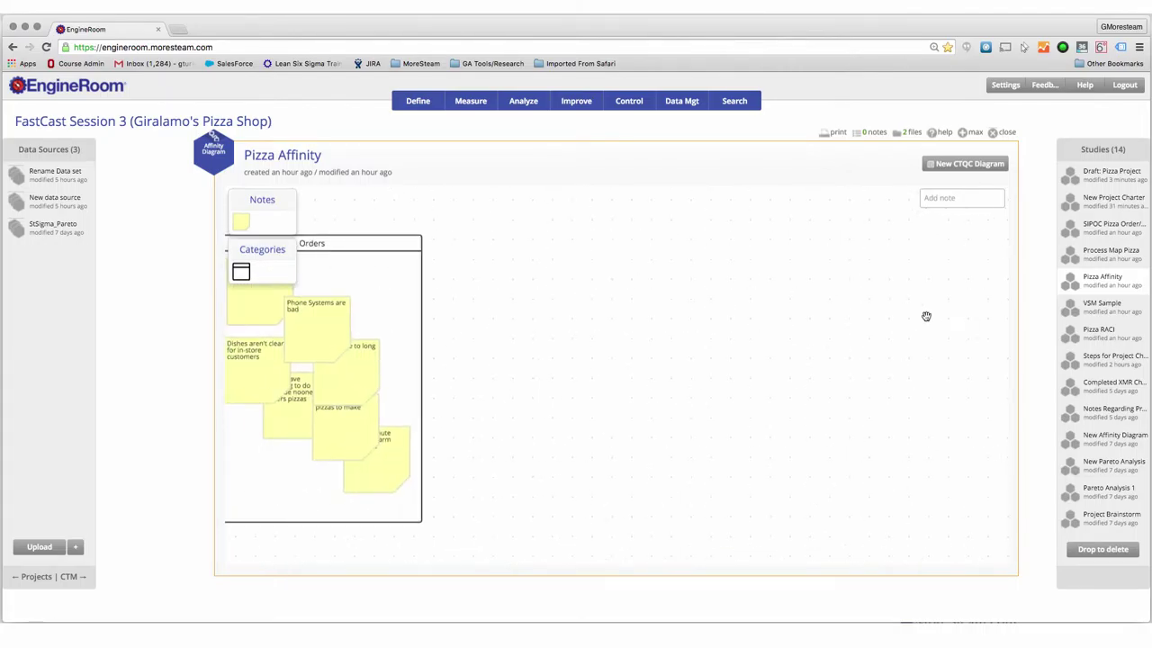
pyautogui.moveTo(668, 321); pyautogui.dragTo(891, 324)
pyautogui.moveTo(717, 321); pyautogui.dragTo(912, 322)
pyautogui.moveTo(789, 319); pyautogui.dragTo(845, 292)
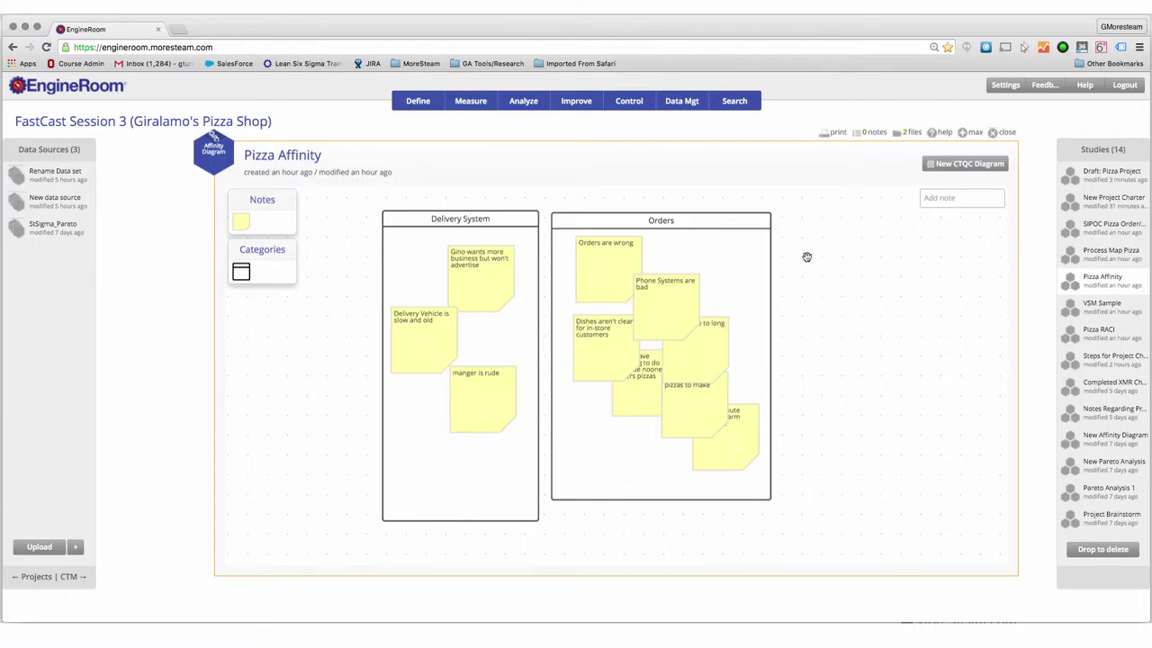
# - Create a CTQC diagram from the Pizza Affinity diagram, close the affinity diagram, and enlarge and reposition the new diagram's window
pyautogui.click(959, 167)
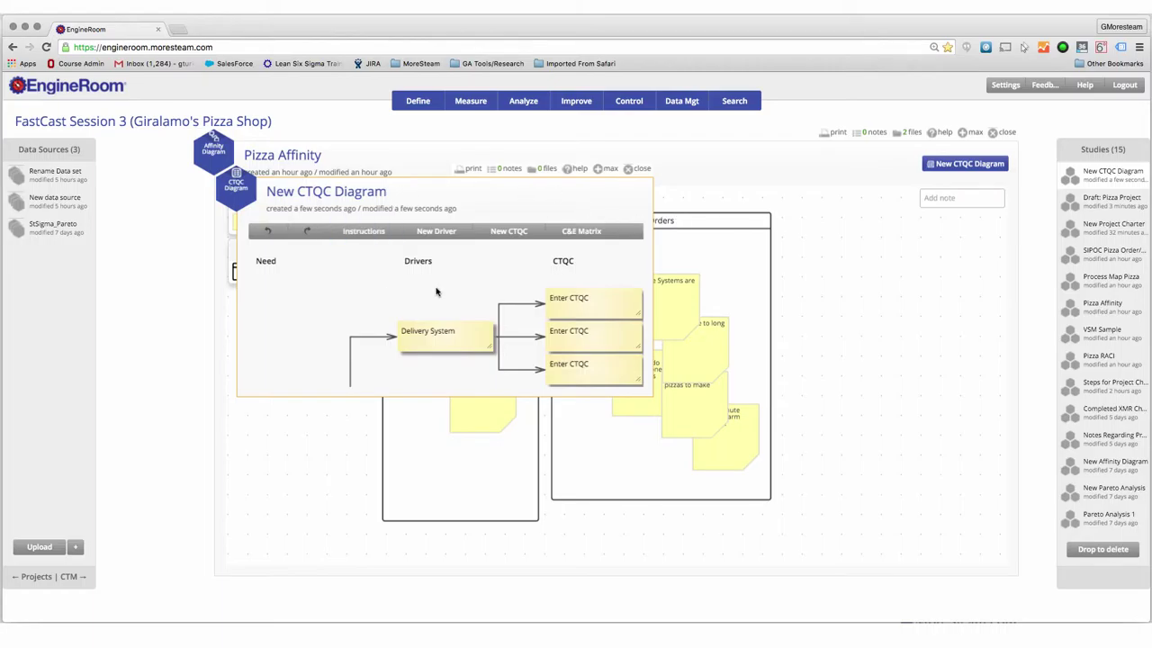
pyautogui.click(994, 135)
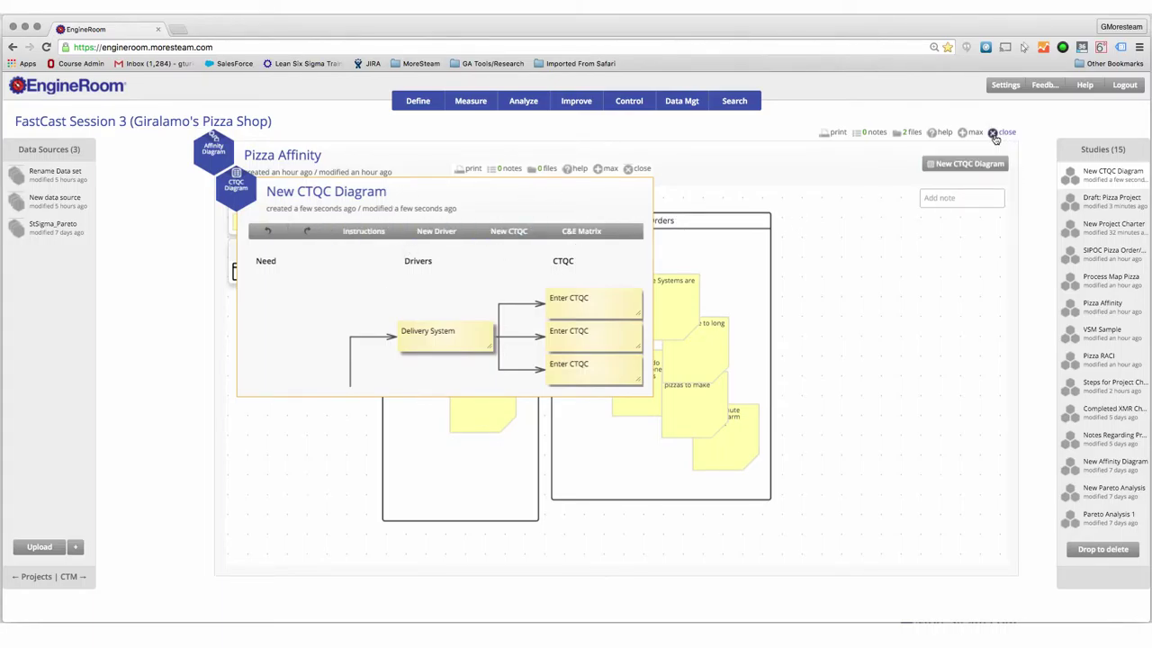
pyautogui.moveTo(223, 200); pyautogui.dragTo(220, 189)
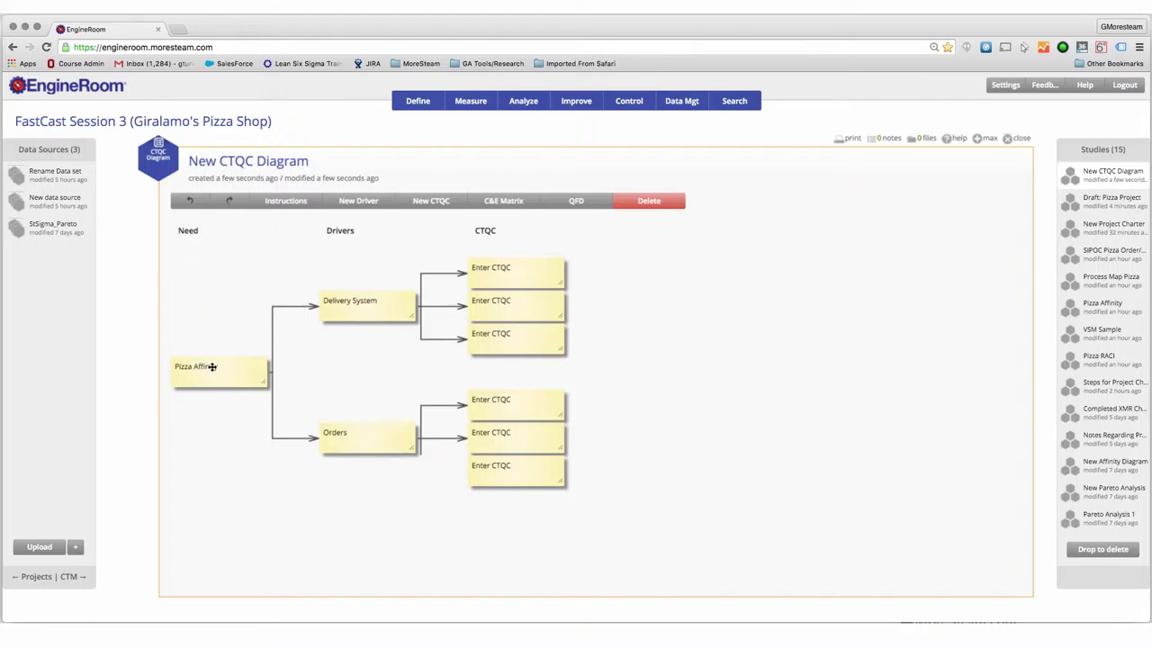
# - Clear the "Pizza Affinity" text from the Need box of the CTQC diagram
pyautogui.doubleClick(210, 367)
pyautogui.press('BackSpace')
pyautogui.press('BackSpace')
pyautogui.press('BackSpace')
pyautogui.press('BackSpace')
# - Add a new CTQC branching off the Delivery System driver's first CTQC box and another directly under the Delivery System driver
pyautogui.click(528, 276)
pyautogui.click(431, 201)
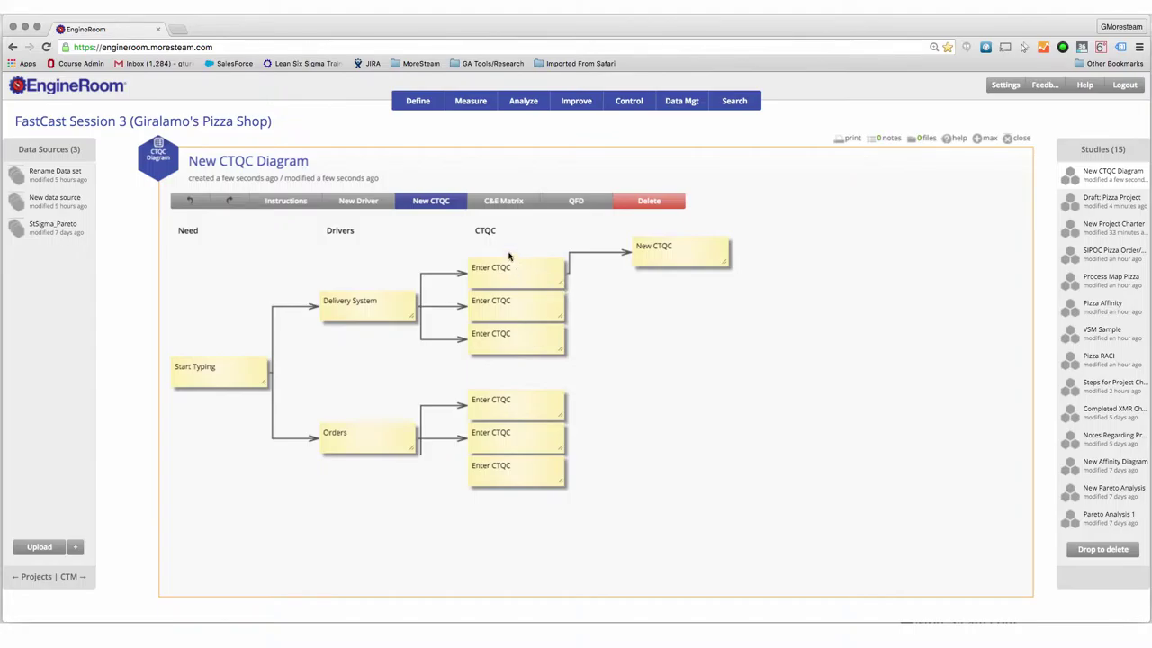
pyautogui.click(378, 308)
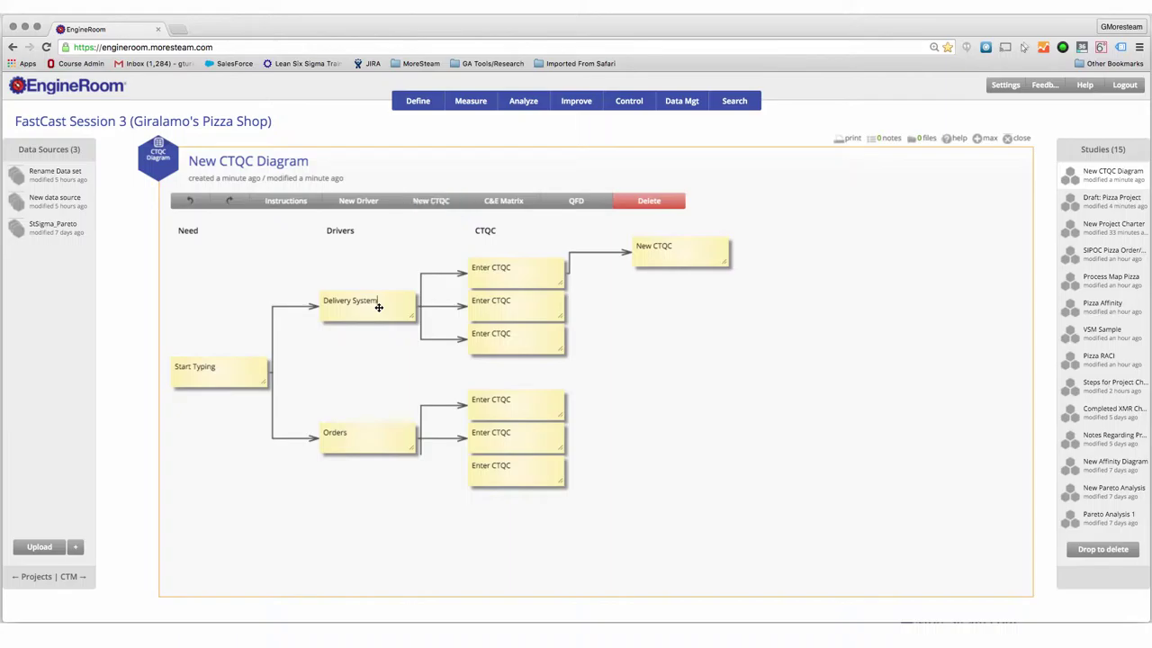
pyautogui.click(433, 203)
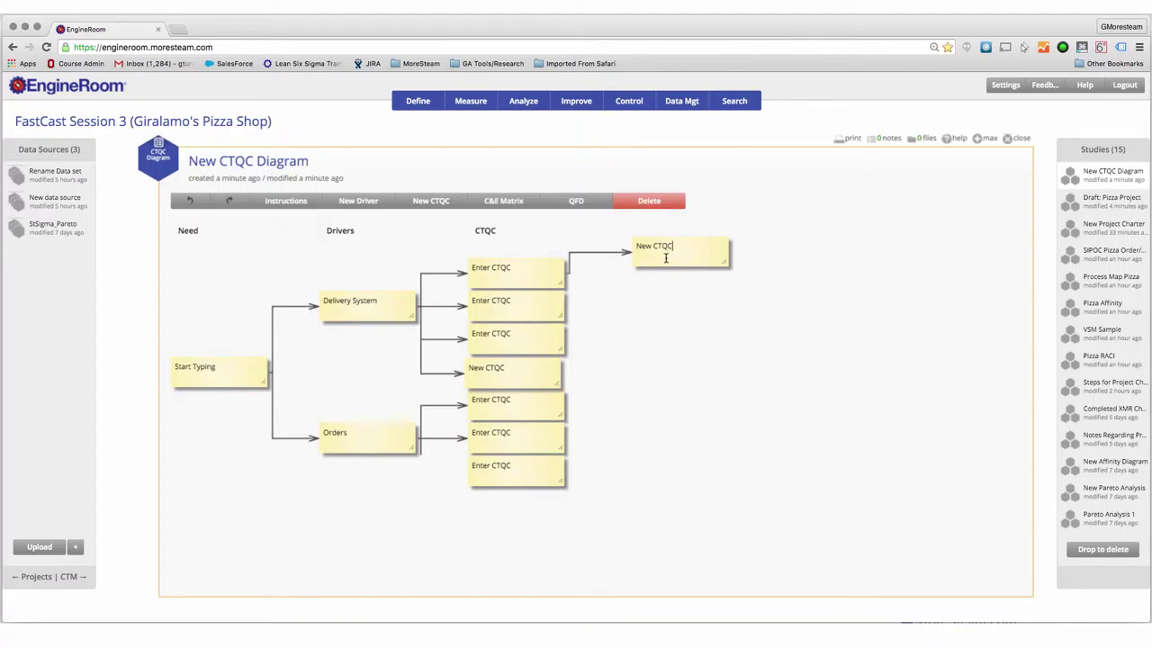
# - Delete the New CTQC box that branches off the first CTQC box and confirm the deletion
pyautogui.click(656, 202)
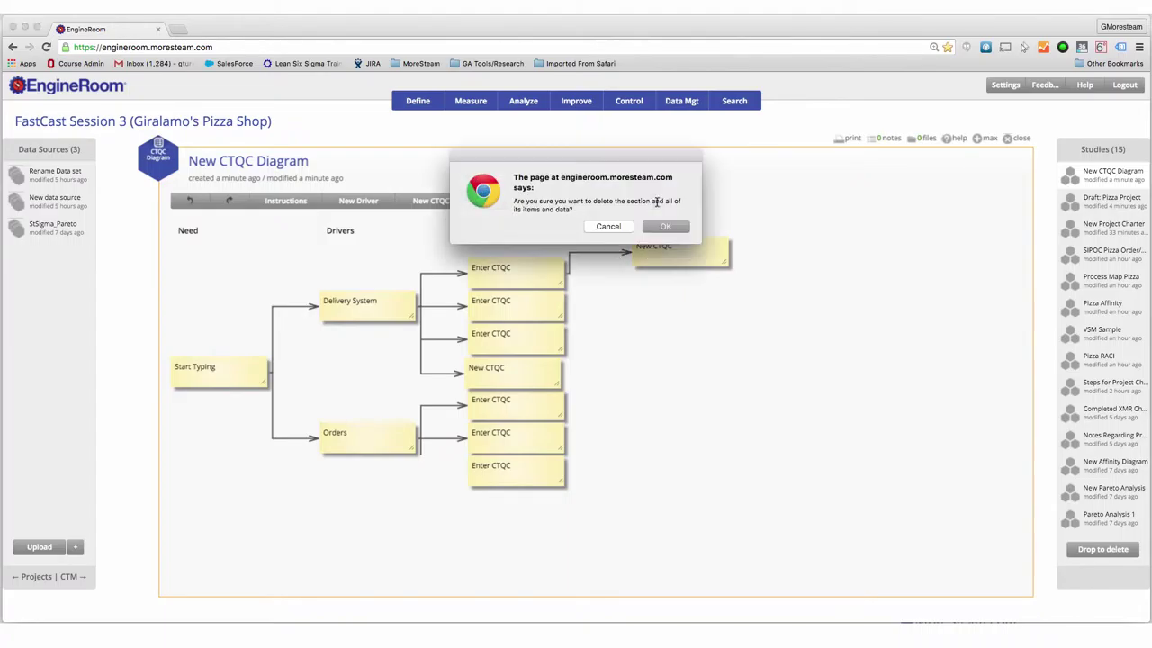
pyautogui.click(661, 229)
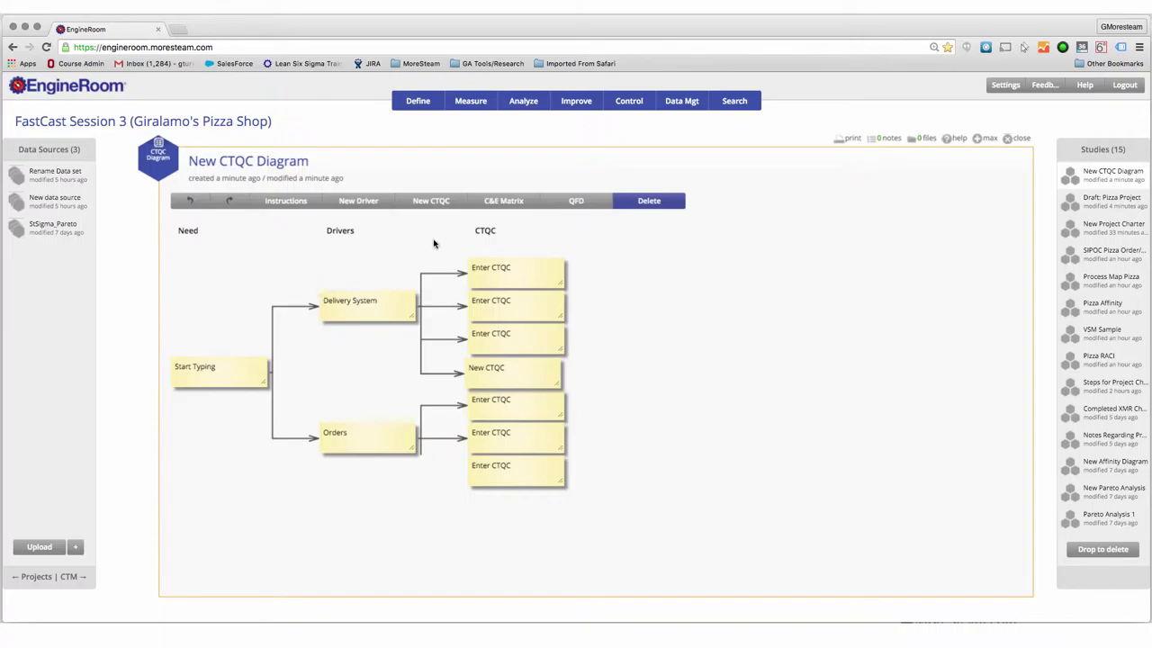
# - Fill the Delivery System driver's four CTQC boxes with the placeholder texts "asdfasdf", "asdfasdf", "asdfasfd" and "asdfasdf"
pyautogui.click(500, 268)
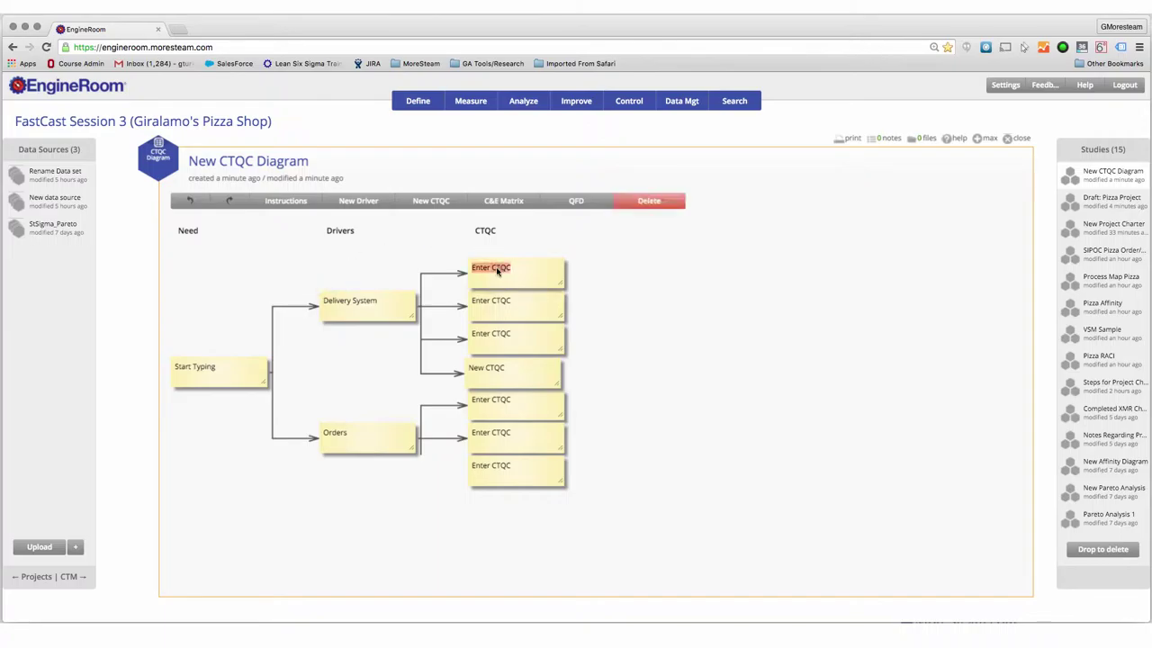
pyautogui.write('asdfasdf')
pyautogui.click(507, 299)
pyautogui.write('asdfasdf')
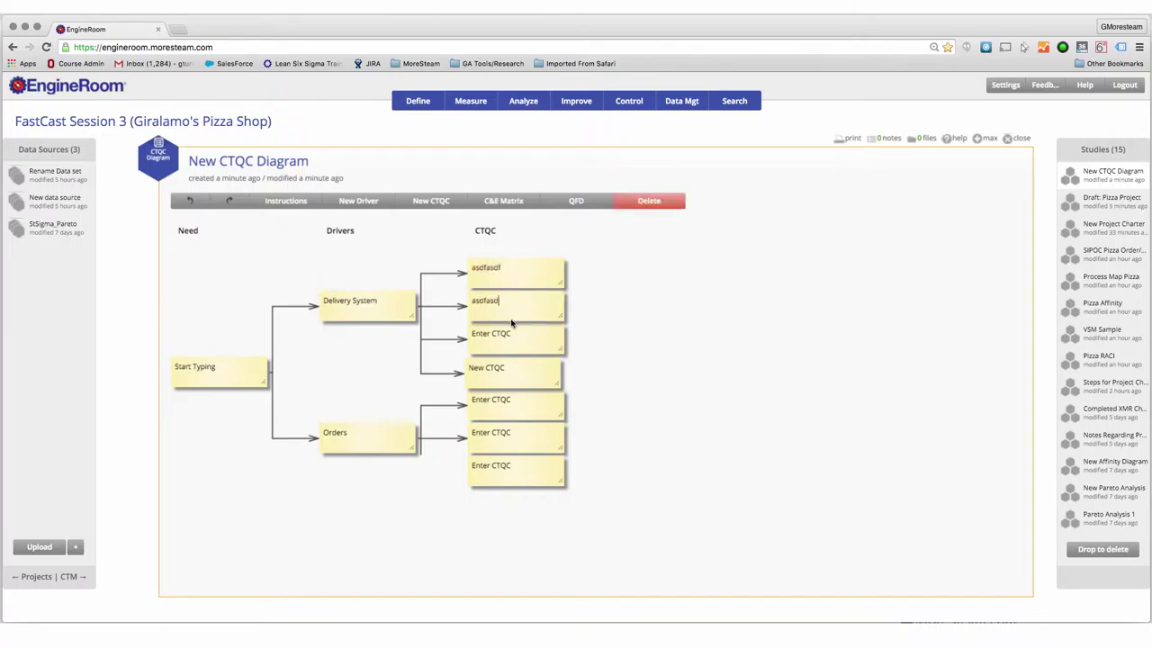
pyautogui.click(510, 333)
pyautogui.write('asdfasfd')
pyautogui.click(498, 367)
pyautogui.write('asdfasdf')
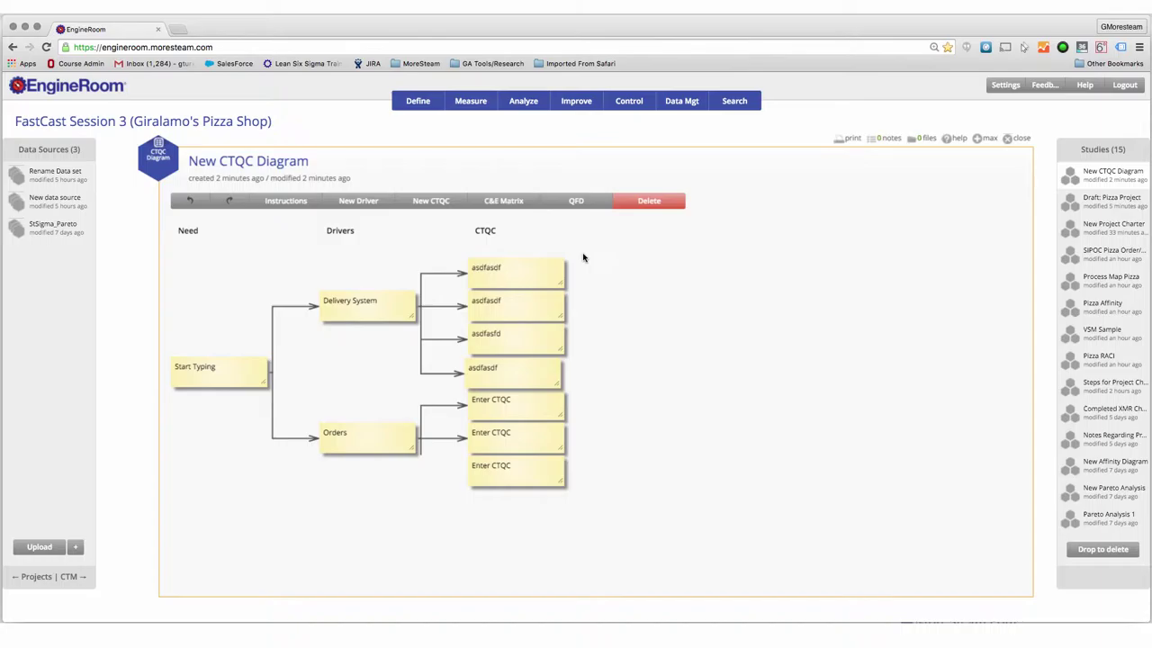
# - Create a Cause and Effect Matrix from the CTQC diagram and enlarge its window to show all ten process inputs
pyautogui.click(502, 201)
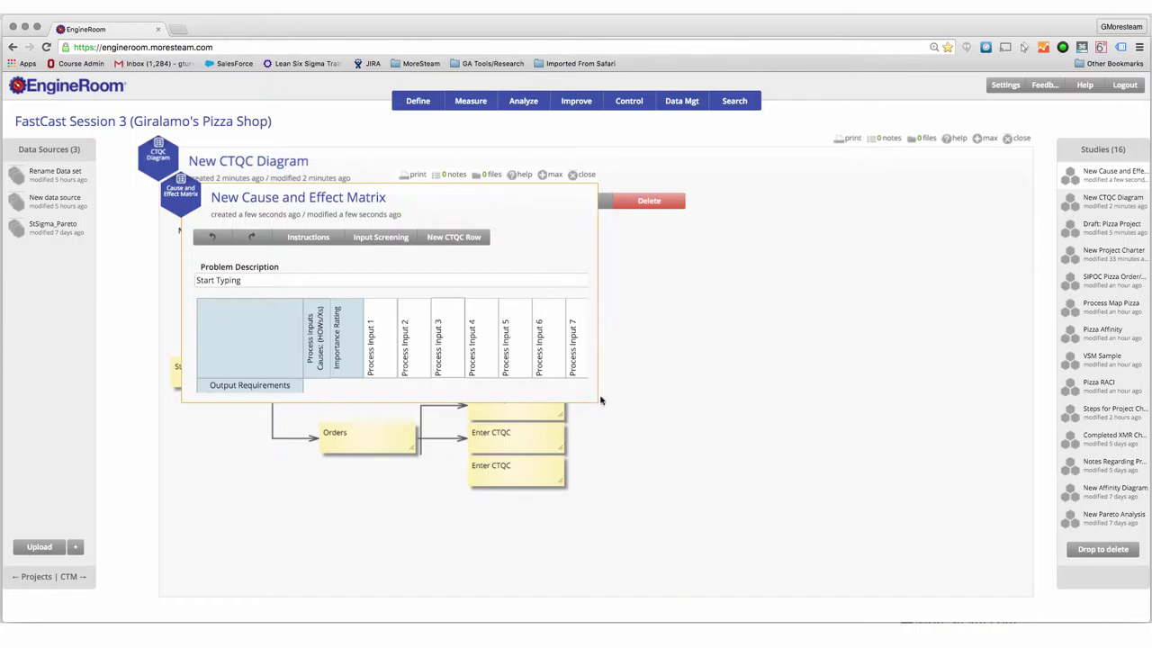
pyautogui.moveTo(594, 399); pyautogui.dragTo(945, 552)
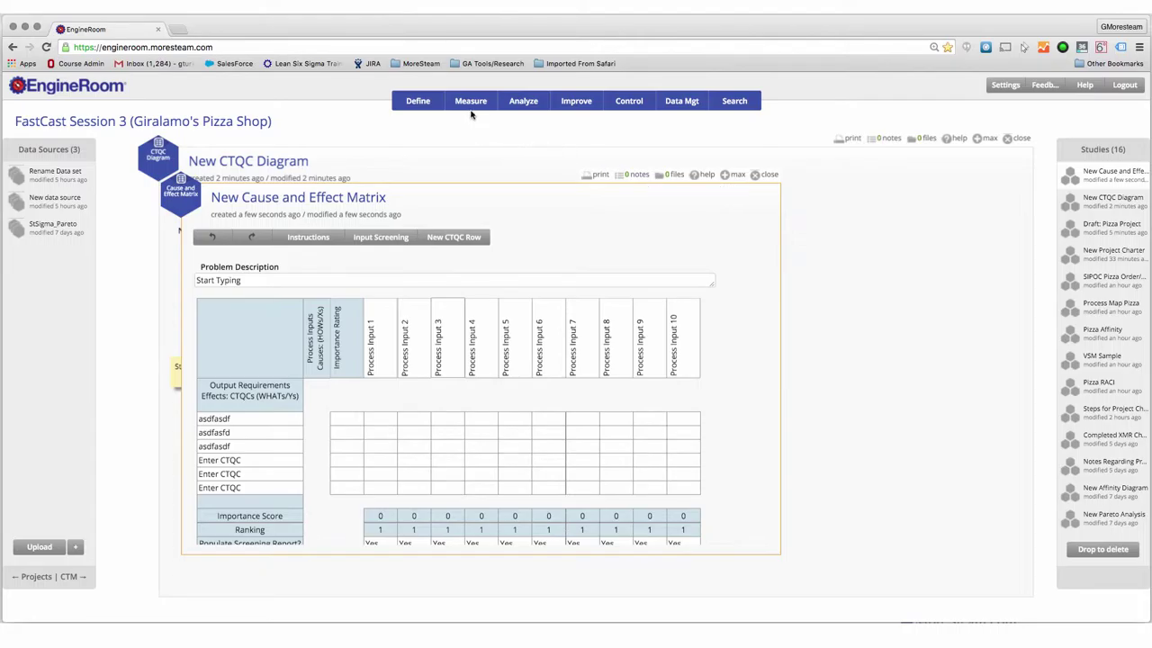
# - Close the Cause and Effect Matrix and the CTQC diagram, and open the Process Map Pizza study
pyautogui.click(755, 174)
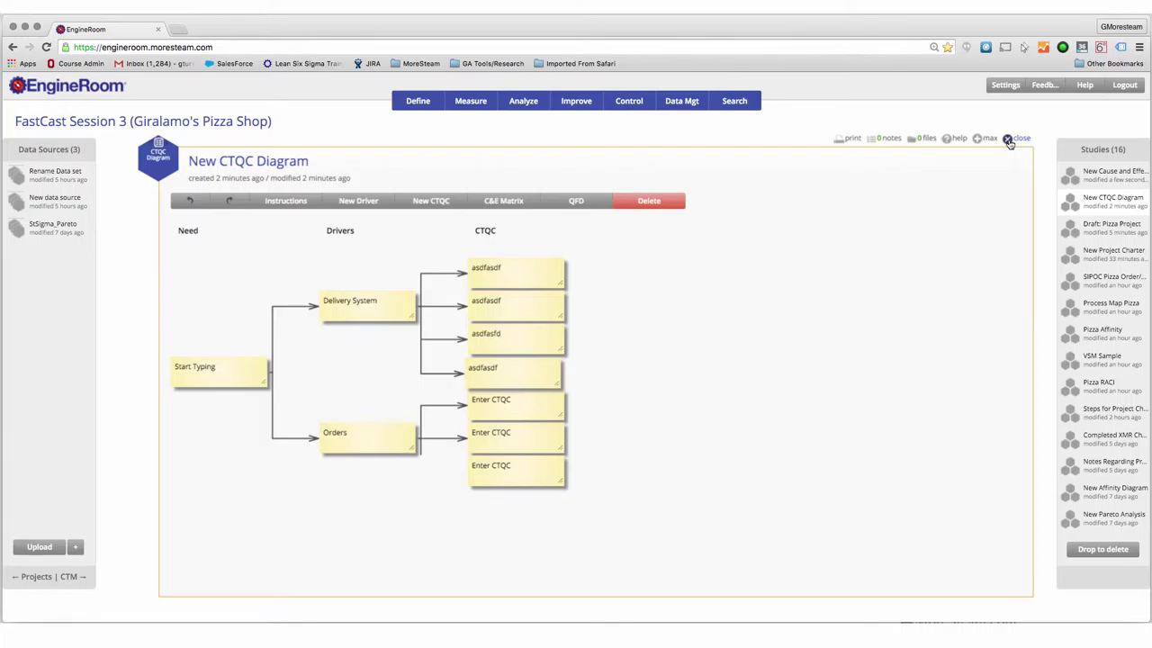
pyautogui.click(1008, 140)
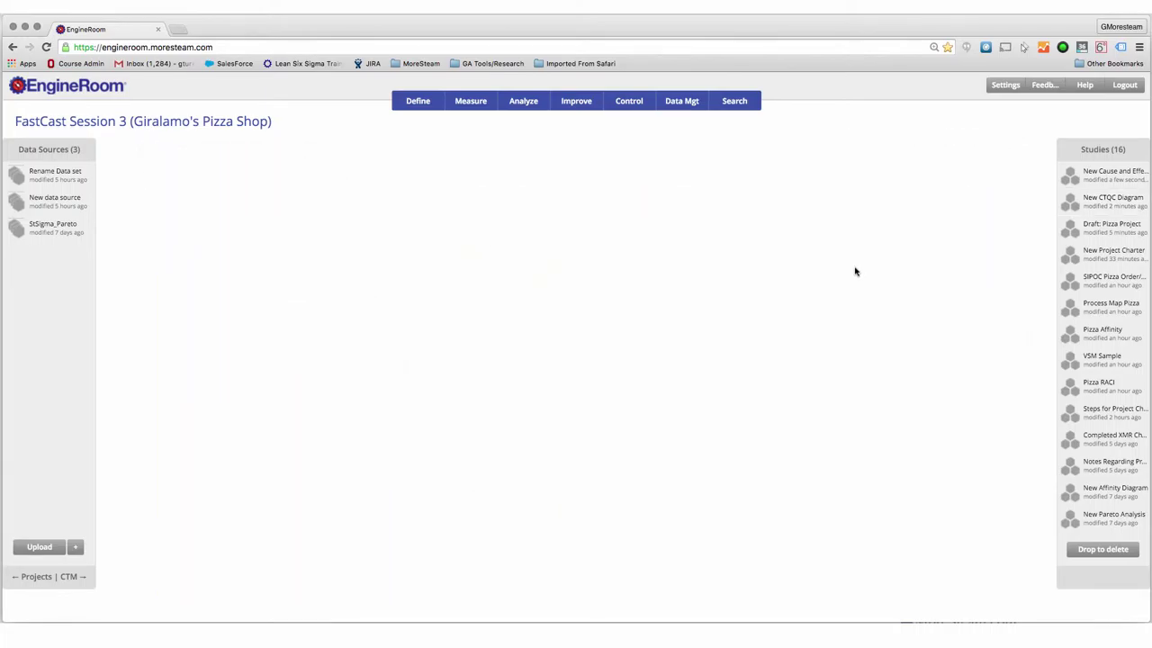
pyautogui.click(1100, 313)
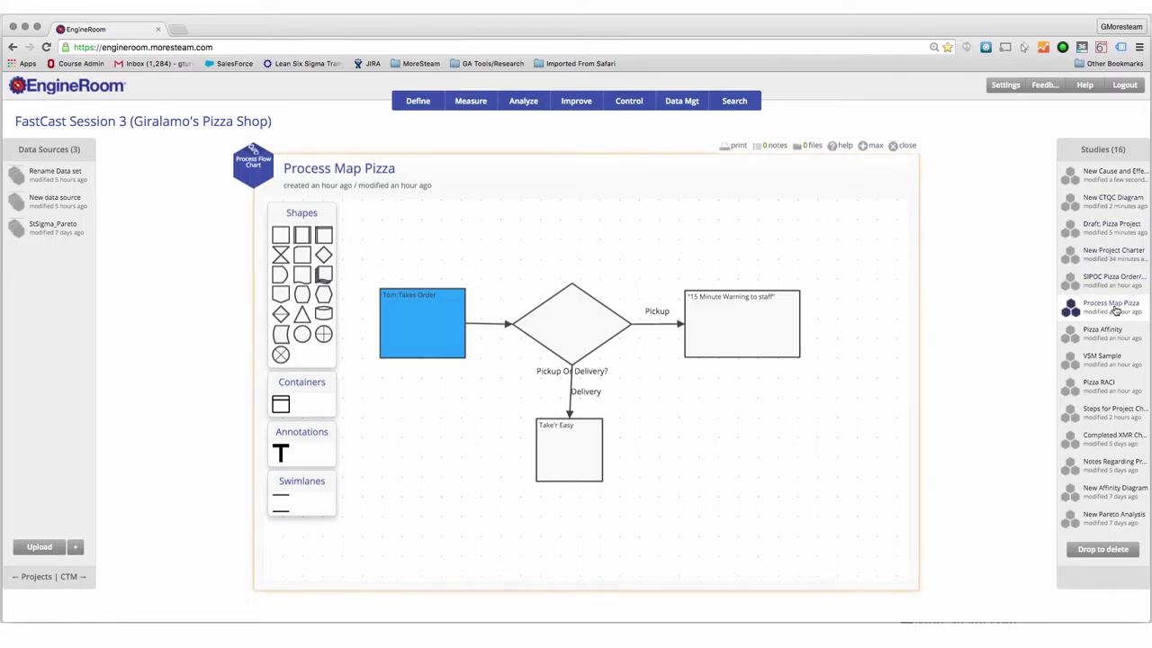
# - Reposition and widen the Process Map Pizza window, and shift the Take'r Easy box slightly down and to the left
pyautogui.moveTo(262, 177); pyautogui.dragTo(192, 165)
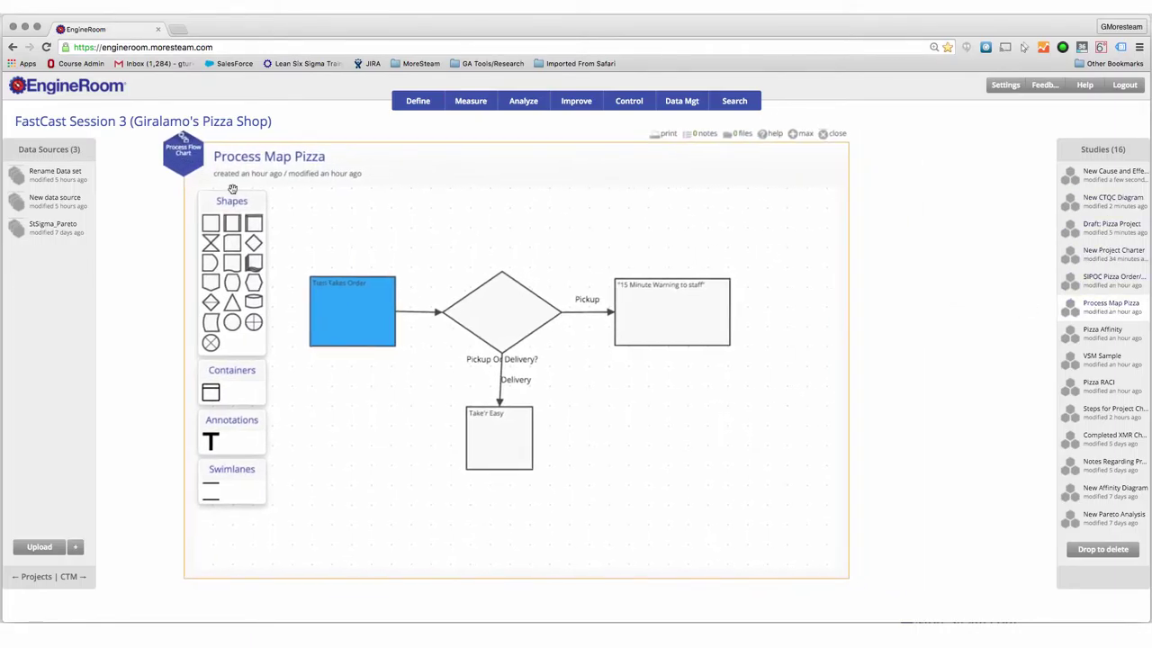
pyautogui.moveTo(848, 578); pyautogui.dragTo(1040, 592)
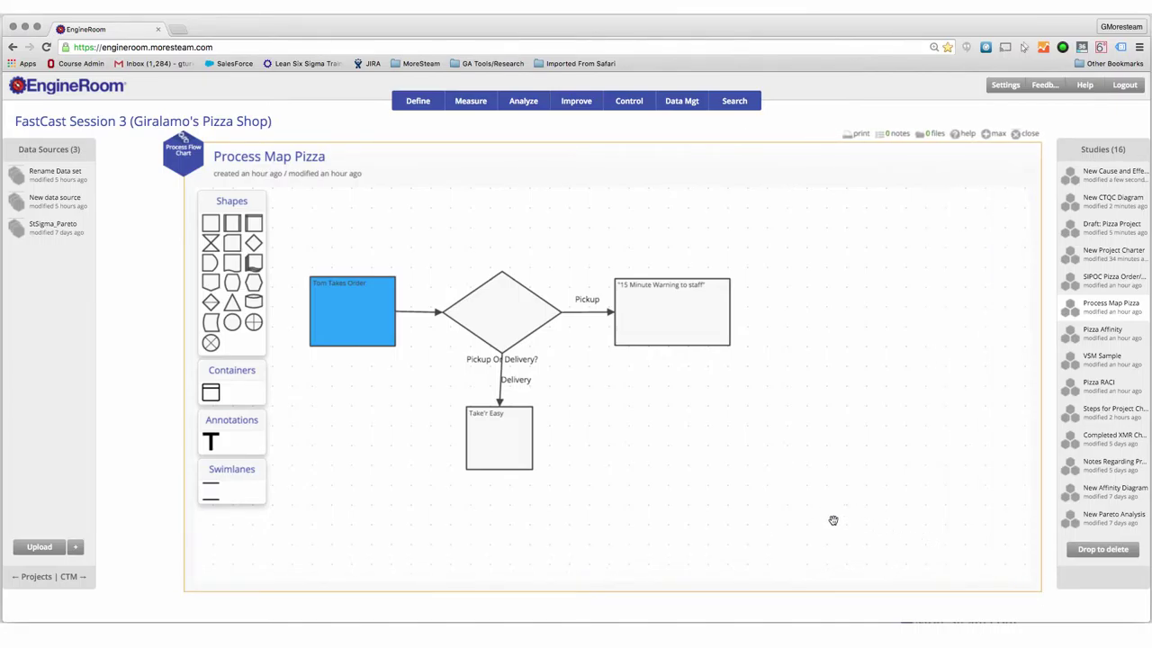
pyautogui.moveTo(513, 472)
pyautogui.mouseDown()
pyautogui.moveTo(509, 482)
pyautogui.moveTo(492, 473)
pyautogui.mouseUp()
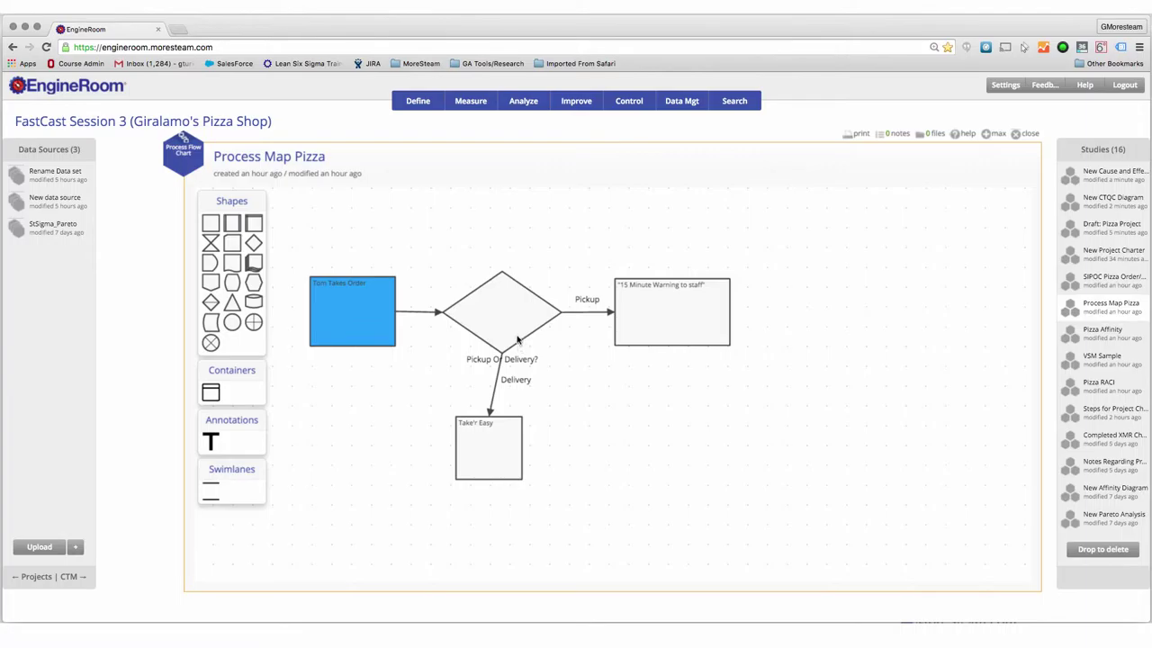
# - Add an enlarged rectangle to the right of the "15 Minute Warning to staff" box and connect that box to it
pyautogui.click(686, 309)
pyautogui.moveTo(213, 225); pyautogui.dragTo(816, 297)
pyautogui.click(835, 319)
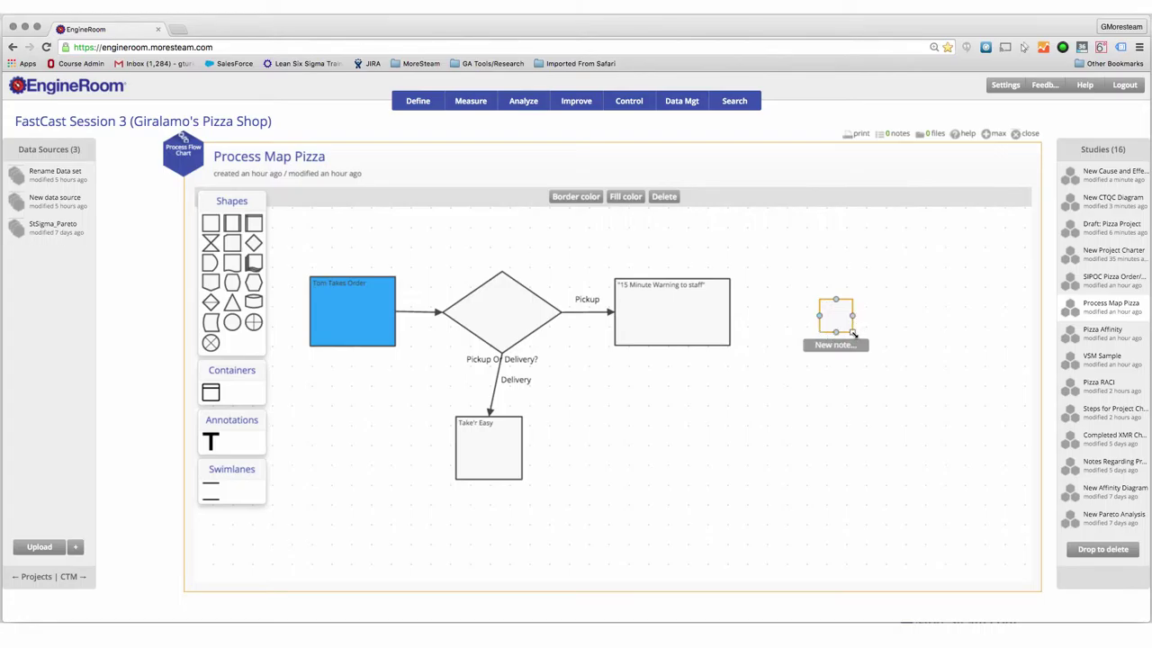
pyautogui.moveTo(852, 332); pyautogui.dragTo(930, 389)
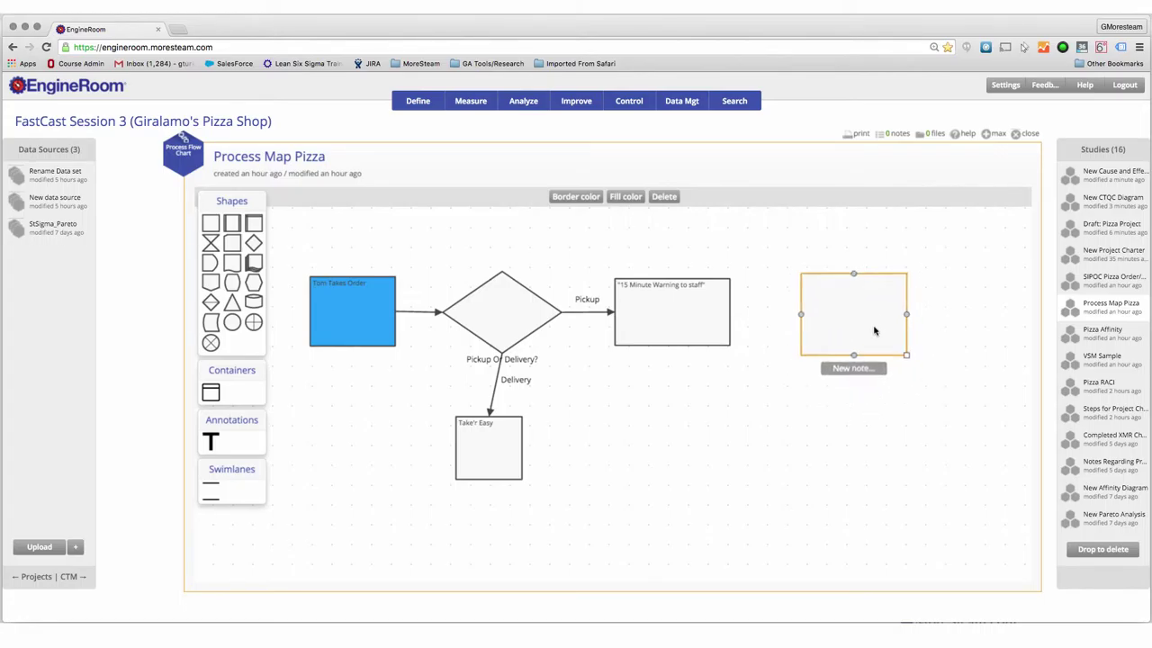
pyautogui.click(721, 317)
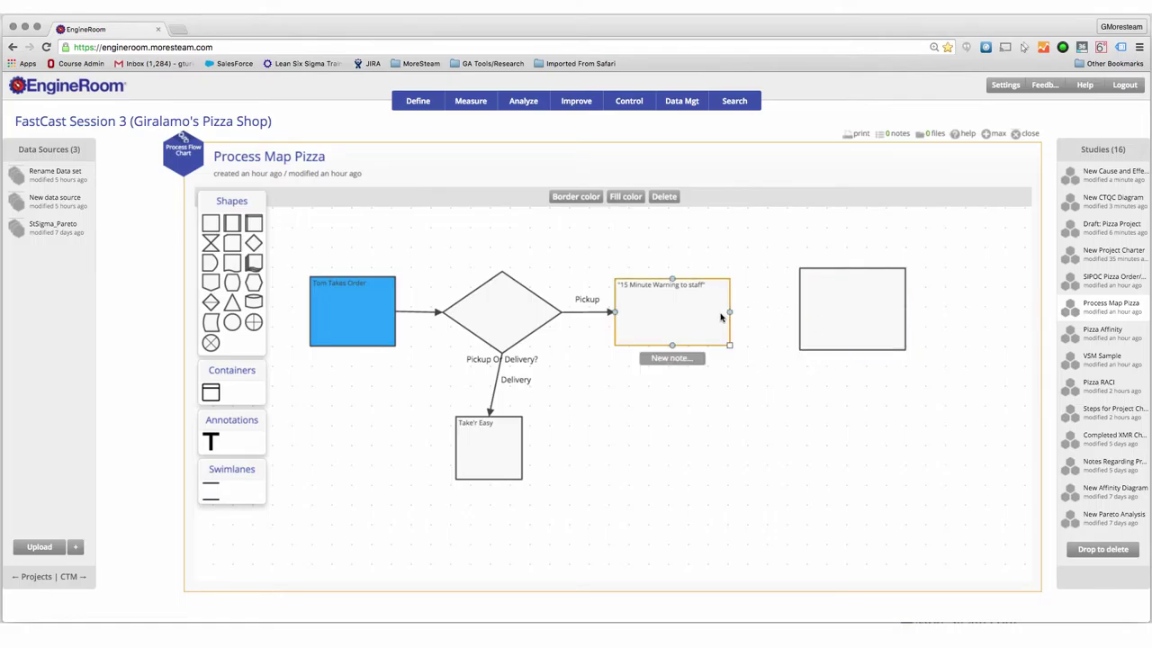
pyautogui.moveTo(730, 314); pyautogui.dragTo(821, 319)
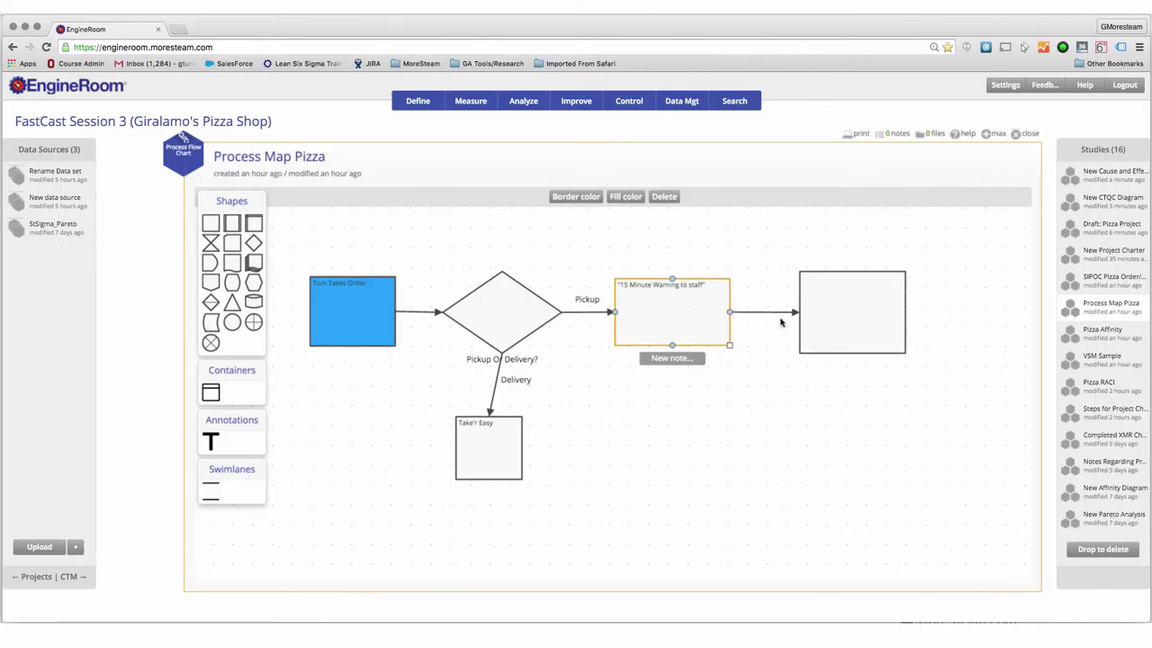
# - Enter "typing in box" inside the new rectangle and the note "type below" beneath it, and move the Take'r Easy box back under the diamond
pyautogui.click(846, 316)
pyautogui.click(846, 316)
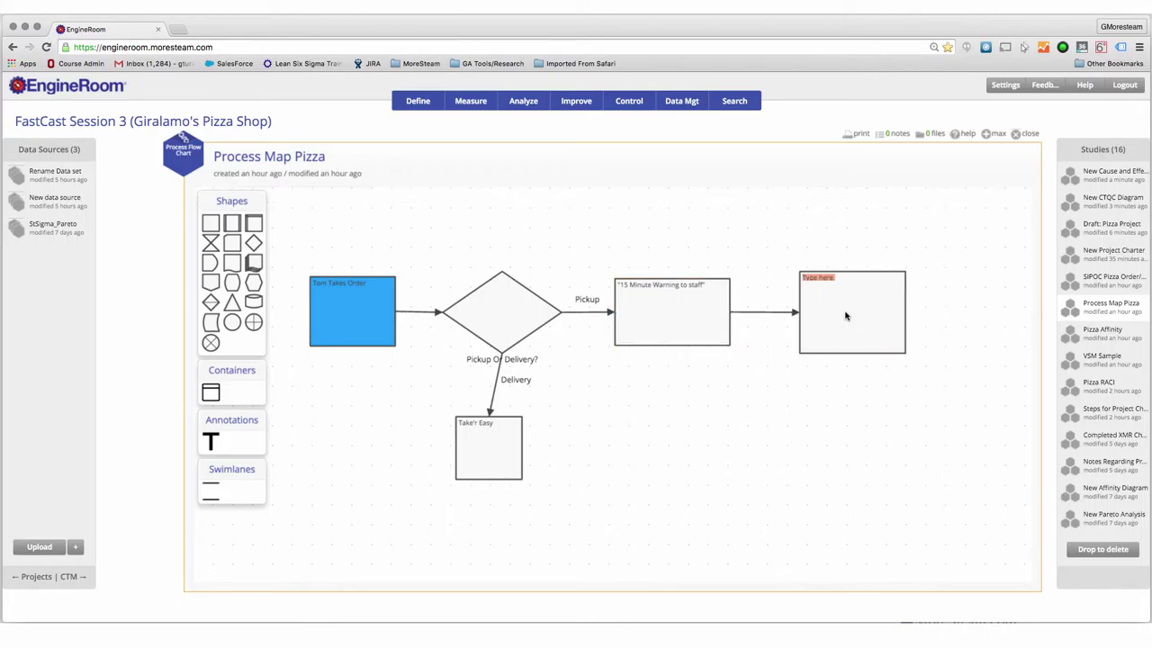
pyautogui.write('Sal')
pyautogui.click(864, 338)
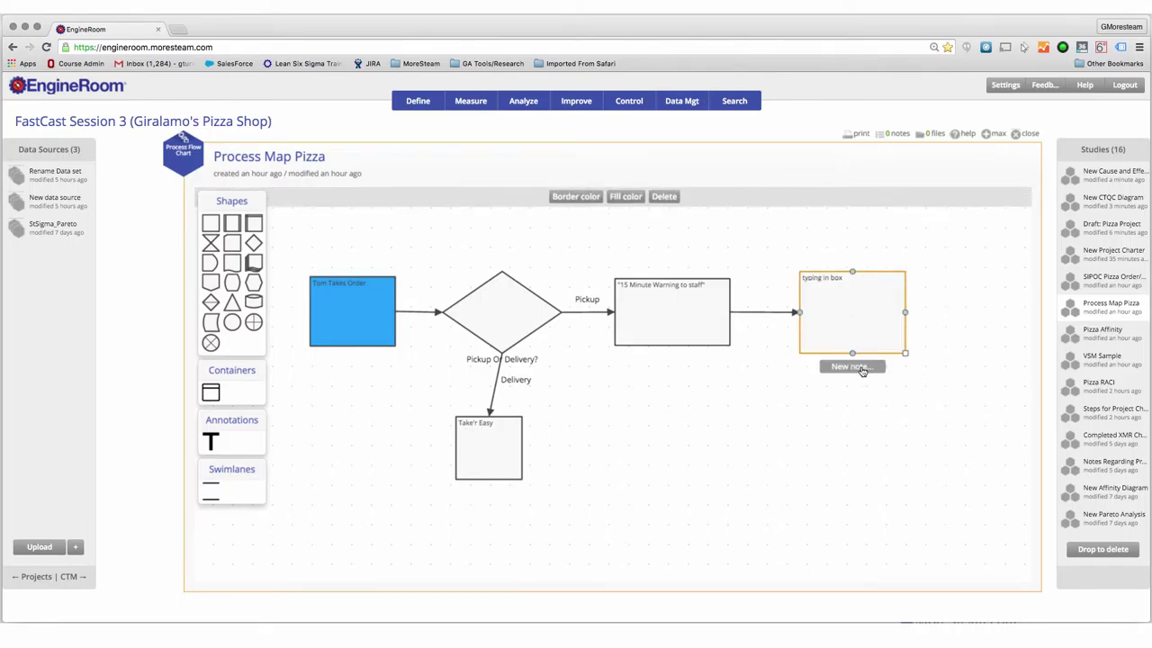
pyautogui.click(859, 367)
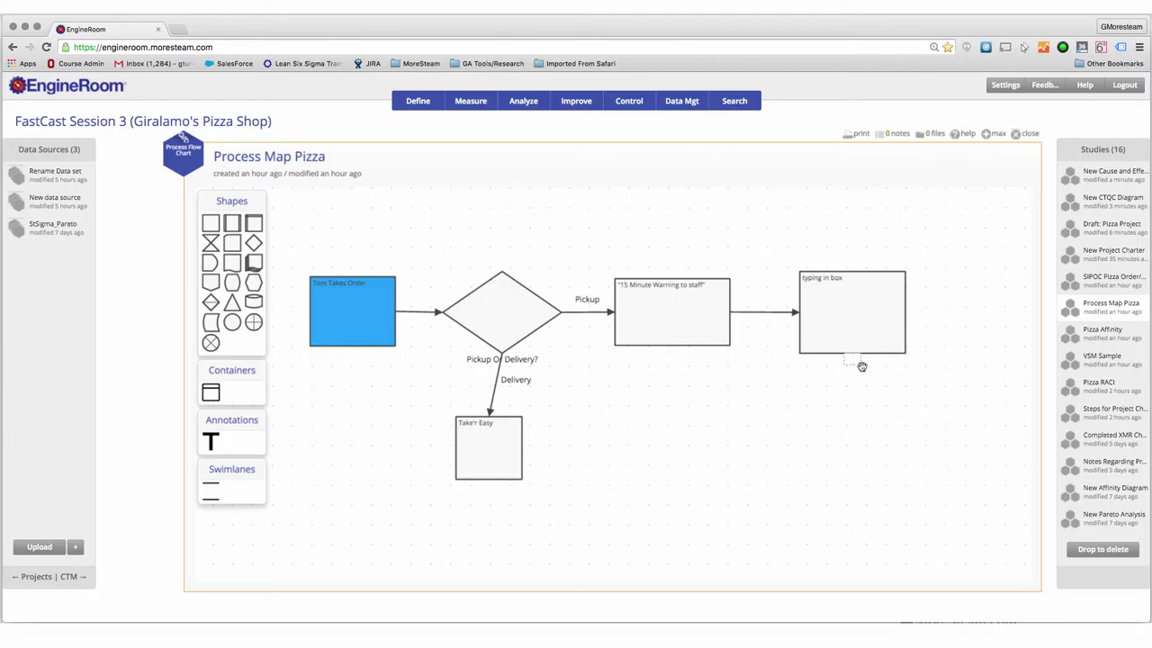
pyautogui.write('type below')
pyautogui.click(825, 396)
pyautogui.moveTo(480, 448); pyautogui.dragTo(495, 456)
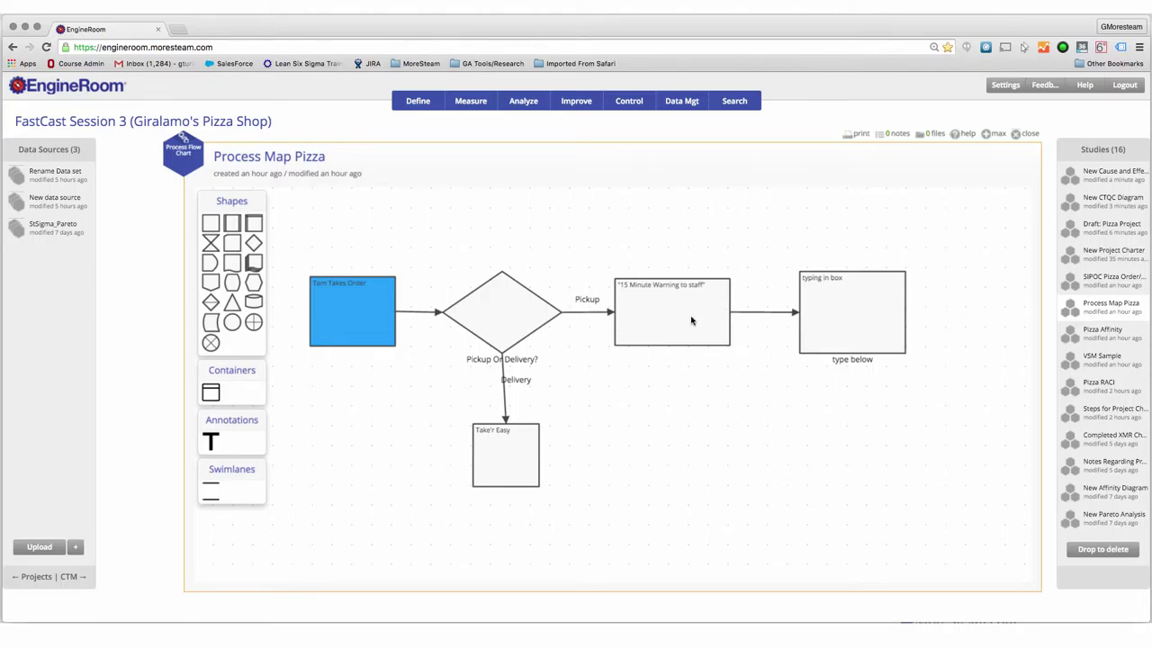
# - Change the border color of the "typing in box" rectangle to purple-blue
pyautogui.click(835, 315)
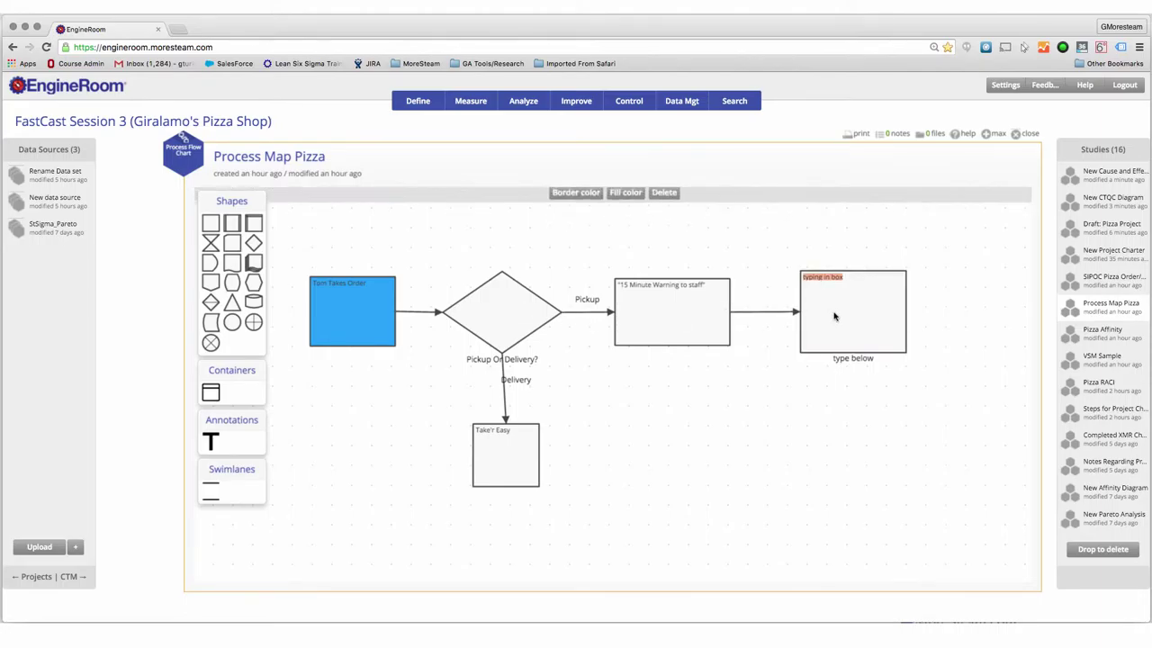
pyautogui.click(834, 316)
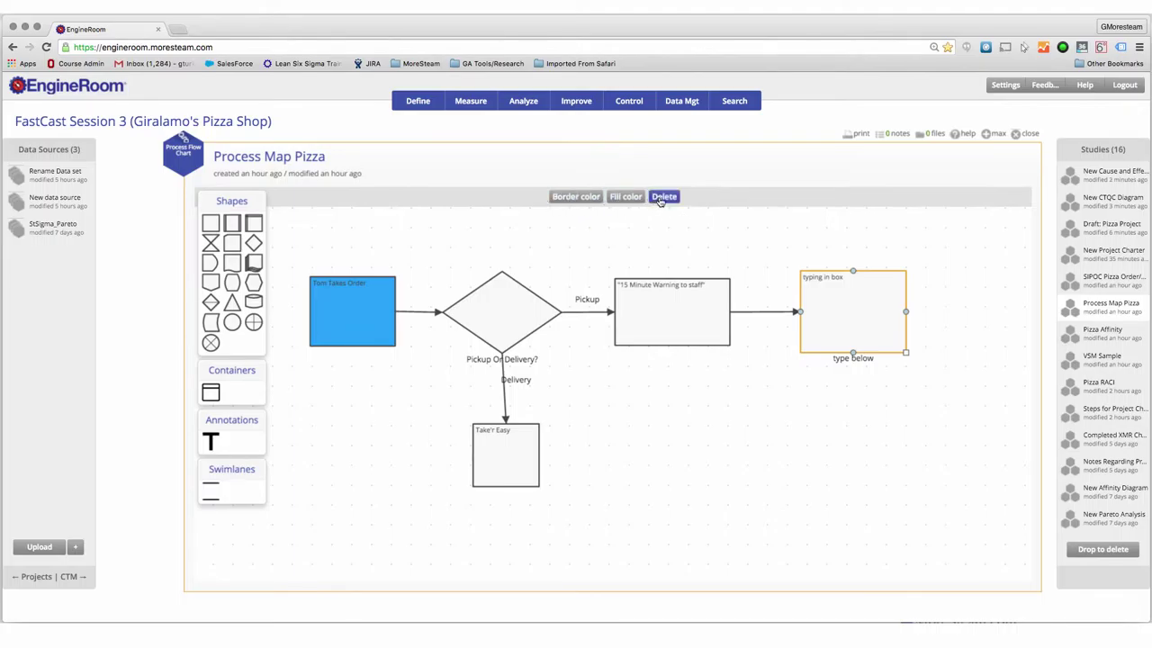
pyautogui.click(580, 198)
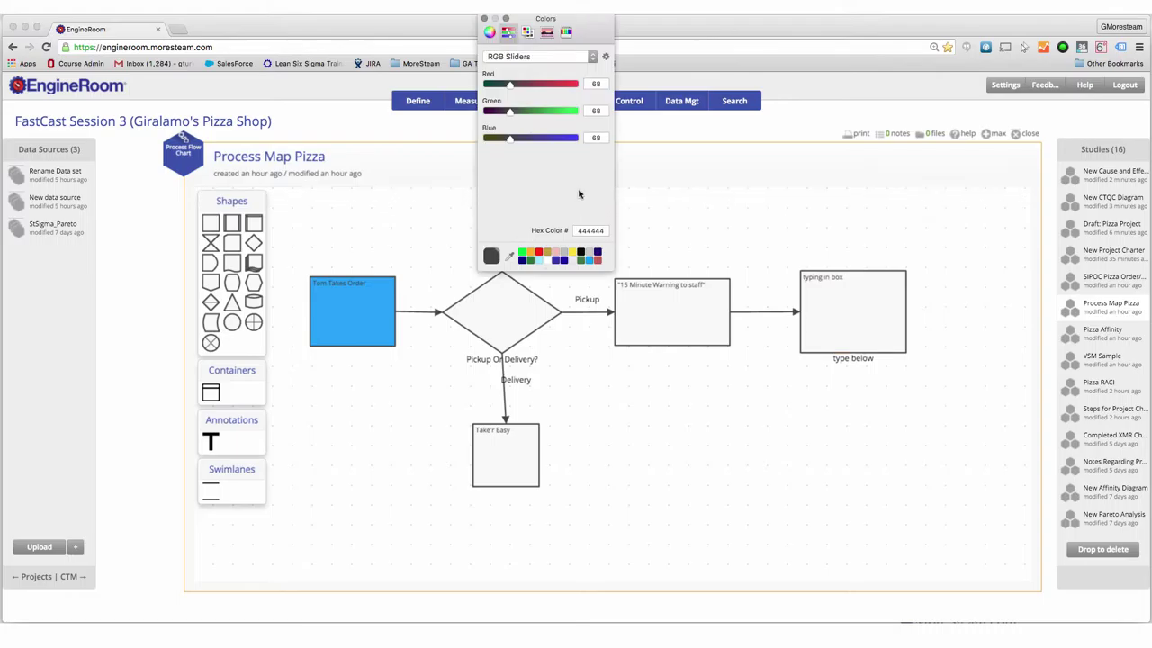
pyautogui.click(559, 261)
pyautogui.click(485, 18)
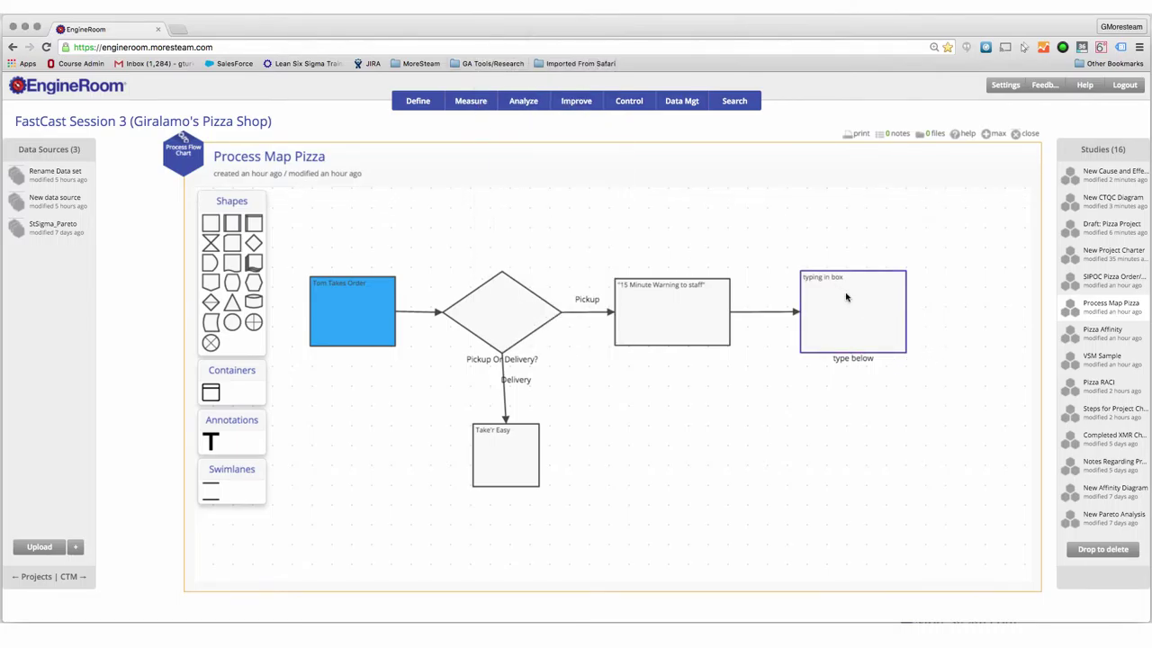
# - Fill the "typing in box" rectangle with light blue, hex color 26A2F9
pyautogui.click(843, 316)
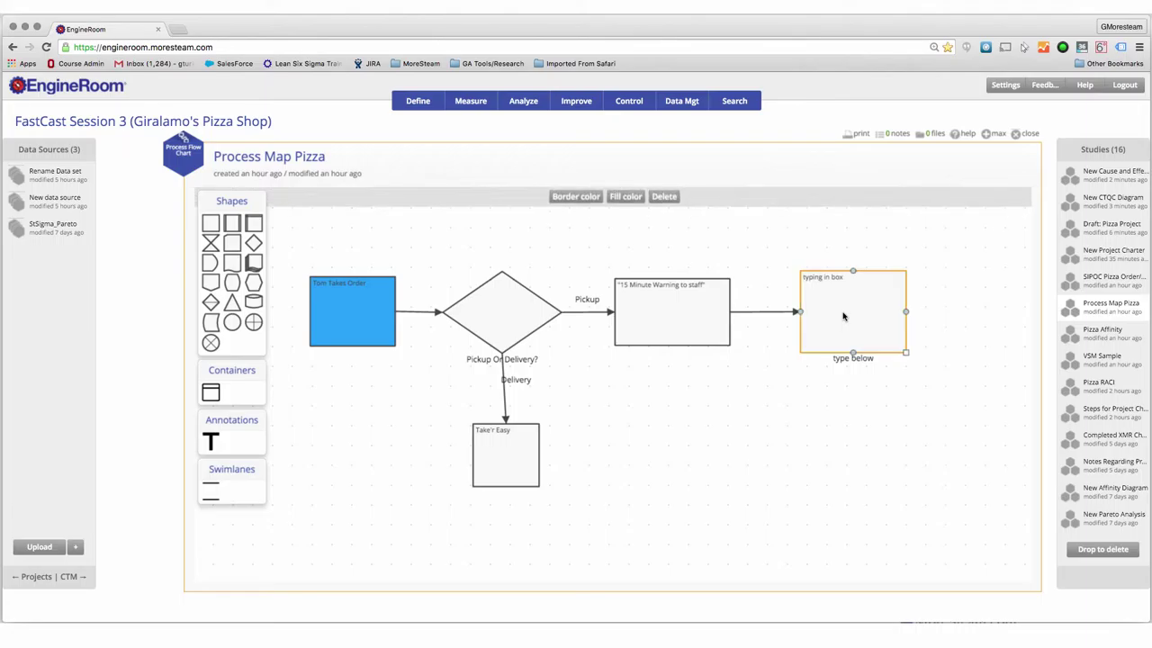
pyautogui.click(627, 200)
pyautogui.click(591, 261)
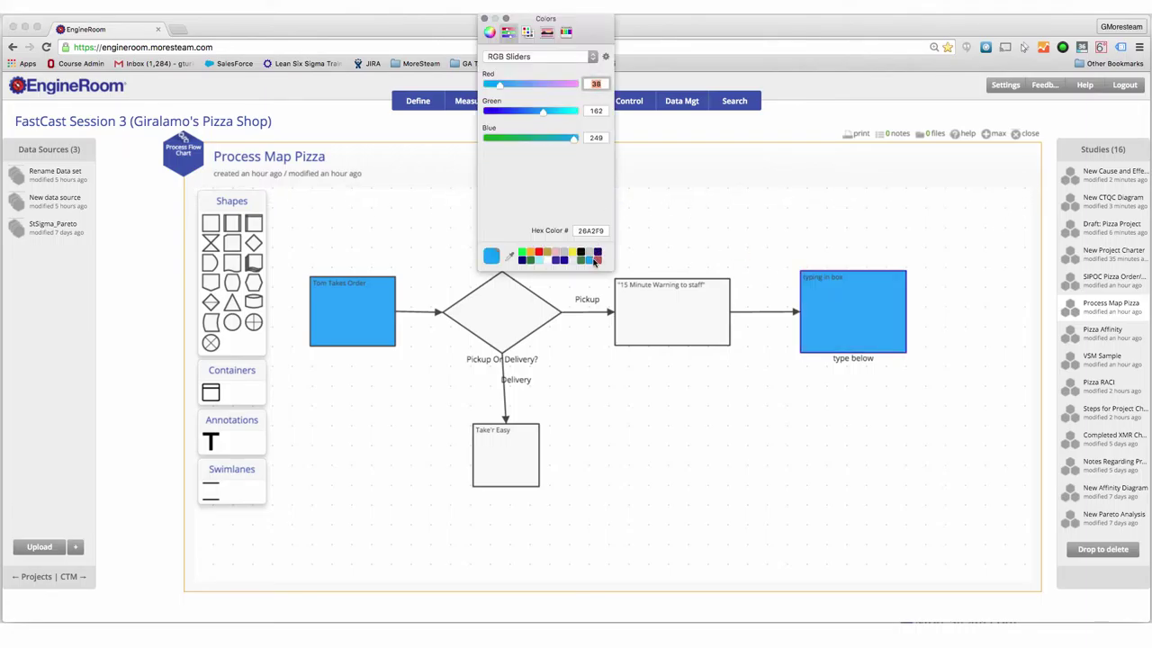
pyautogui.click(486, 20)
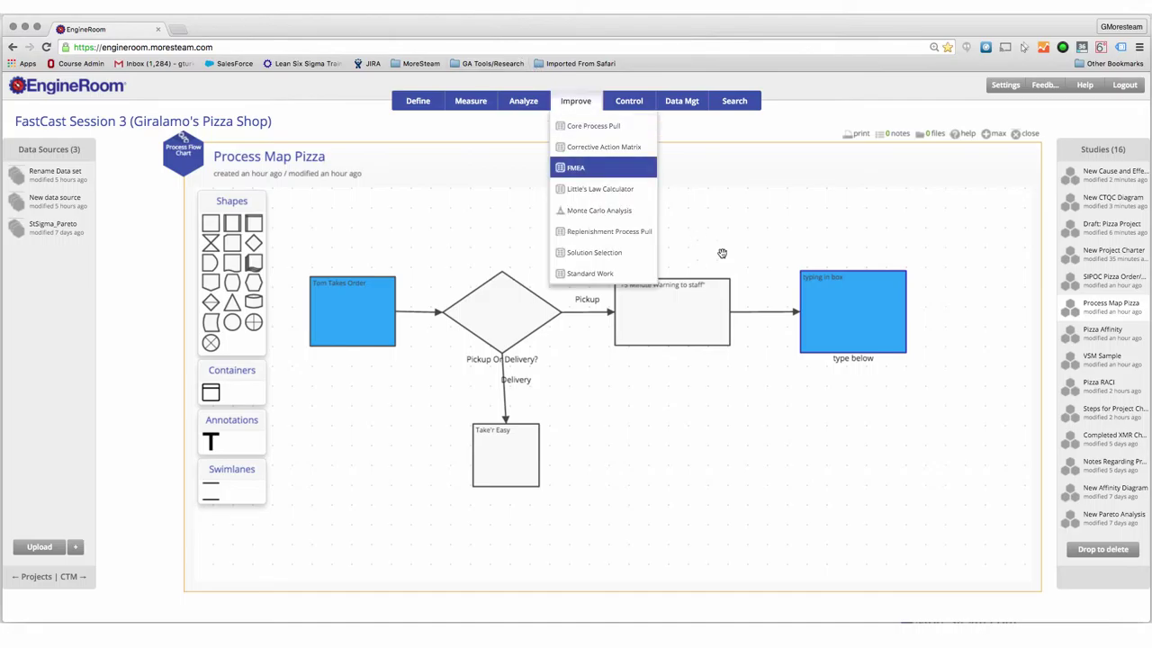
# - Give the Pickup connector a lightning bolt and a dashed line, and make the connector into the "typing in box" rectangle dashed
pyautogui.click(590, 313)
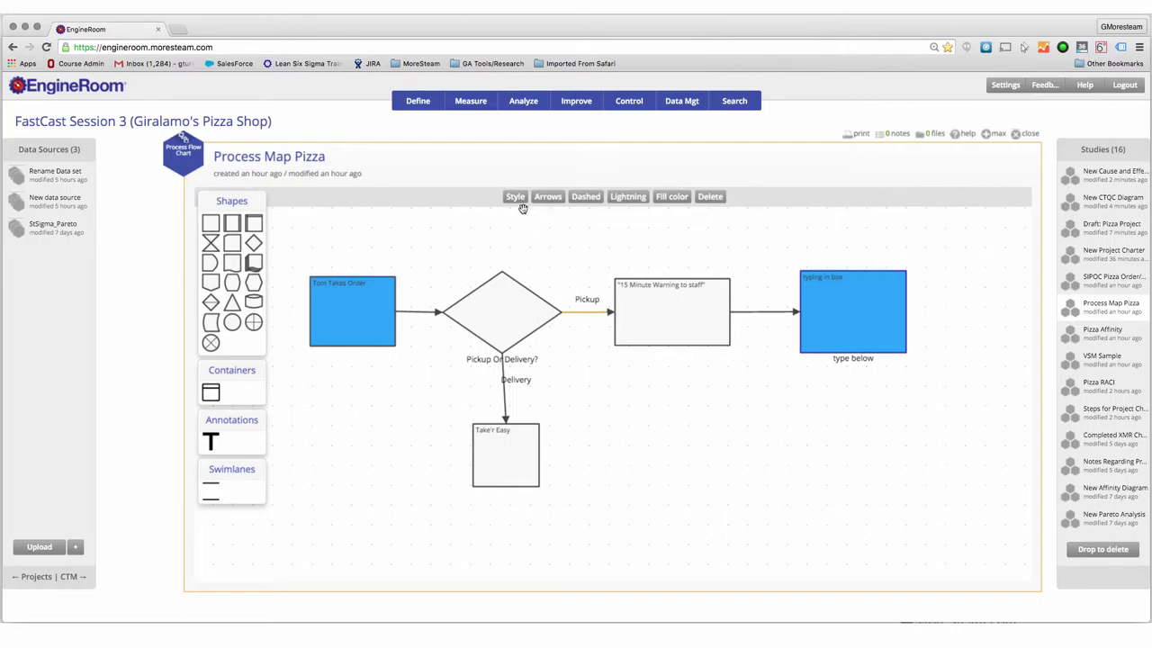
pyautogui.click(629, 198)
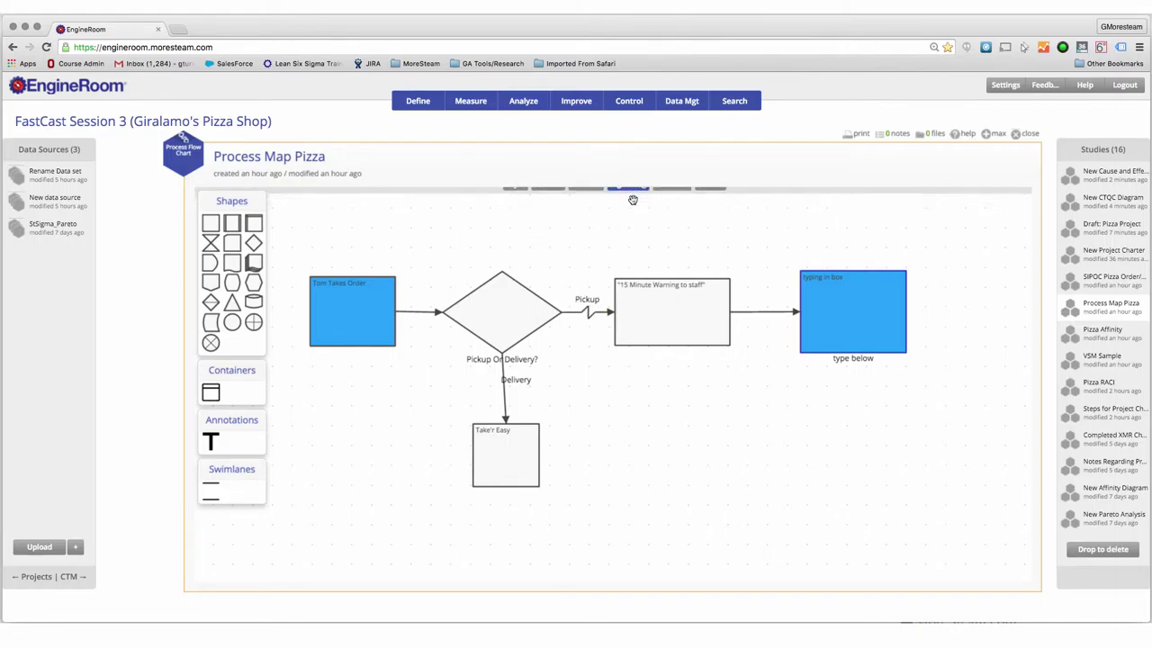
pyautogui.click(587, 314)
pyautogui.click(584, 194)
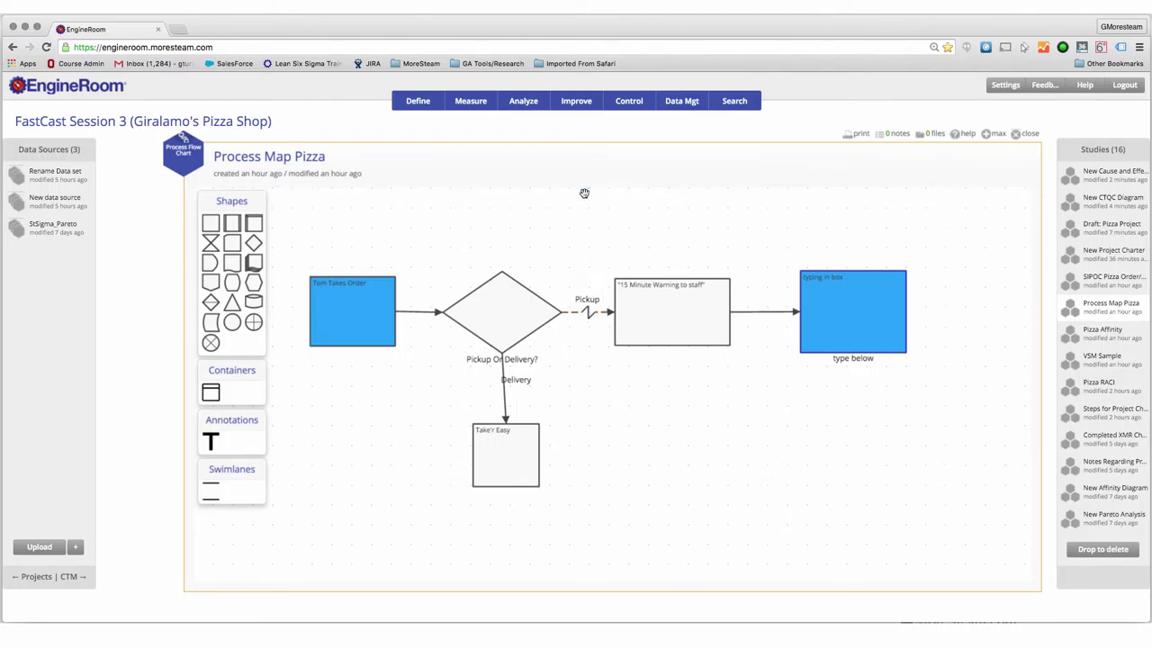
pyautogui.click(758, 313)
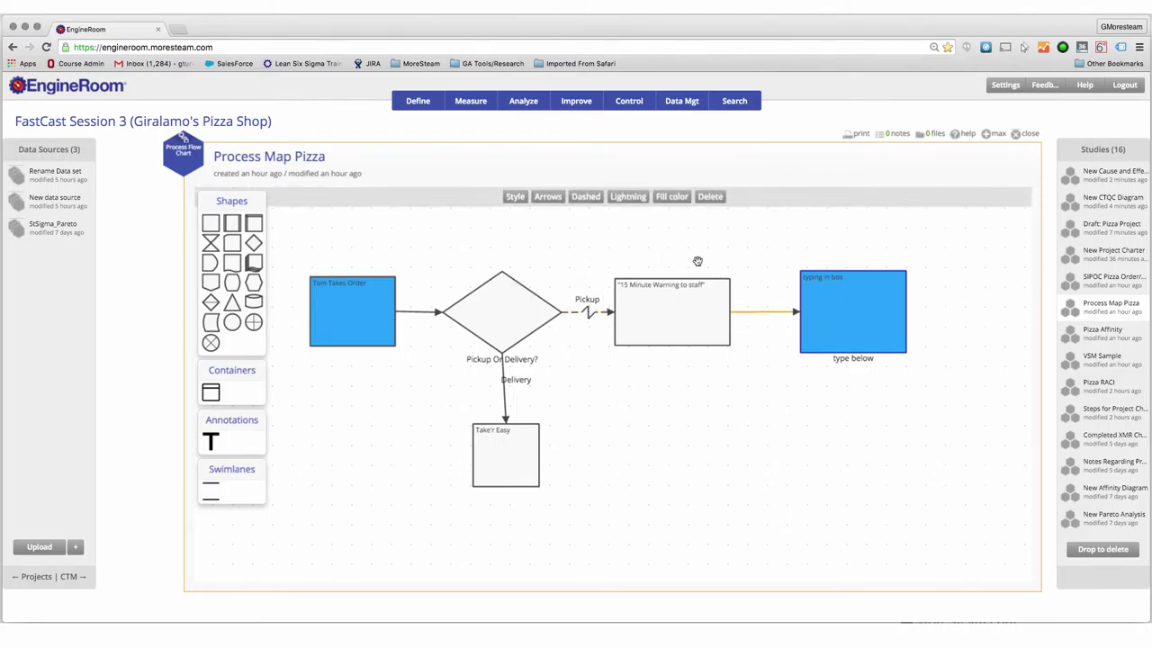
pyautogui.click(585, 197)
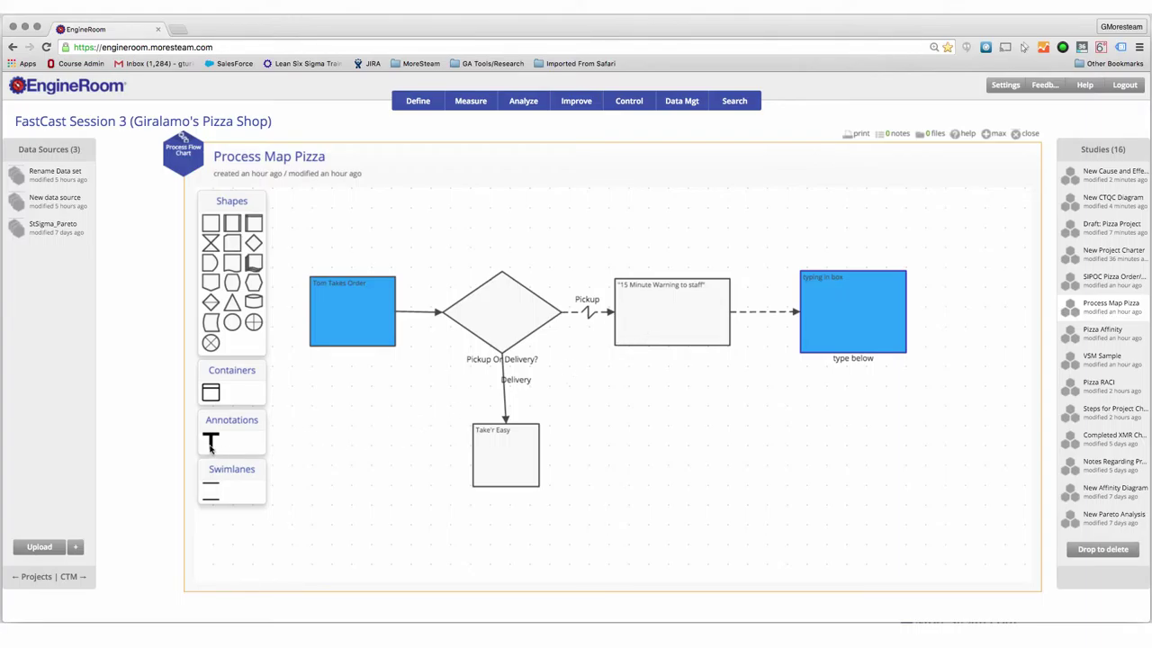
# - Place a text annotation reading "asdfasf" above the blue order-taking box at the start of the flow
pyautogui.moveTo(210, 445)
pyautogui.mouseDown()
pyautogui.moveTo(288, 450)
pyautogui.moveTo(355, 309)
pyautogui.moveTo(333, 250)
pyautogui.moveTo(347, 251)
pyautogui.moveTo(336, 265)
pyautogui.mouseUp()
pyautogui.doubleClick(341, 261)
pyautogui.write('asdfasf')
# - Add three swimlane lines: above the main flow, between the main flow and the Take'r Easy box, and below that box
pyautogui.moveTo(216, 490); pyautogui.dragTo(429, 248)
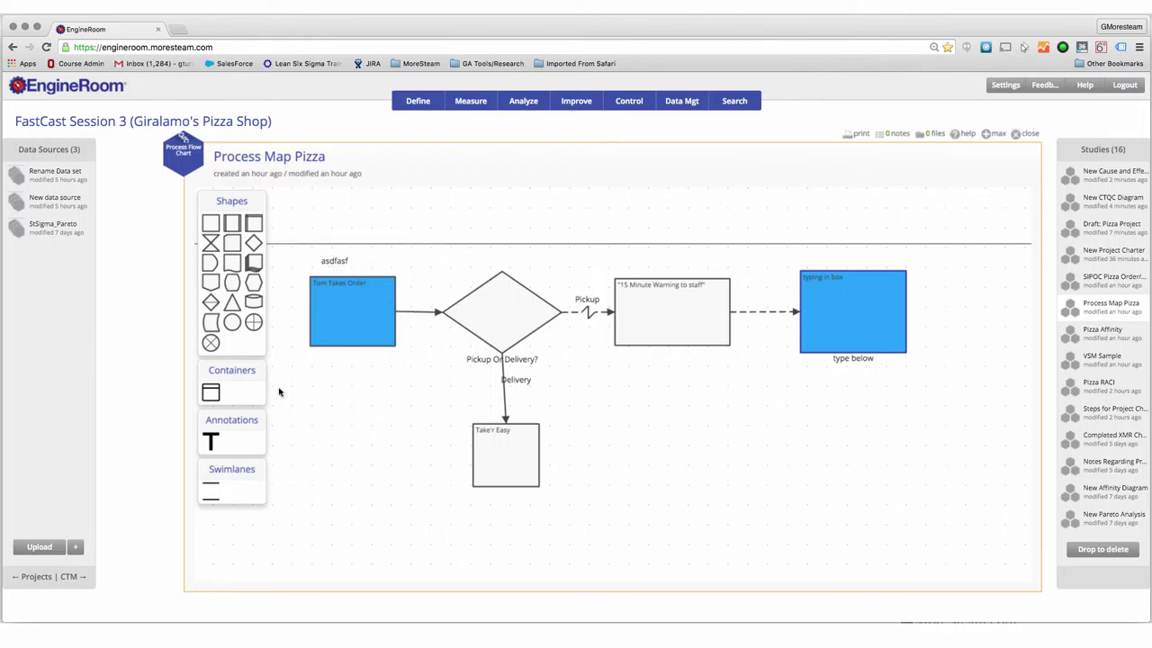
pyautogui.moveTo(220, 489); pyautogui.dragTo(333, 378)
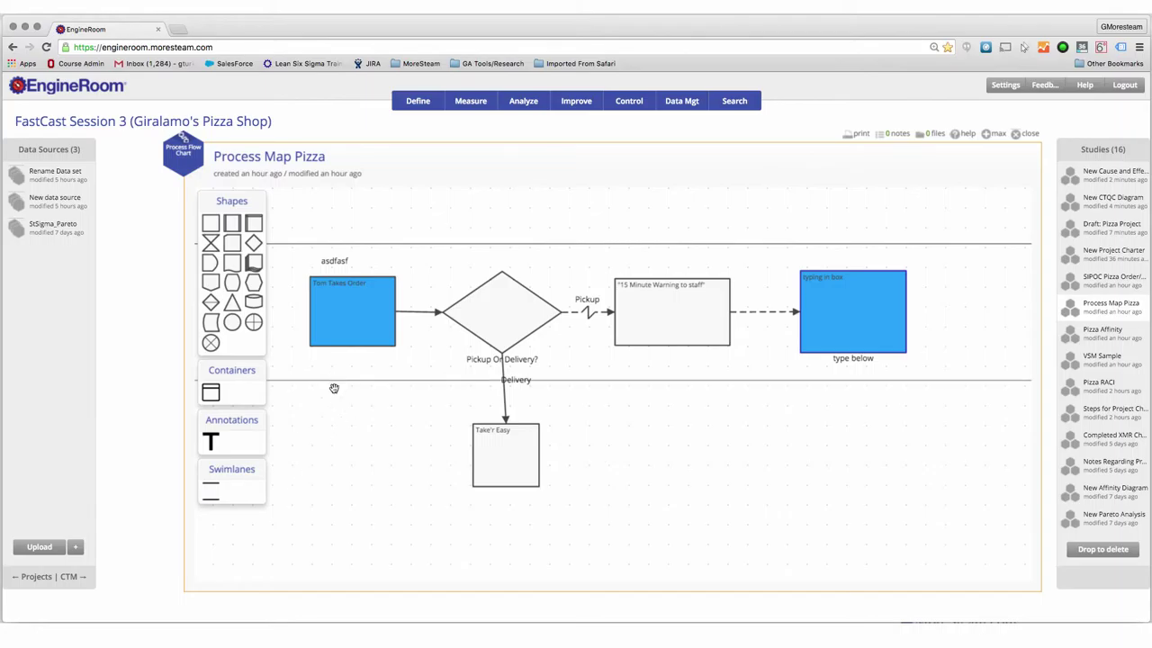
pyautogui.moveTo(214, 490); pyautogui.dragTo(340, 496)
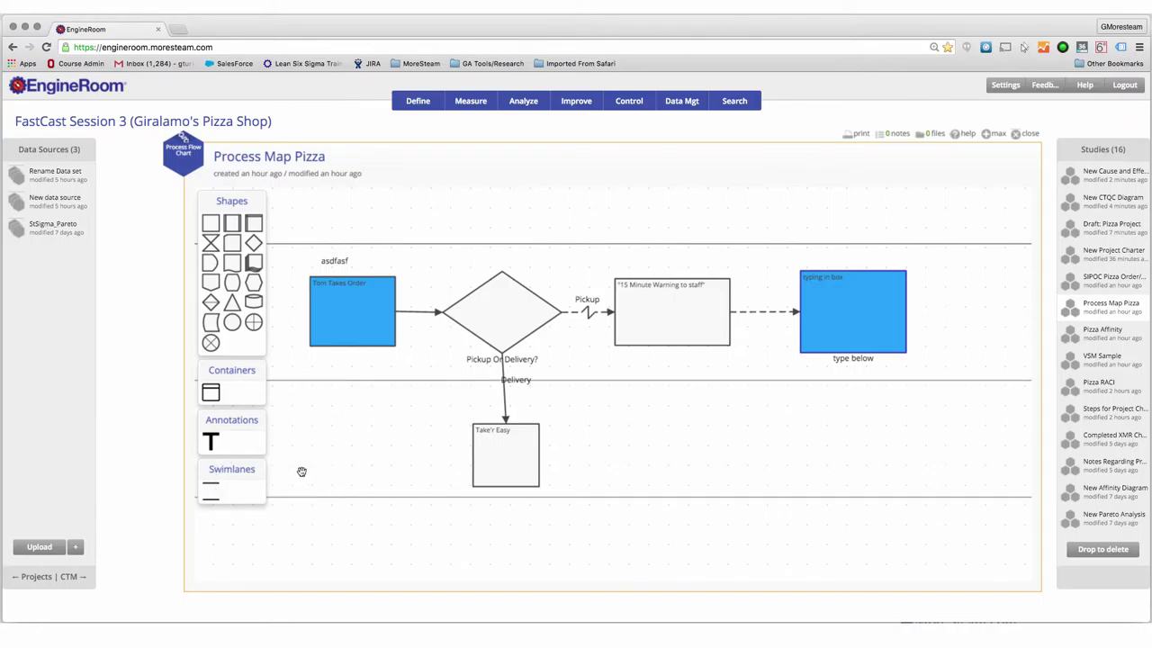
# - Add a tall container around the blue order-taking box, spanning all the swimlane lines
pyautogui.moveTo(214, 396); pyautogui.dragTo(412, 553)
pyautogui.click(362, 255)
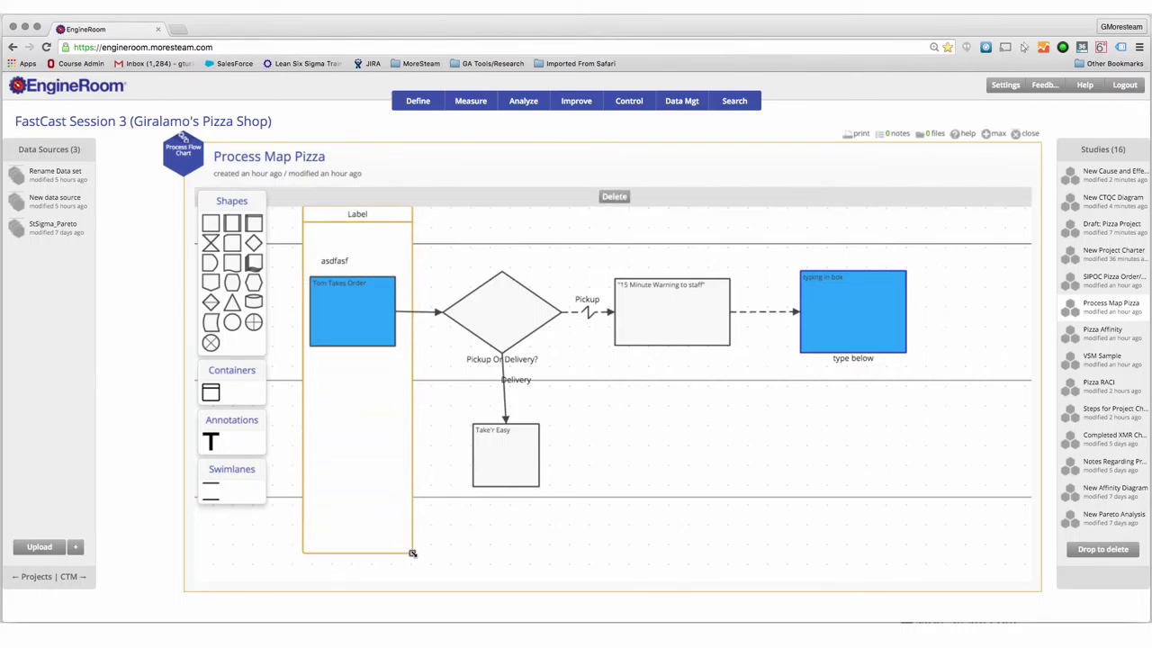
pyautogui.click(589, 227)
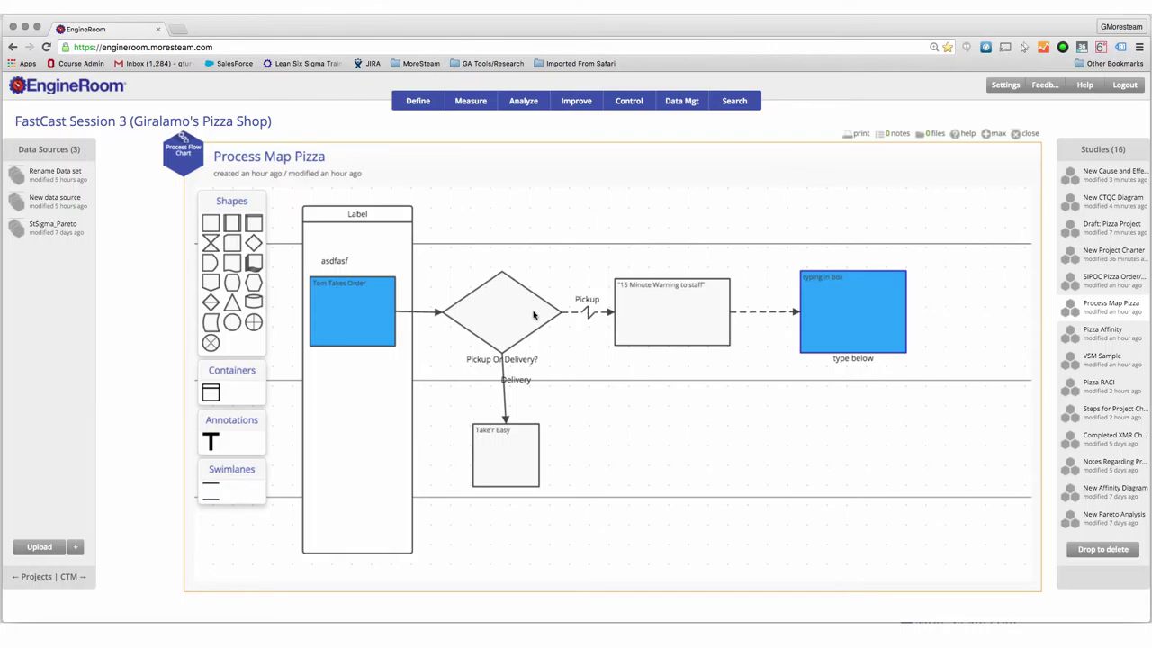
# - Close the process map, open the SIPOC Pizza Order/Delivery study, and widen and reposition its window
pyautogui.click(1017, 135)
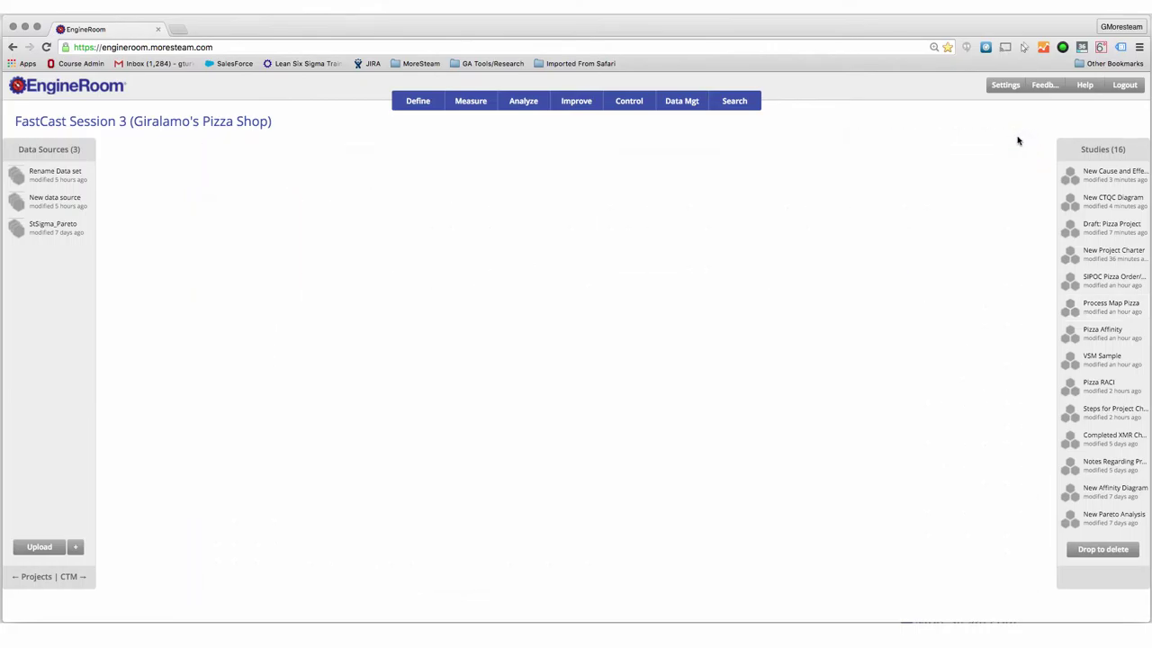
pyautogui.click(1098, 286)
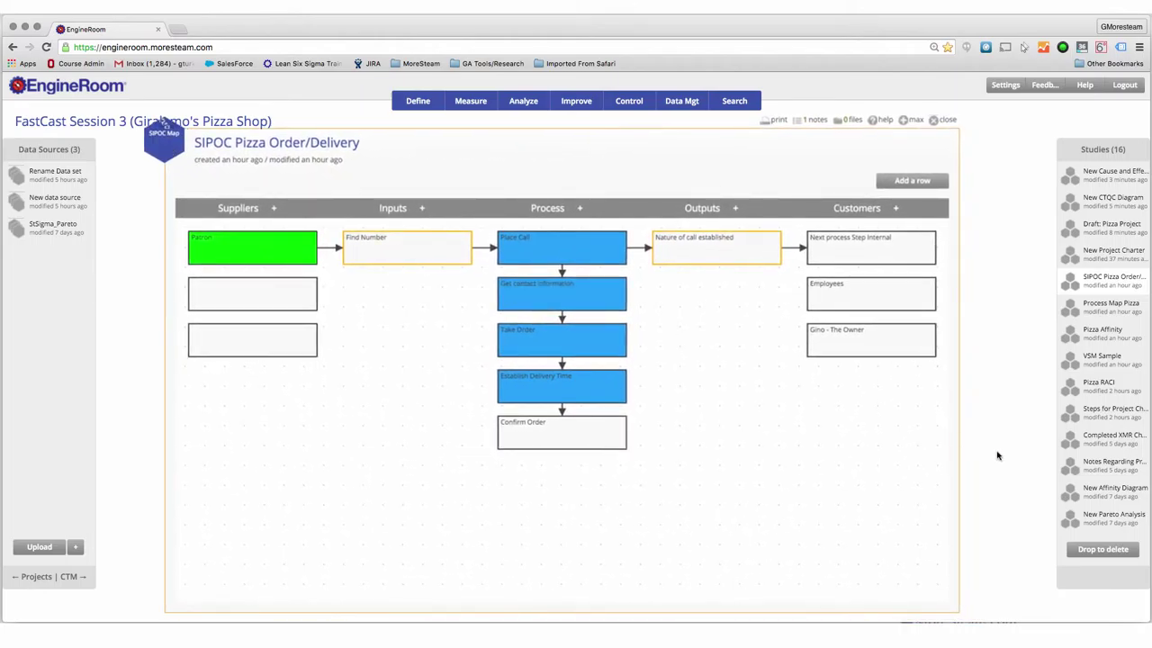
pyautogui.moveTo(970, 447); pyautogui.dragTo(1018, 444)
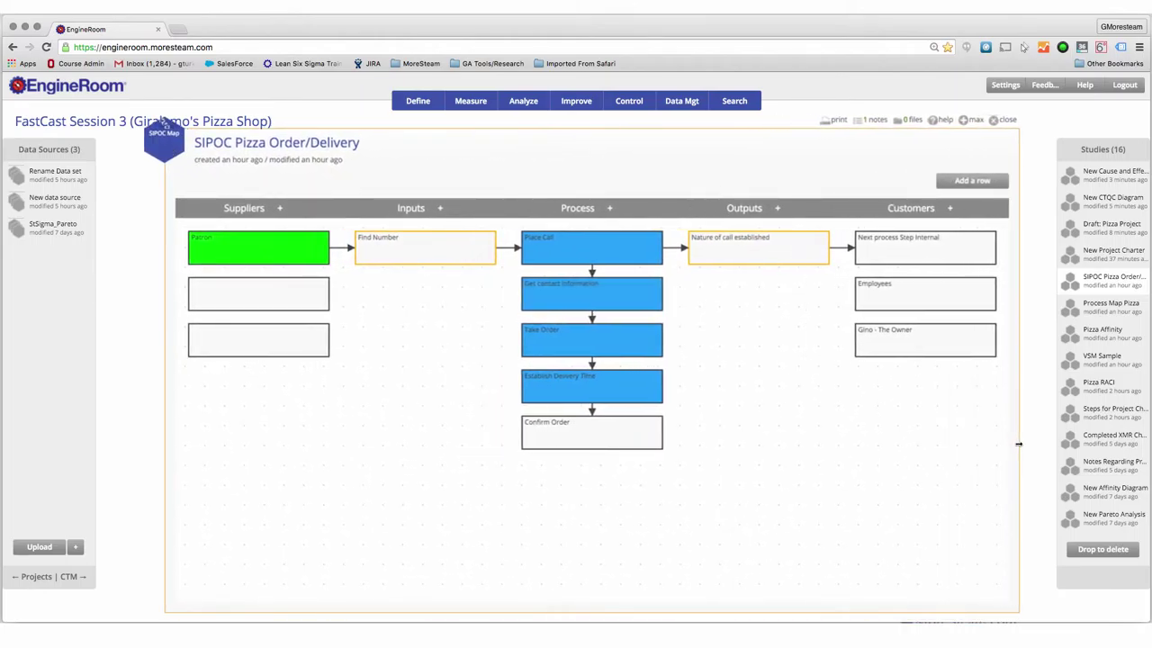
pyautogui.moveTo(155, 127); pyautogui.dragTo(124, 138)
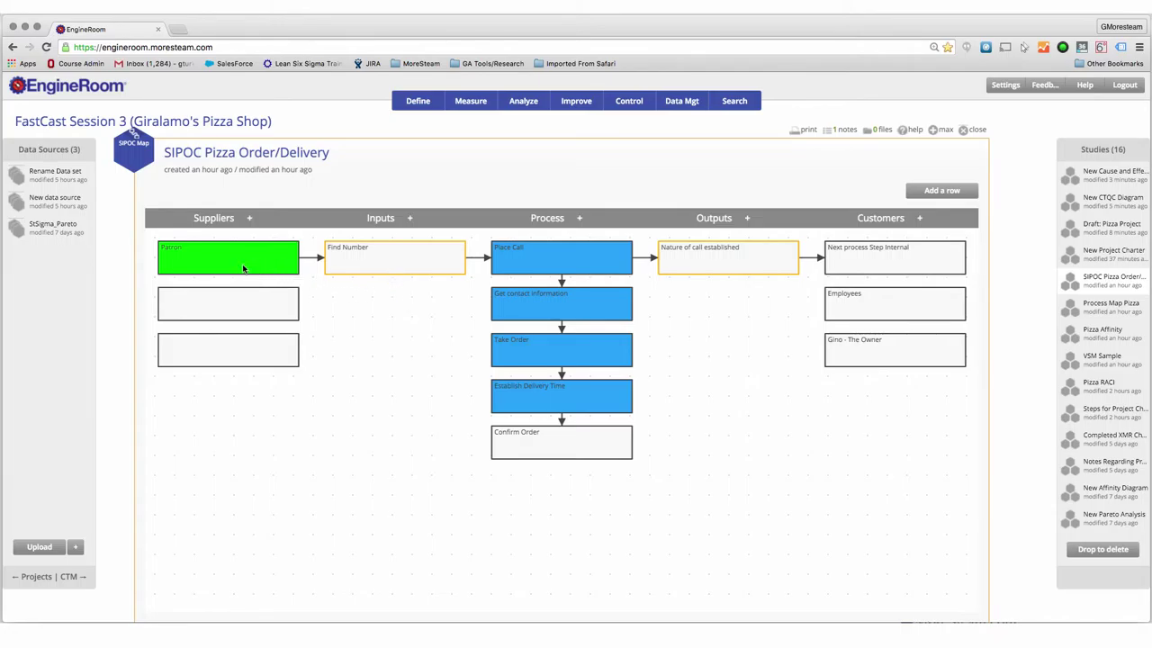
# - Add a blank box to the Inputs column below Find Number and connect it to the Get contact information process step
pyautogui.click(412, 220)
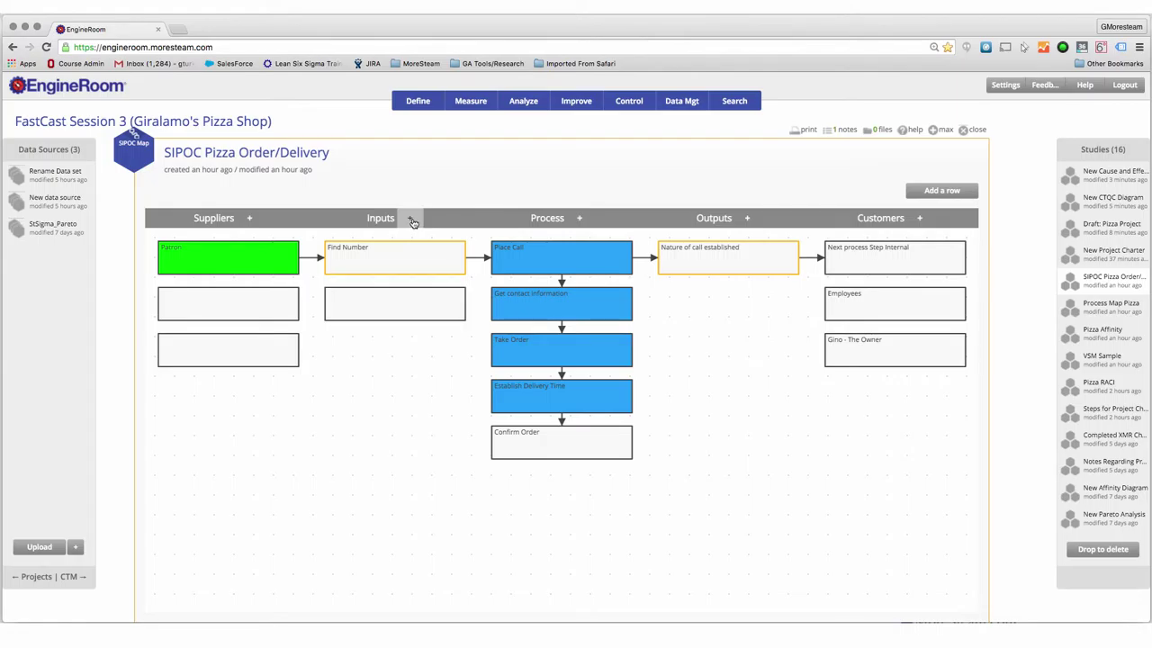
pyautogui.click(397, 307)
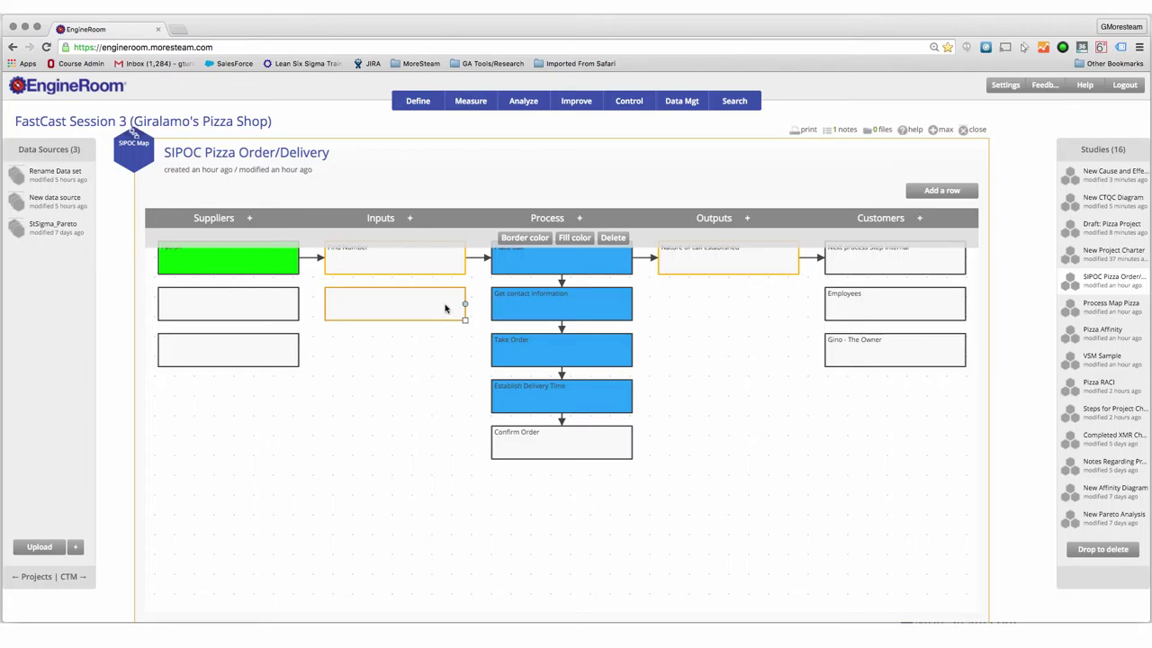
pyautogui.moveTo(464, 307); pyautogui.dragTo(495, 306)
pyautogui.click(696, 331)
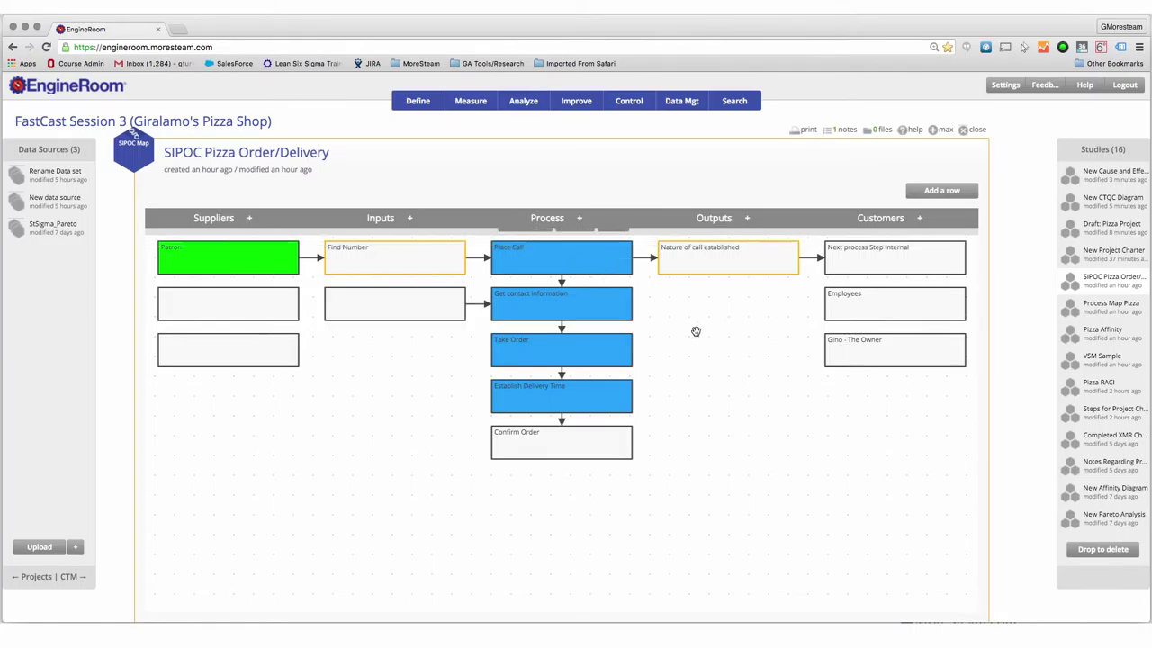
# - Connect the green Patron supplier box to the blank box in the Inputs column
pyautogui.click(249, 309)
pyautogui.click(263, 270)
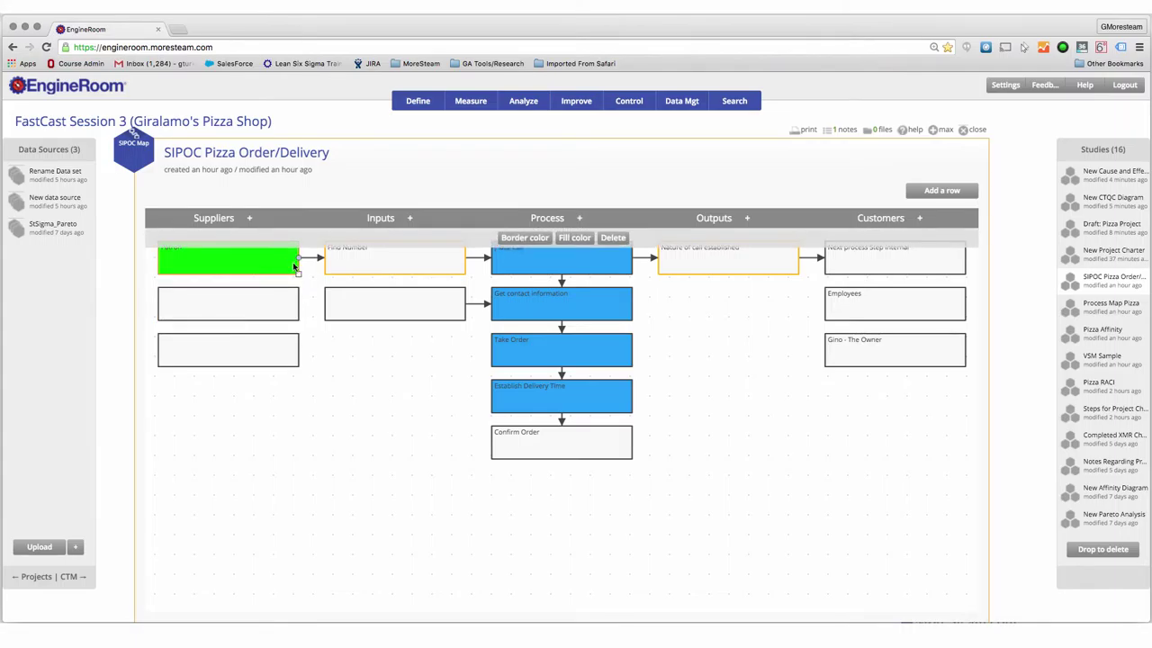
pyautogui.moveTo(300, 262); pyautogui.dragTo(326, 306)
pyautogui.click(710, 340)
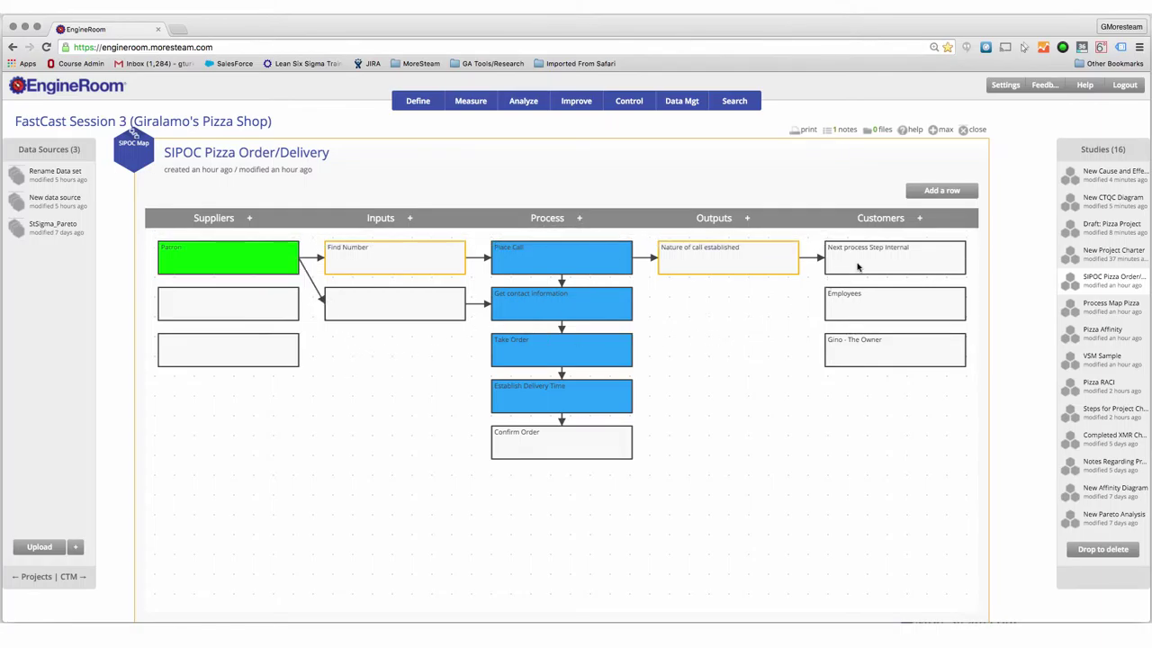
# - Delete the blank box and the Find Number box from the Inputs column
pyautogui.click(385, 305)
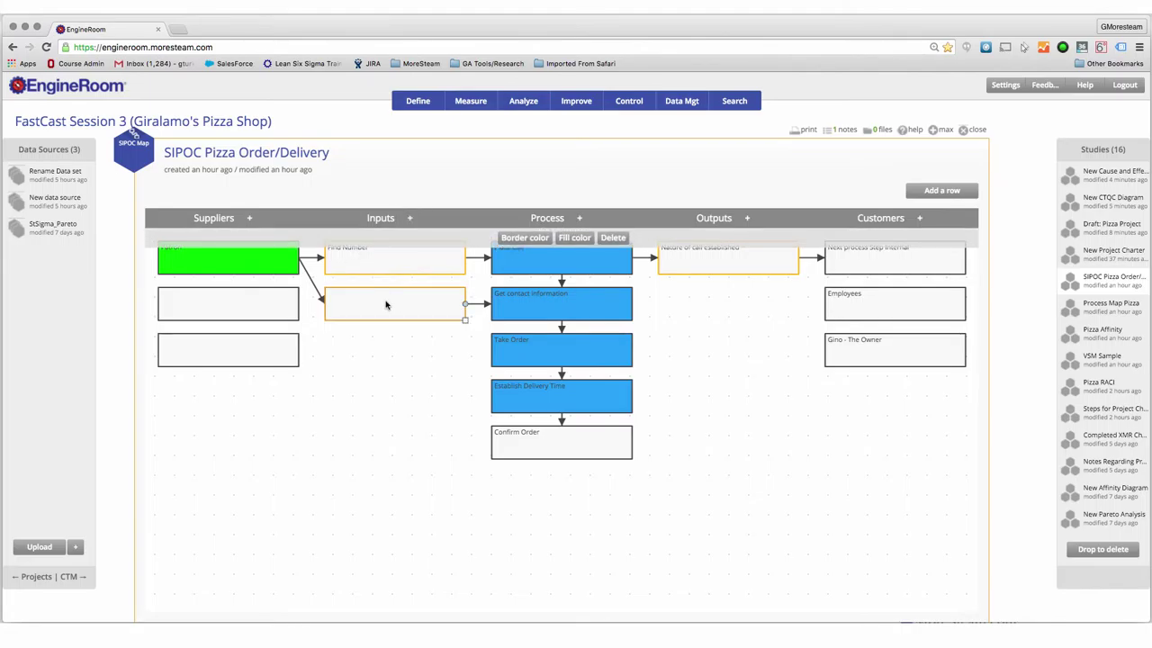
pyautogui.press('Delete')
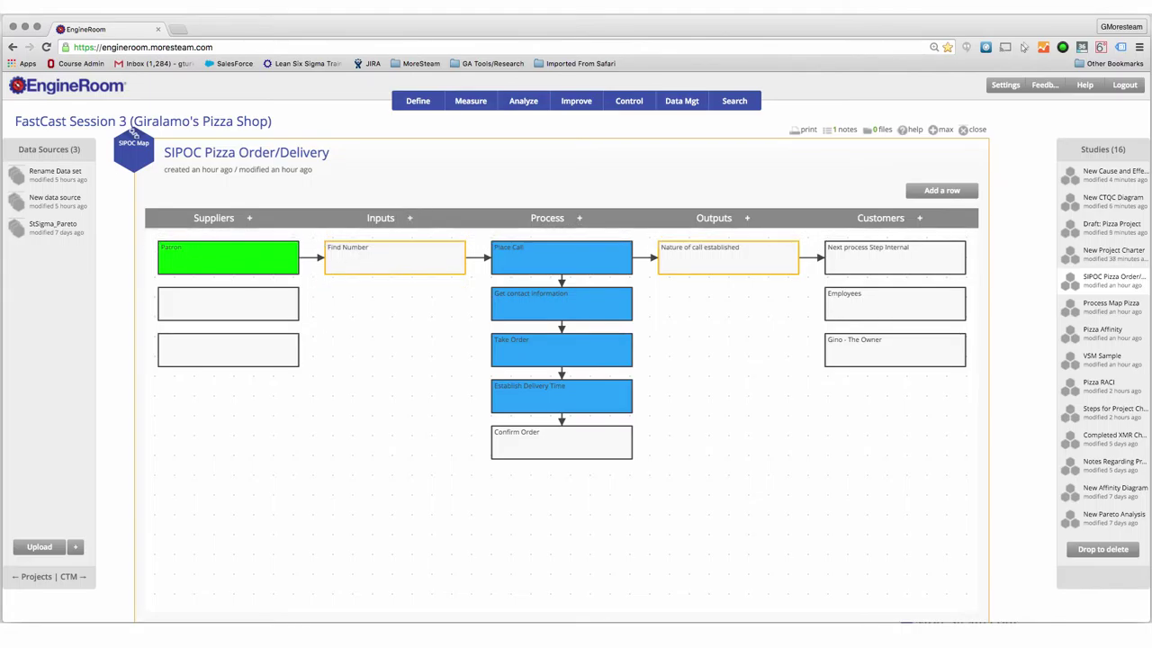
pyautogui.click(391, 271)
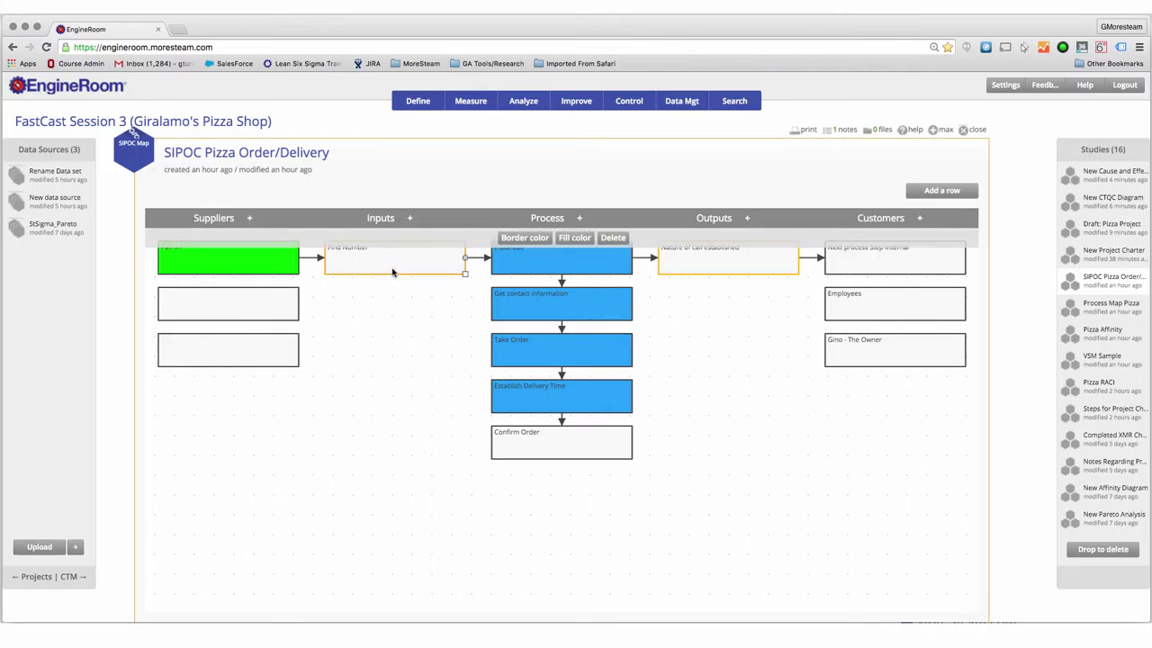
pyautogui.click(613, 239)
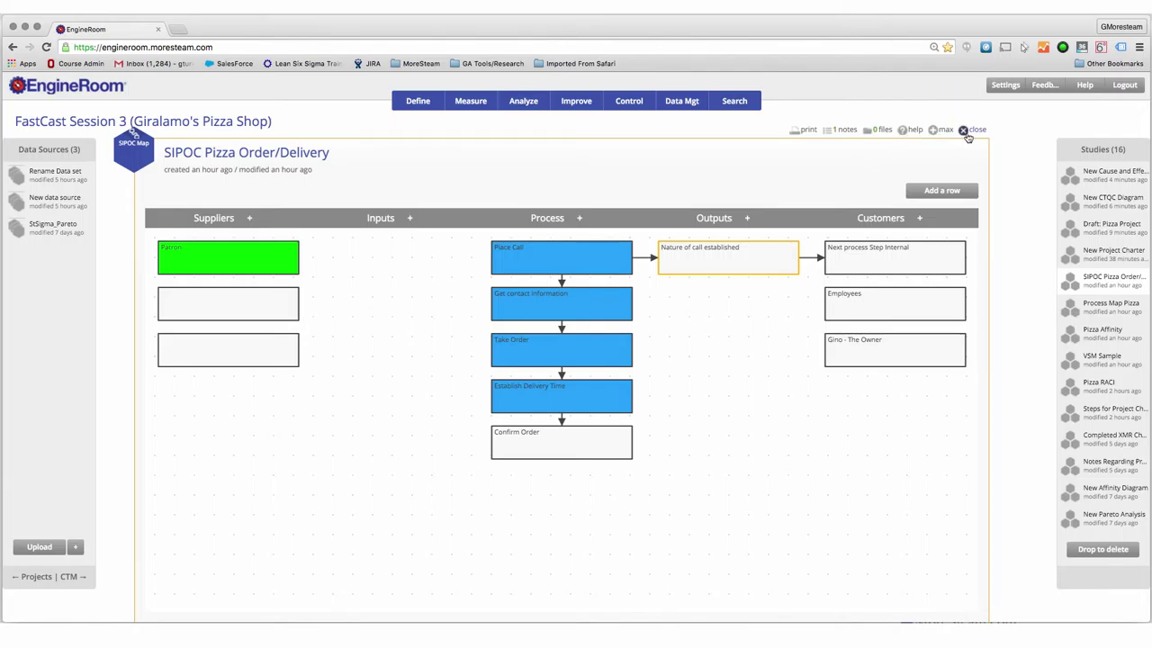
# - Close the SIPOC map, open the Pizza RACI study, and reposition and enlarge its window
pyautogui.click(967, 133)
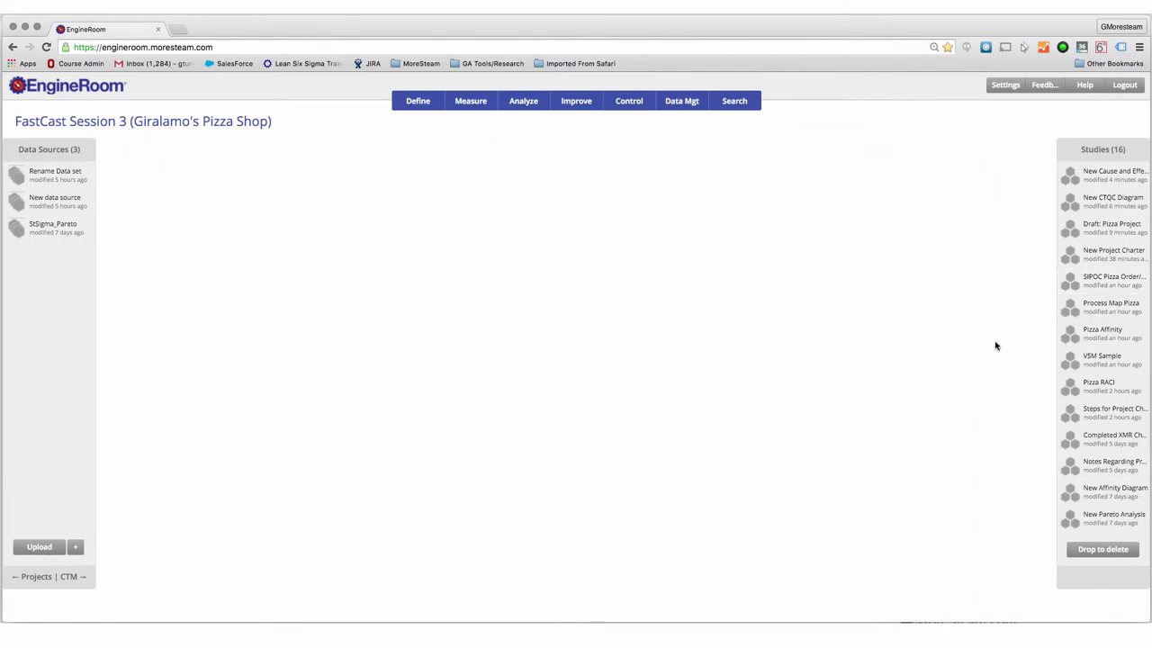
pyautogui.click(1108, 385)
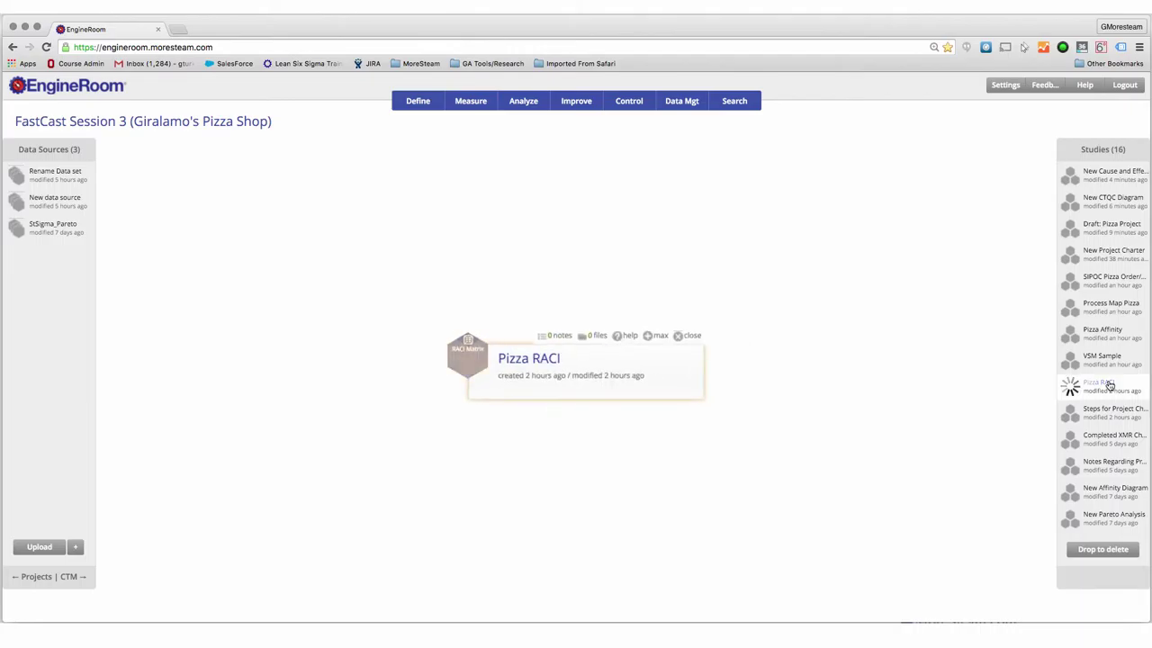
pyautogui.moveTo(303, 228); pyautogui.dragTo(186, 170)
pyautogui.click(419, 102)
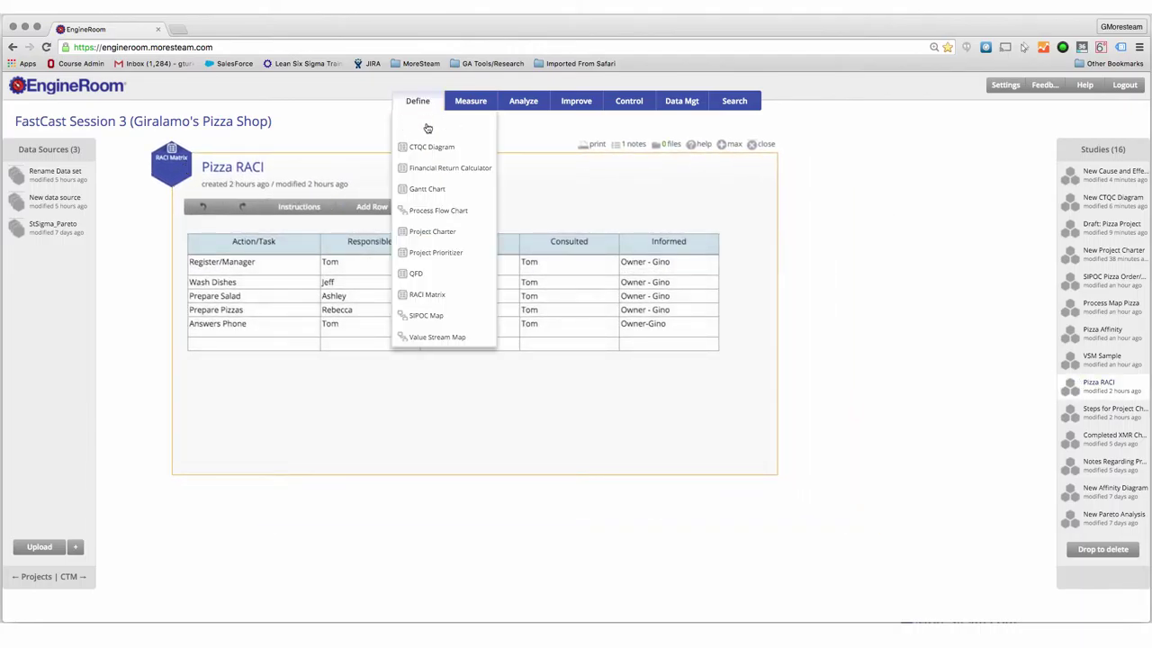
pyautogui.click(921, 309)
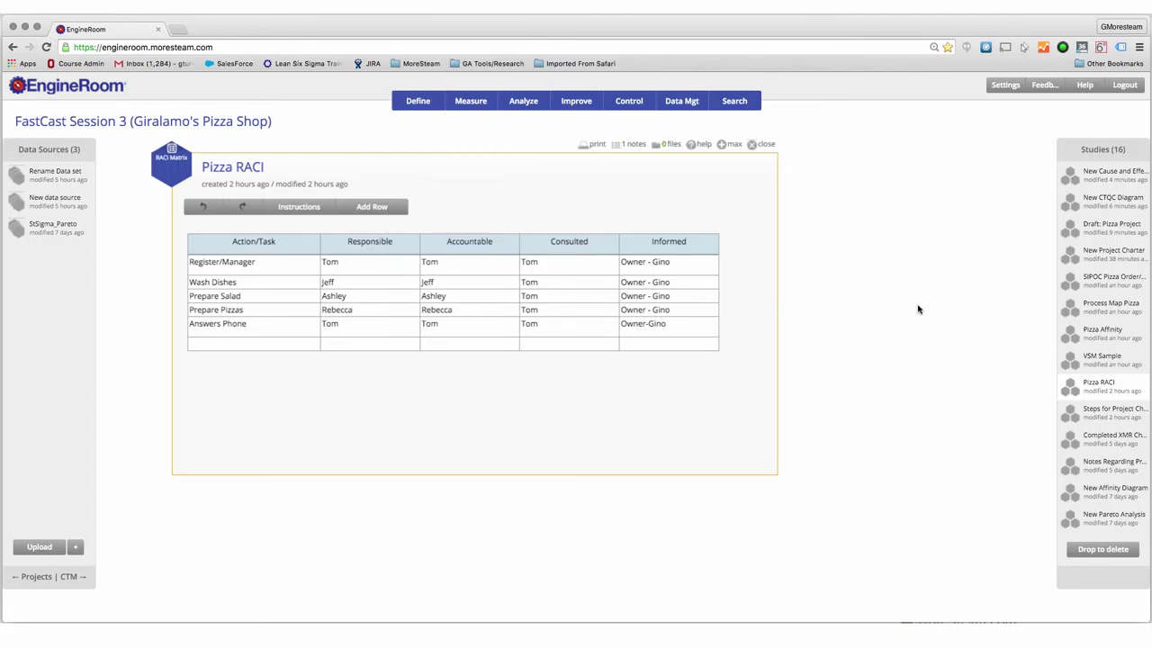
pyautogui.moveTo(766, 469); pyautogui.dragTo(984, 548)
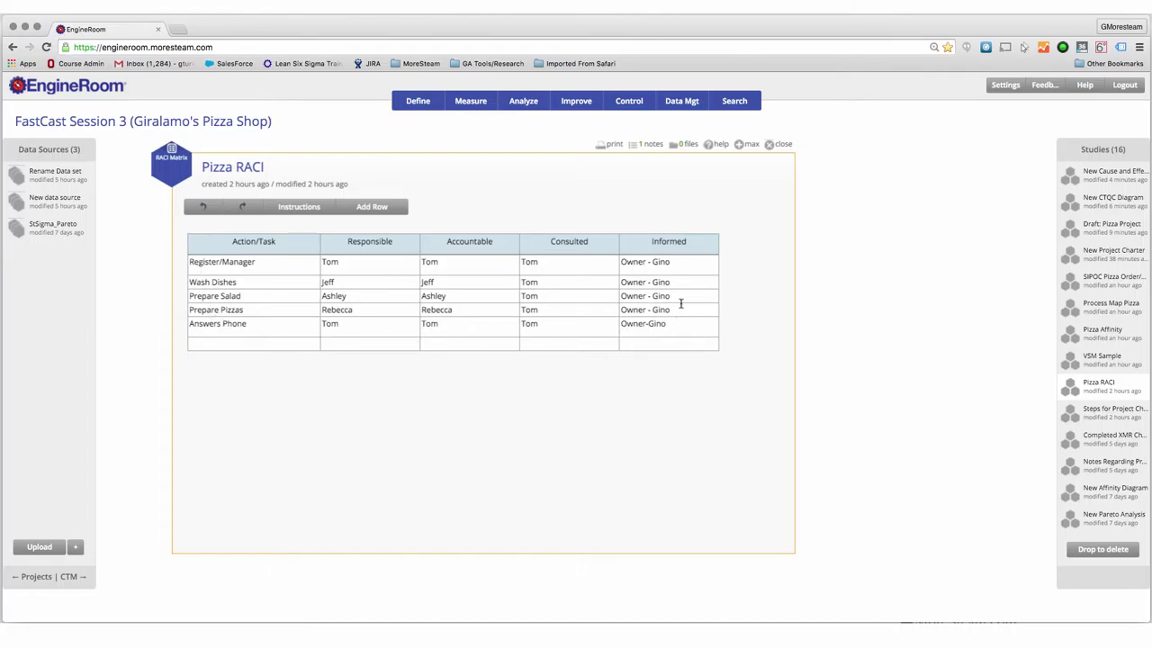
# - Add five blank rows to the RACI matrix and rename the Responsible column header as Change the Name
pyautogui.click(376, 209)
pyautogui.click(375, 210)
pyautogui.click(375, 209)
pyautogui.click(375, 209)
pyautogui.click(375, 209)
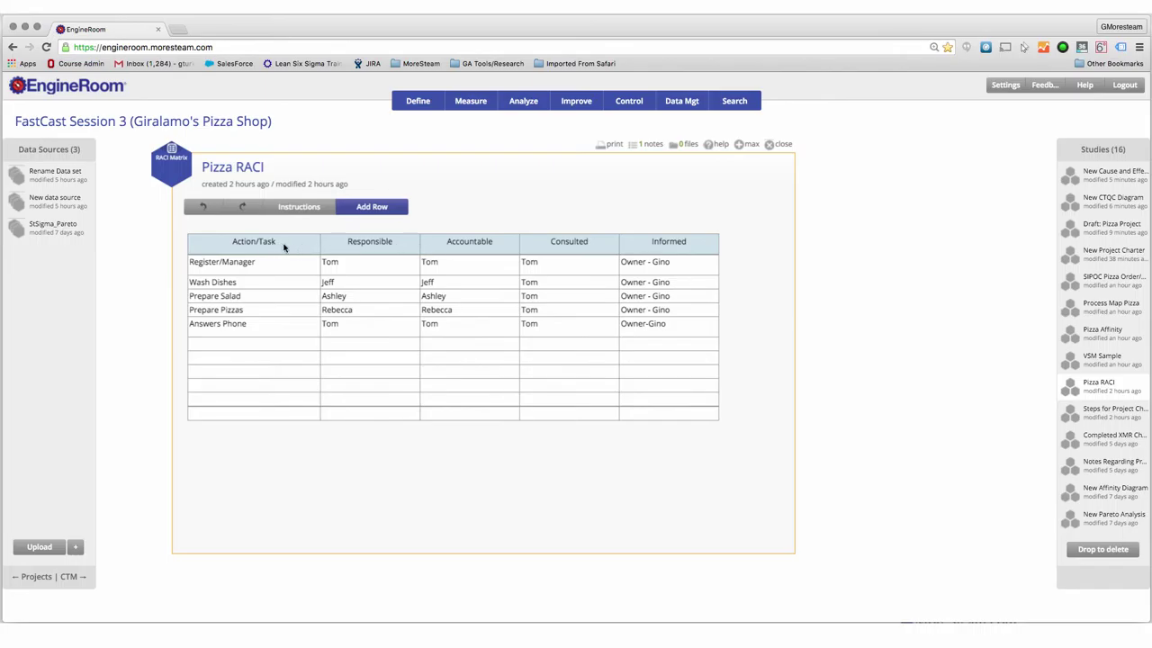
pyautogui.doubleClick(370, 241)
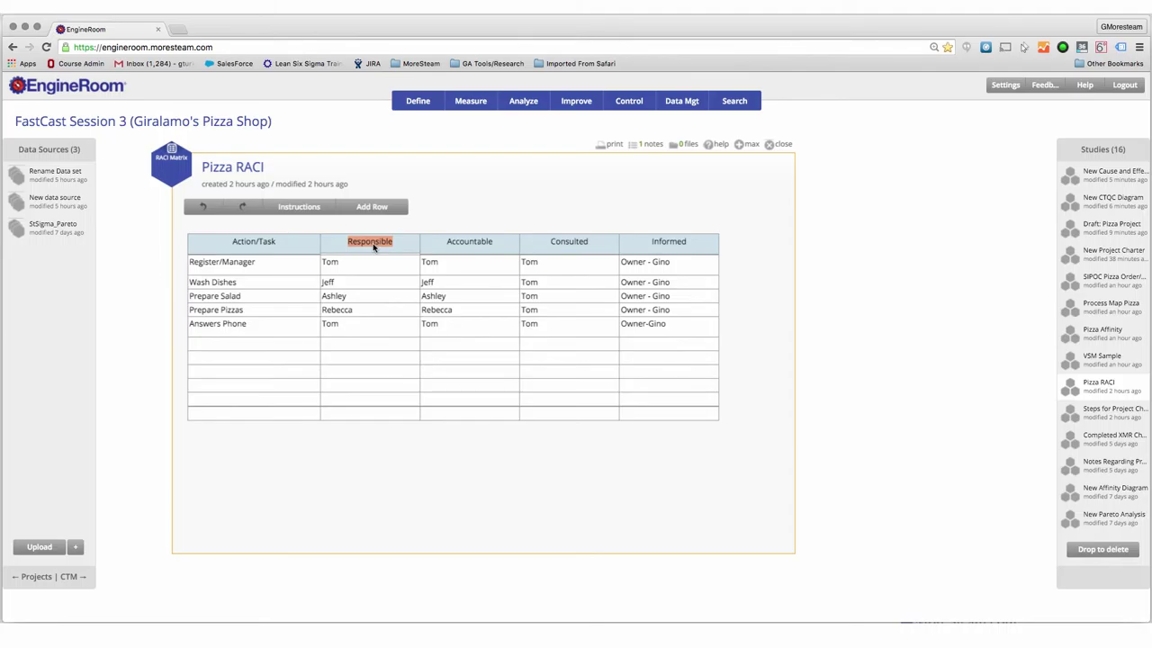
pyautogui.write('Change the Name')
# - Close the RACI matrix, open the VSM Sample study, and widen its window
pyautogui.click(770, 146)
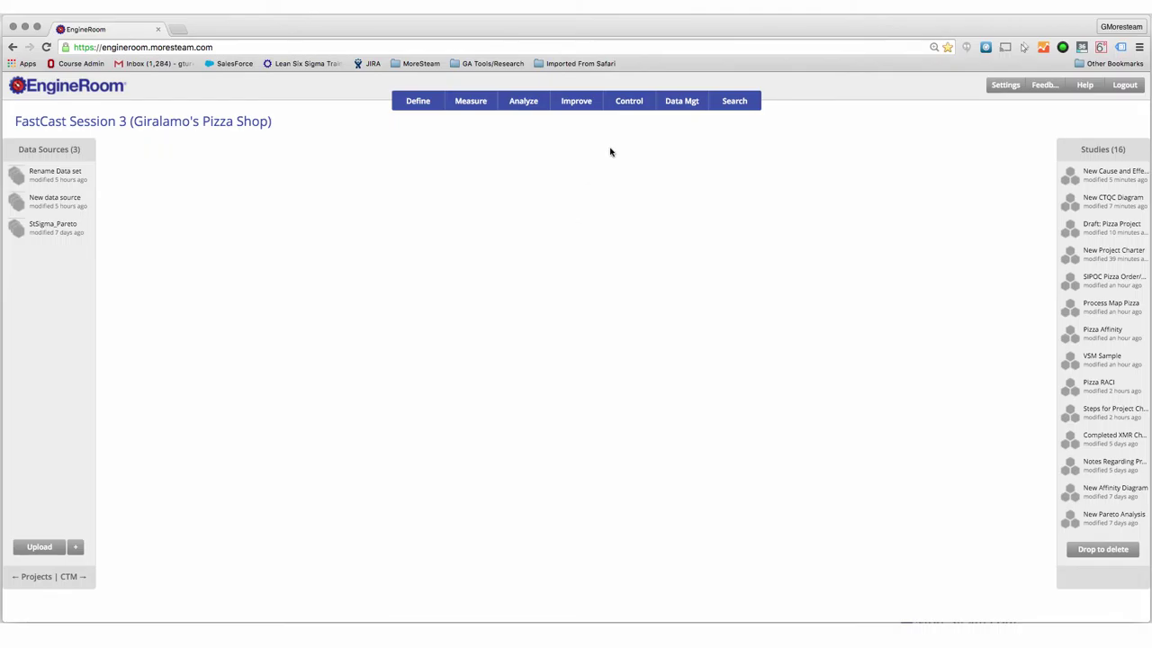
pyautogui.click(1113, 360)
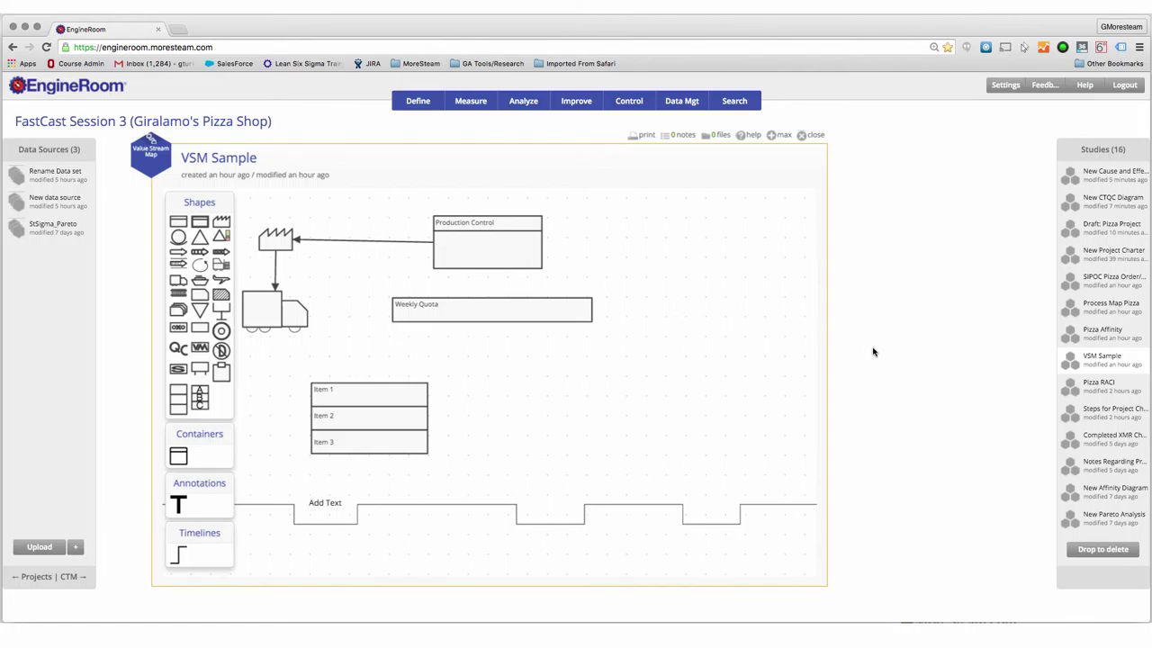
pyautogui.moveTo(829, 352); pyautogui.dragTo(1061, 353)
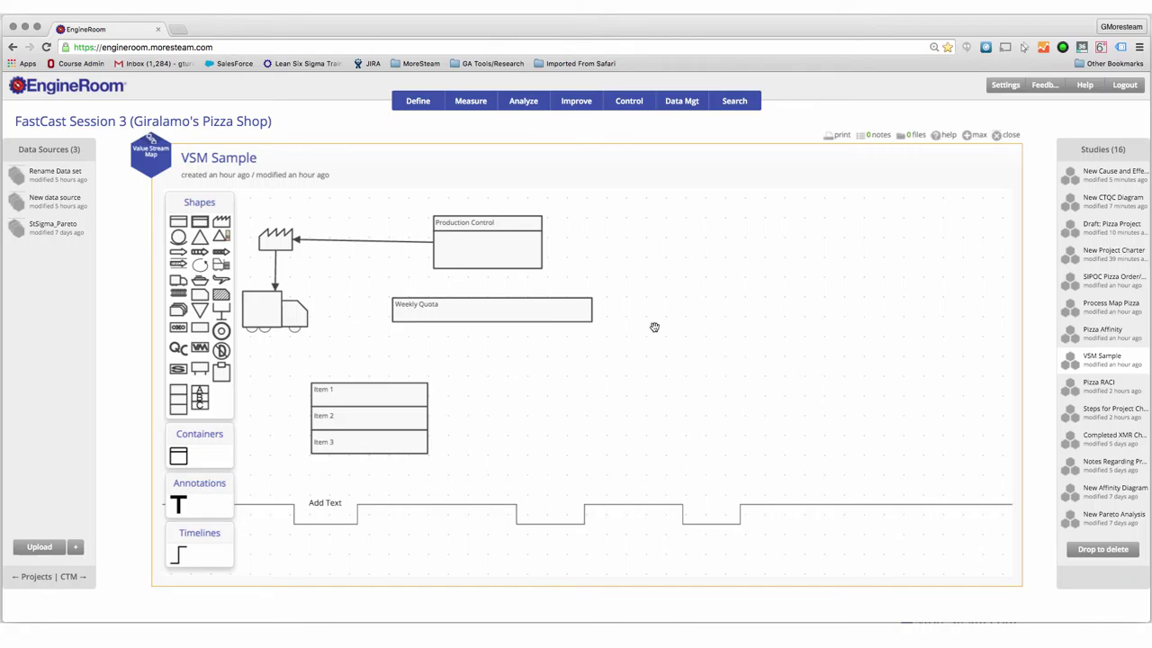
# - Add a factory shape beside the Production Control box and enlarge it
pyautogui.moveTo(223, 225); pyautogui.dragTo(637, 234)
pyautogui.click(667, 258)
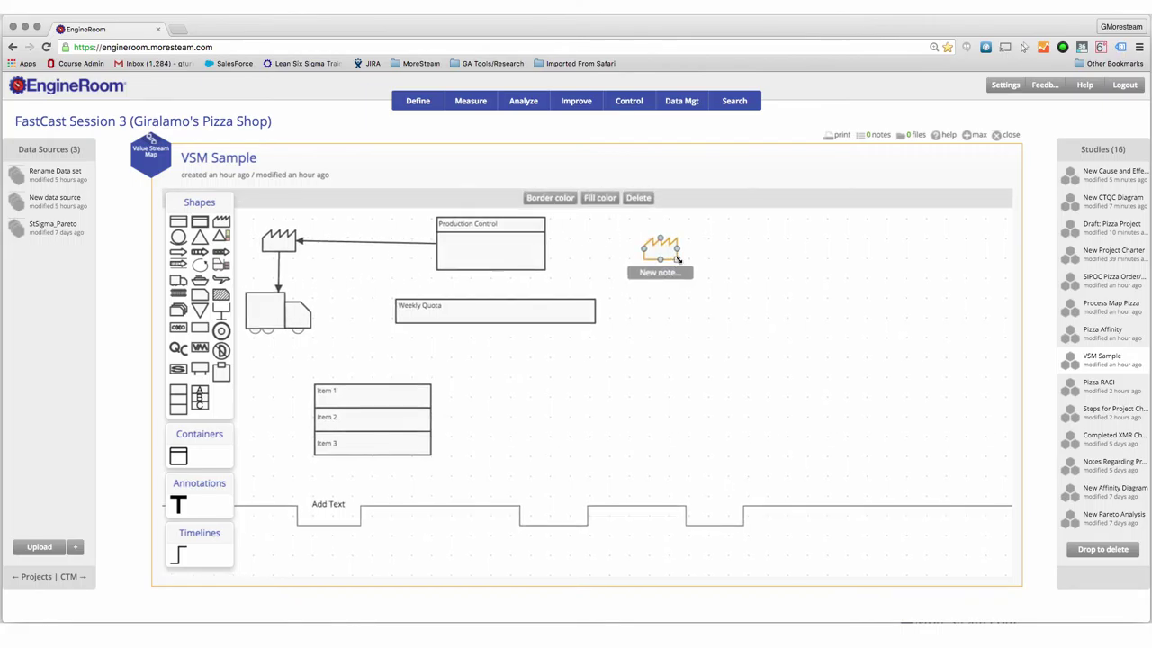
pyautogui.moveTo(677, 260); pyautogui.dragTo(727, 304)
pyautogui.click(775, 302)
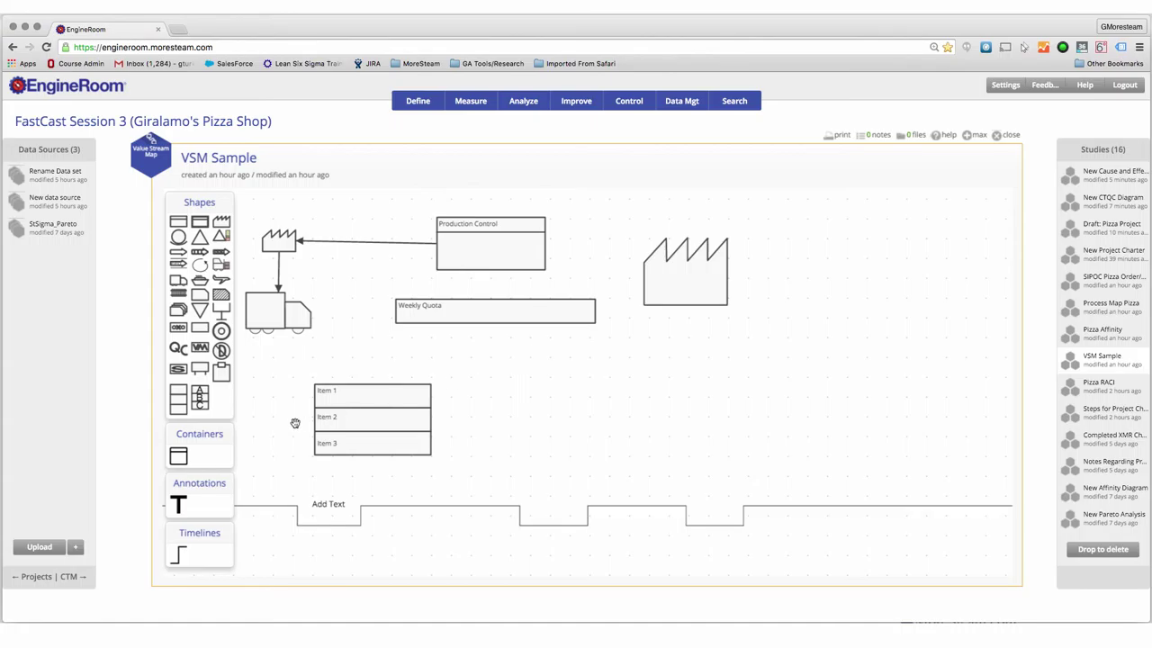
# - Add an enlarged container to the right of the new factory and move the three-item list box beside it
pyautogui.moveTo(186, 459); pyautogui.dragTo(778, 240)
pyautogui.click(798, 266)
pyautogui.moveTo(815, 283); pyautogui.dragTo(858, 320)
pyautogui.click(904, 322)
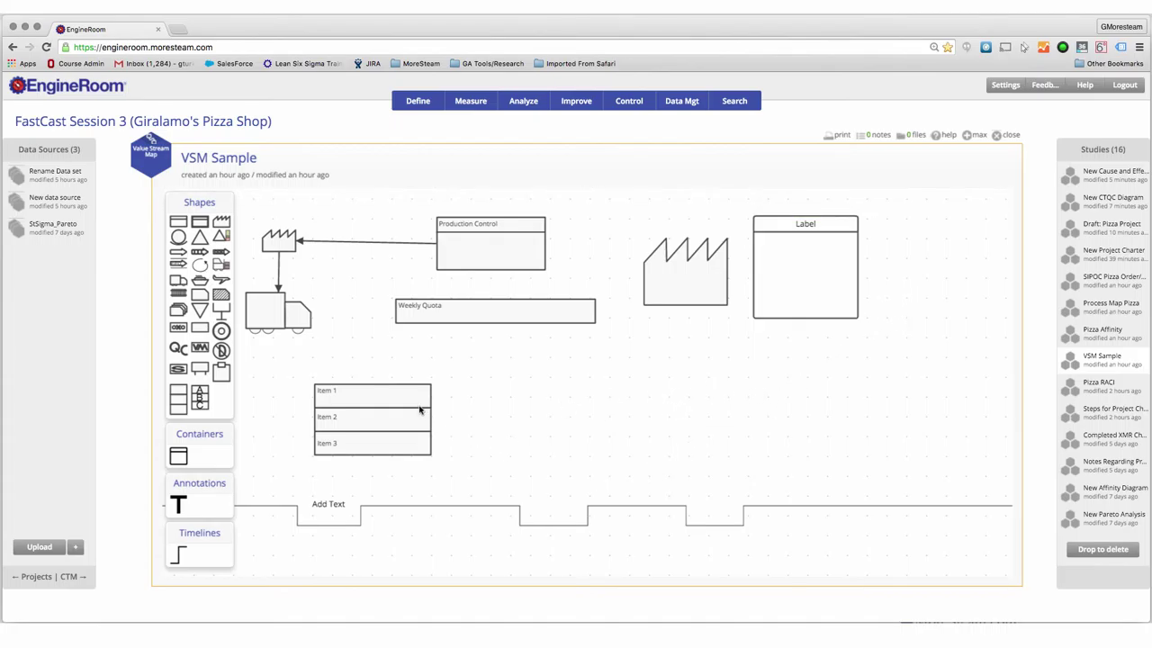
pyautogui.moveTo(406, 406); pyautogui.dragTo(969, 252)
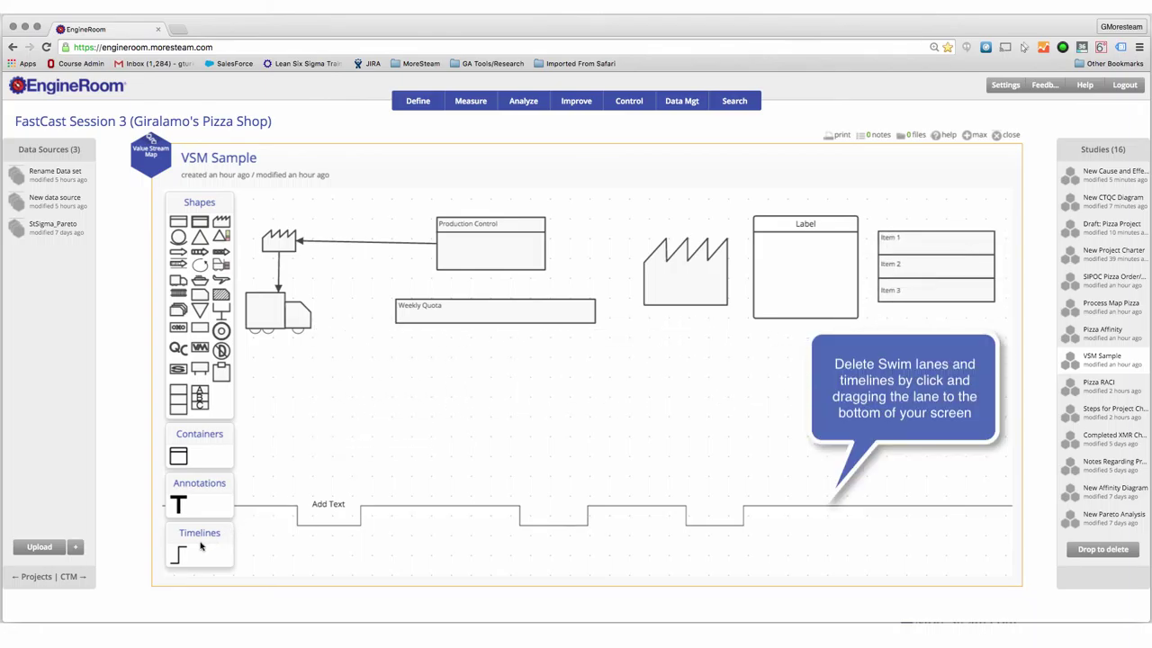
# - Add a second timeline above the existing one and give it a widened valley above the Add Text valley
pyautogui.moveTo(184, 551); pyautogui.dragTo(273, 439)
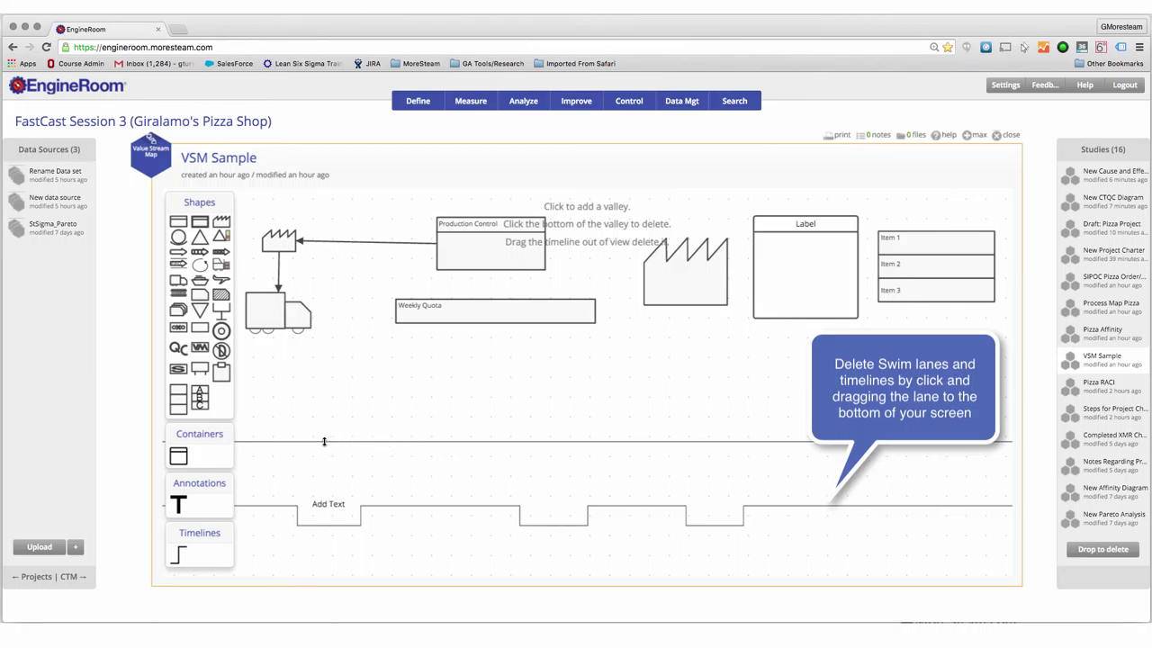
pyautogui.moveTo(324, 441)
pyautogui.mouseDown()
pyautogui.moveTo(326, 454)
pyautogui.moveTo(329, 437)
pyautogui.mouseUp()
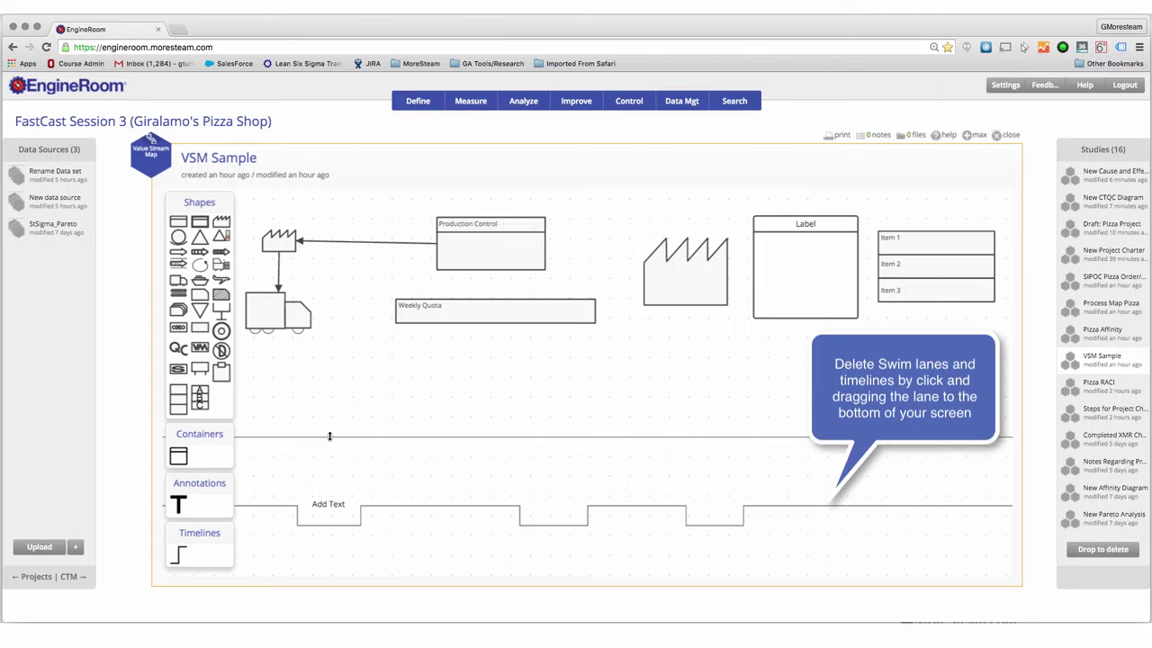
pyautogui.click(329, 436)
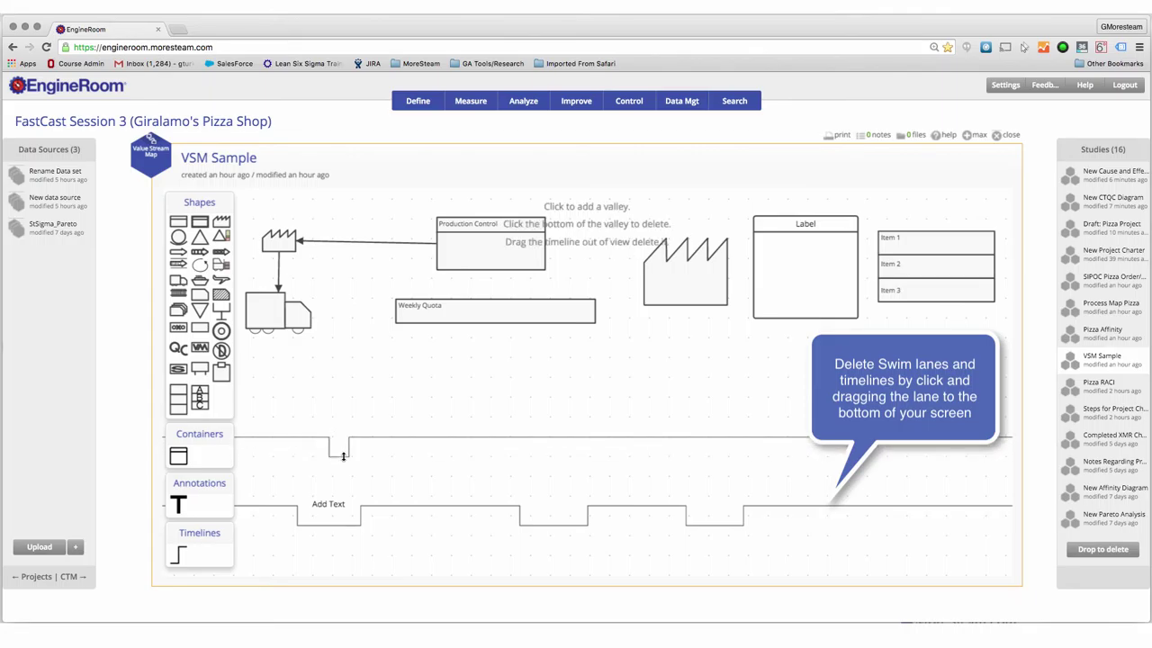
pyautogui.moveTo(349, 450); pyautogui.dragTo(392, 448)
# - Add two more valleys to the upper timeline, widen the middle one, and raise the timeline
pyautogui.click(530, 439)
pyautogui.moveTo(551, 447); pyautogui.dragTo(768, 418)
pyautogui.click(695, 418)
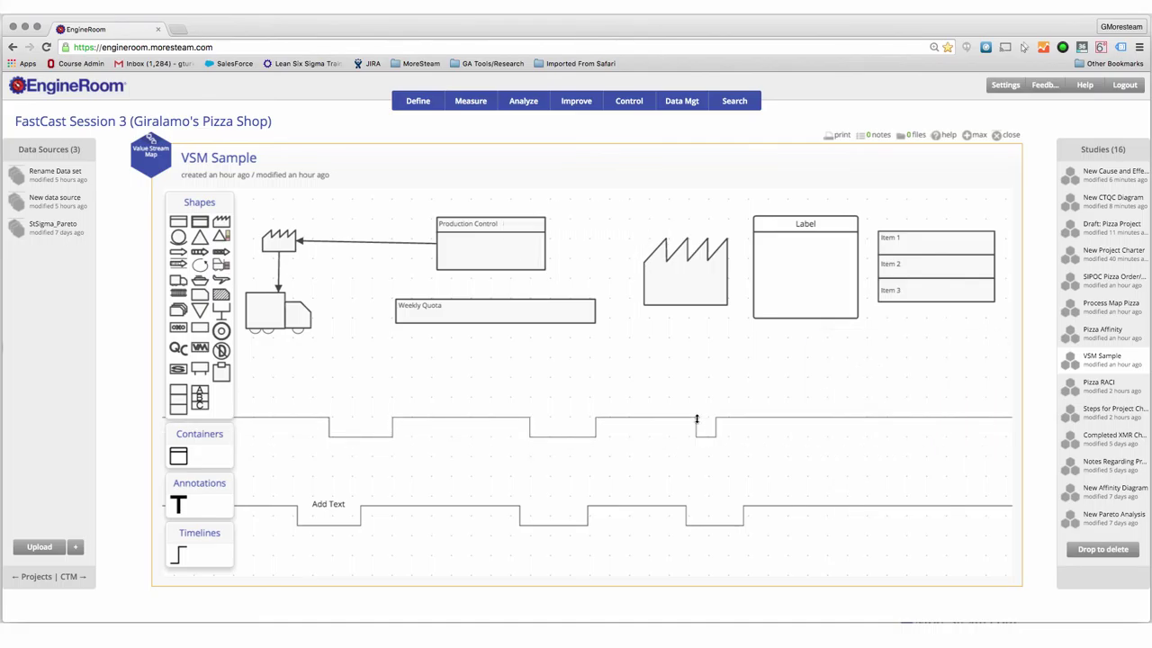
pyautogui.moveTo(698, 418); pyautogui.dragTo(702, 390)
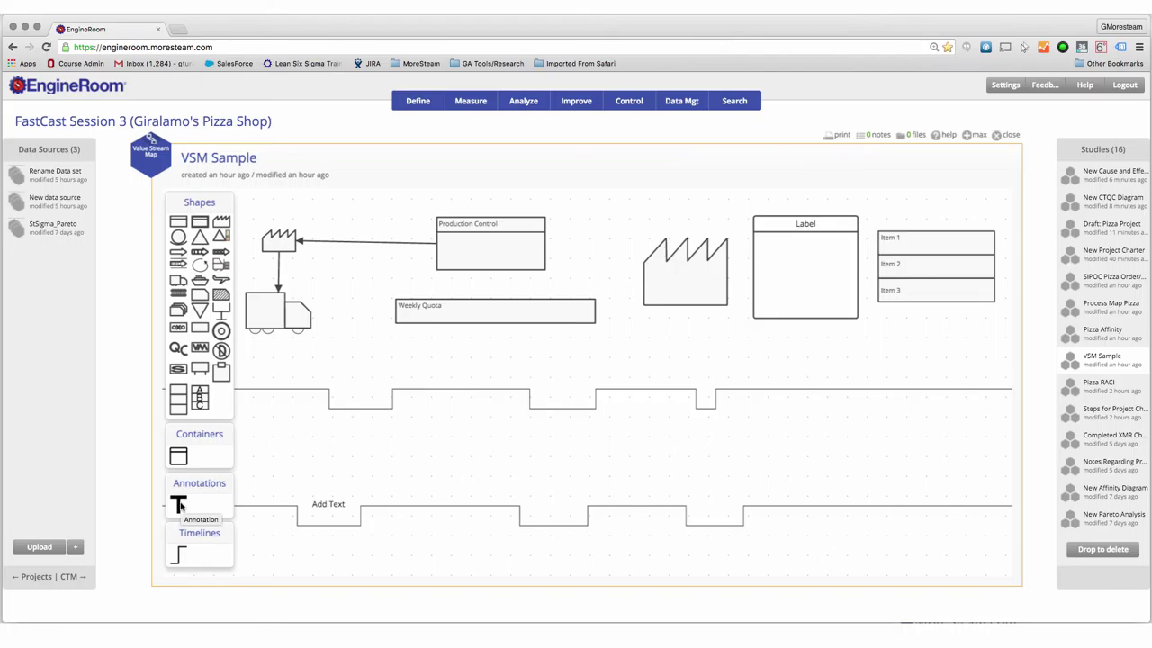
# - Add the annotation "Typing Here" inside the upper timeline's first valley and close the value stream map
pyautogui.moveTo(179, 505)
pyautogui.mouseDown()
pyautogui.moveTo(279, 475)
pyautogui.moveTo(350, 381)
pyautogui.mouseUp()
pyautogui.doubleClick(351, 381)
pyautogui.write('Typing Here')
pyautogui.moveTo(362, 385); pyautogui.dragTo(373, 399)
pyautogui.click(548, 314)
pyautogui.click(523, 261)
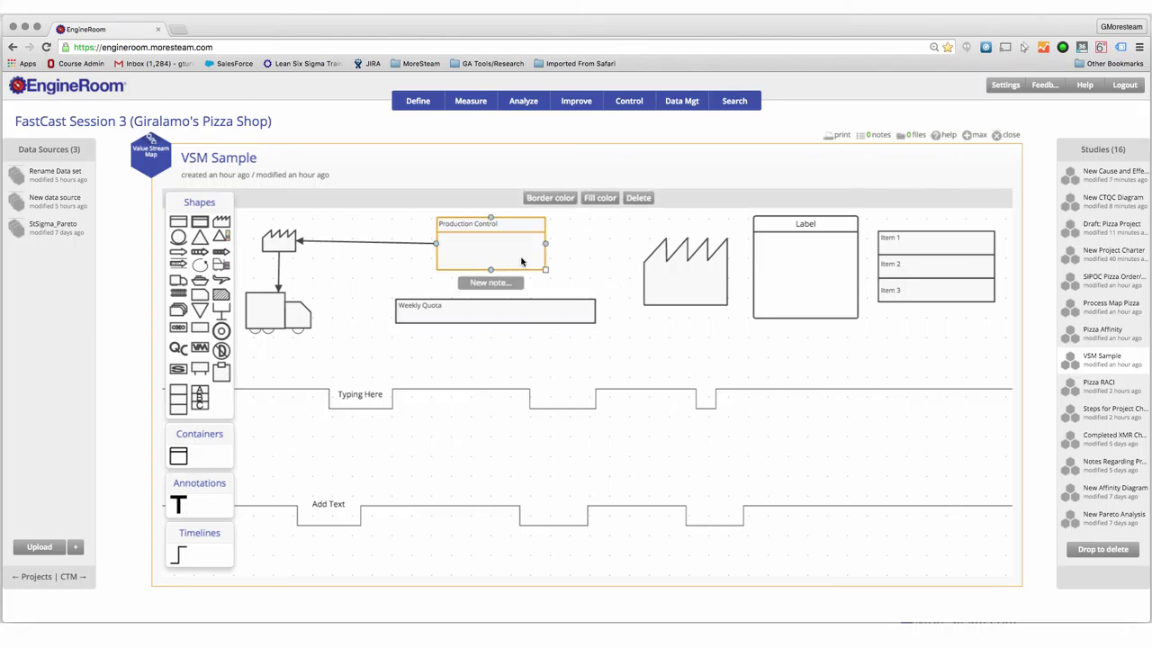
pyautogui.click(1001, 136)
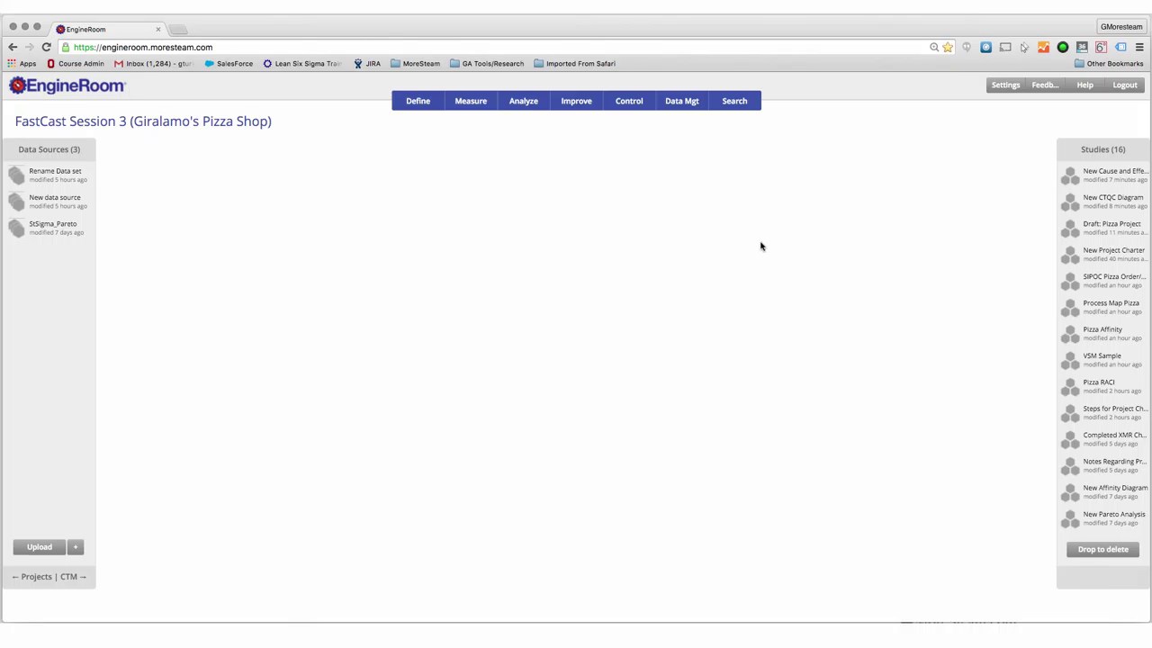